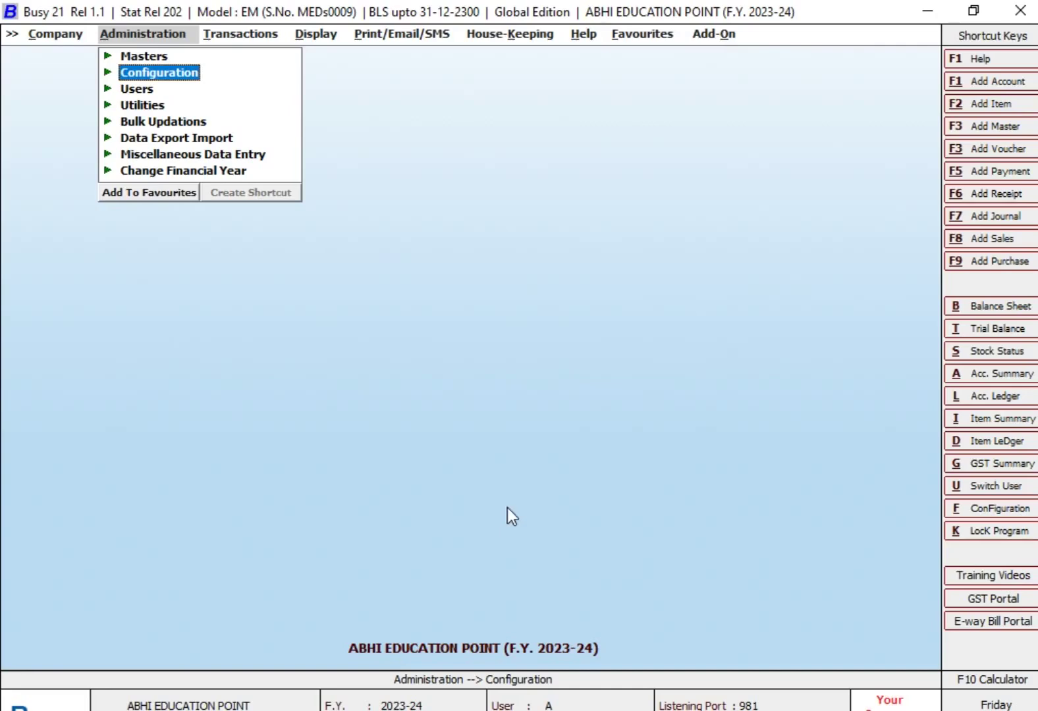
# Turn on Serial No.-wise Details in the Inventory features and open its detail options
pyautogui.press('Return')
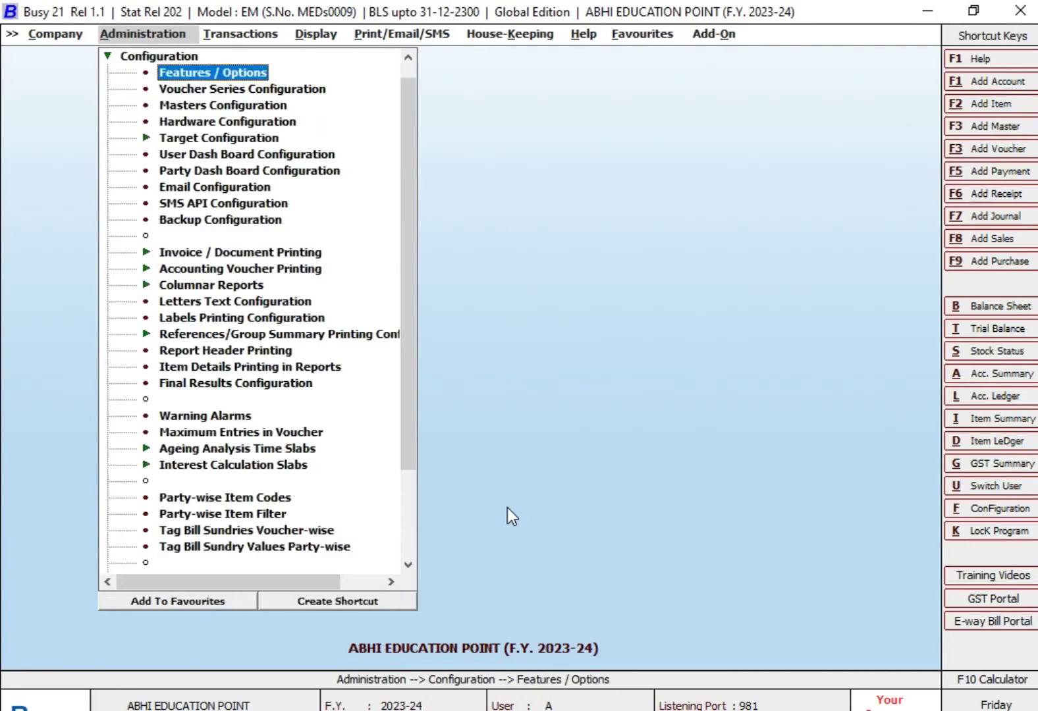
pyautogui.press('Down')
pyautogui.press('Down')
pyautogui.press('Down')
pyautogui.press('Down')
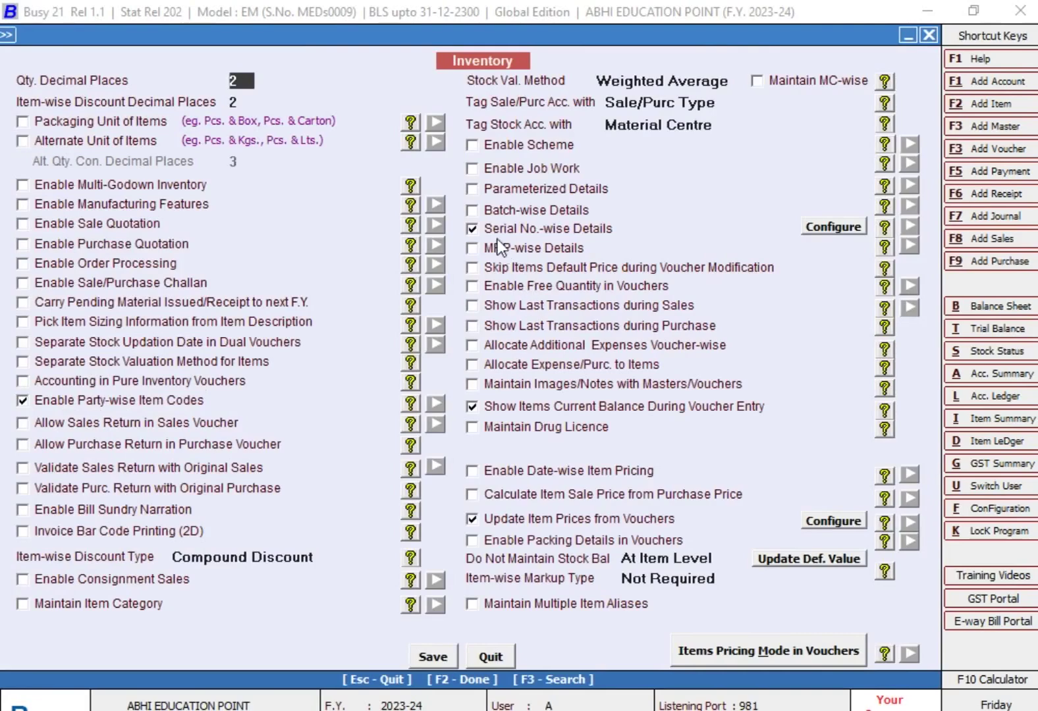
pyautogui.click(551, 235)
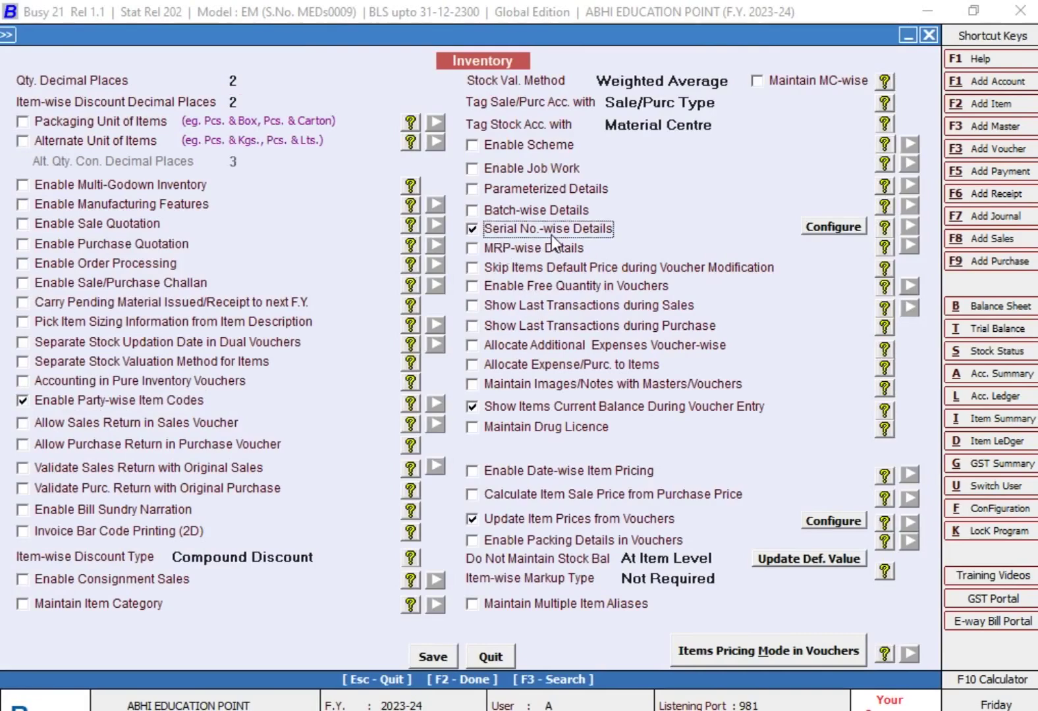
pyautogui.click(589, 230)
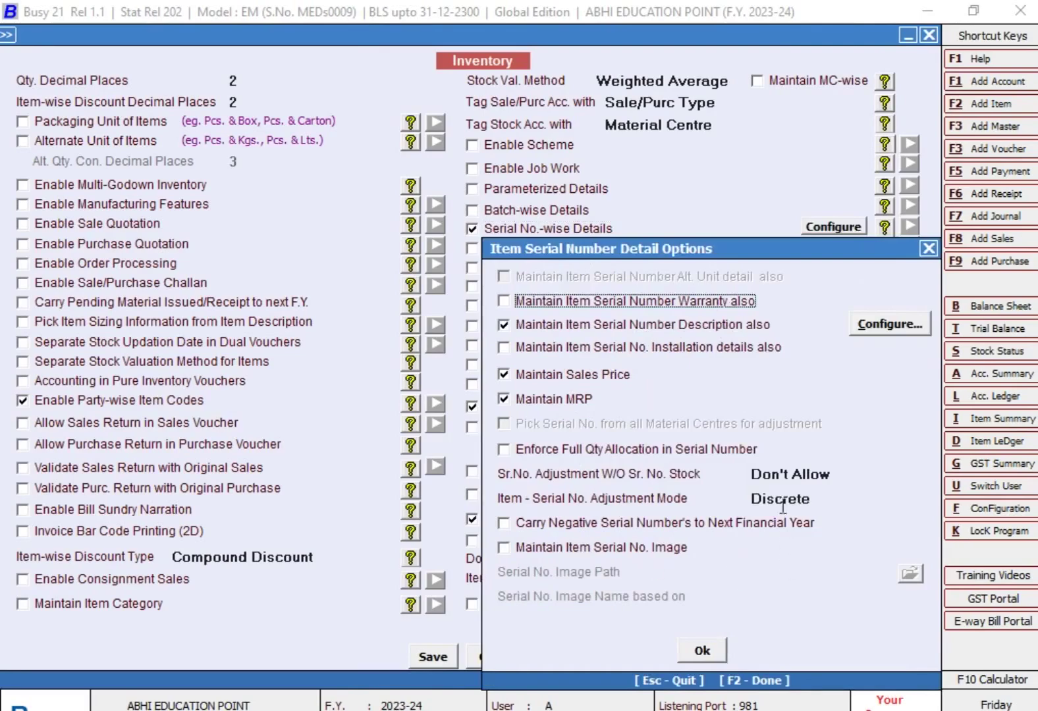
# Accept the item serial number detail options, save the Inventory configuration and leave Features / Options
pyautogui.click(928, 249)
pyautogui.click(833, 227)
pyautogui.click(701, 650)
pyautogui.click(443, 663)
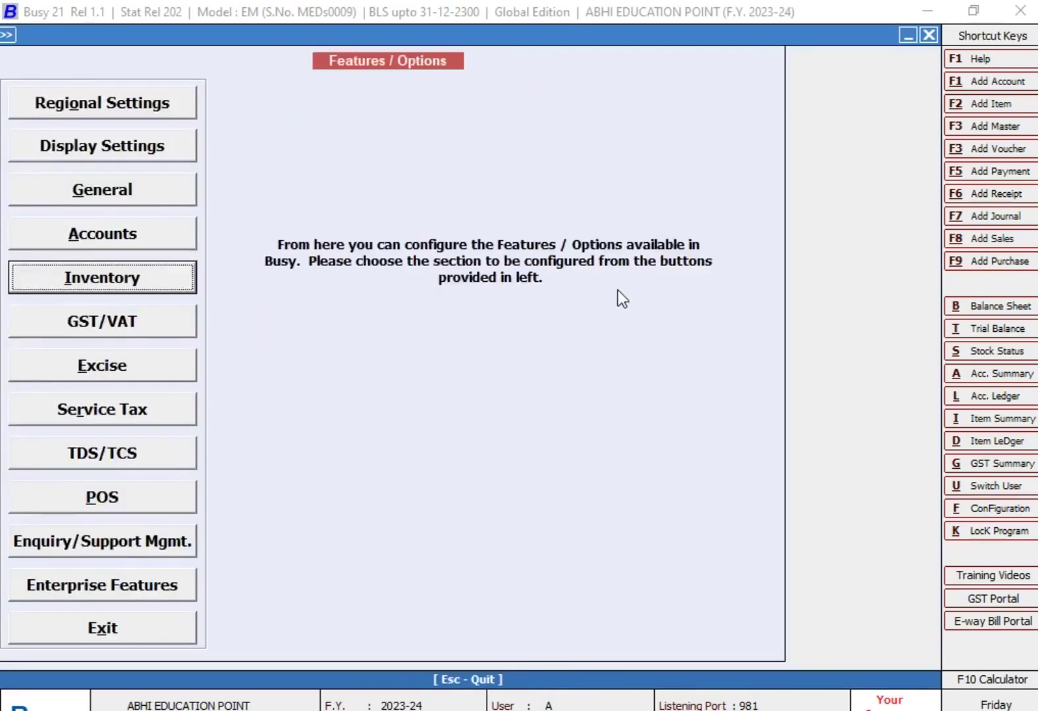
pyautogui.press('Escape')
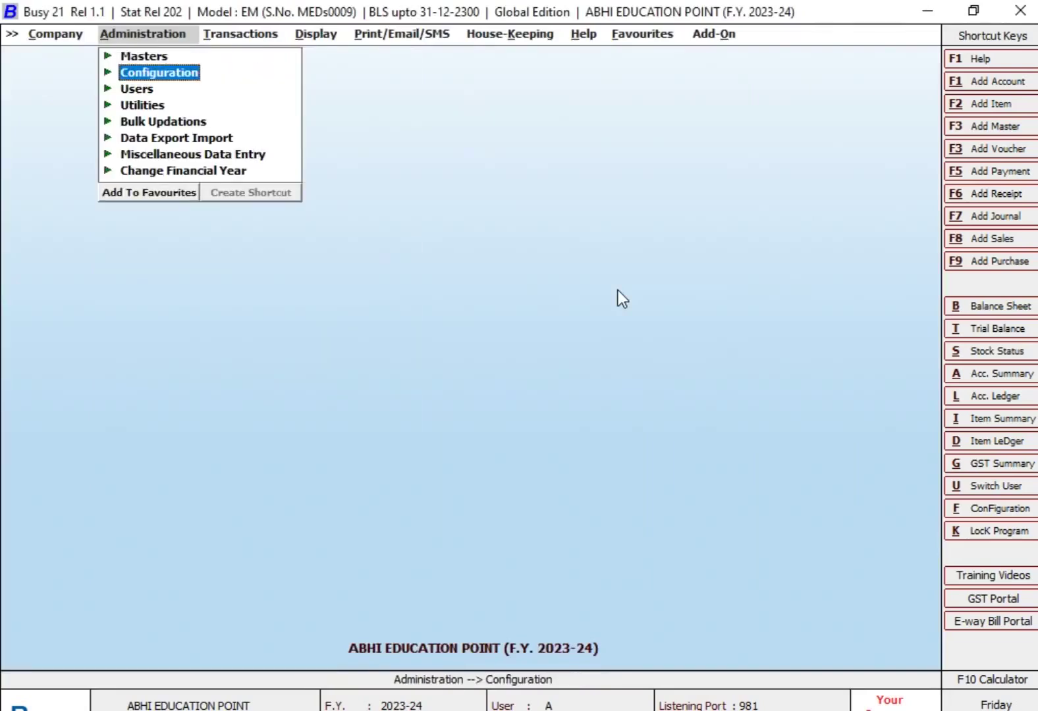
# Open a blank form for adding a new item master
pyautogui.press('Up')
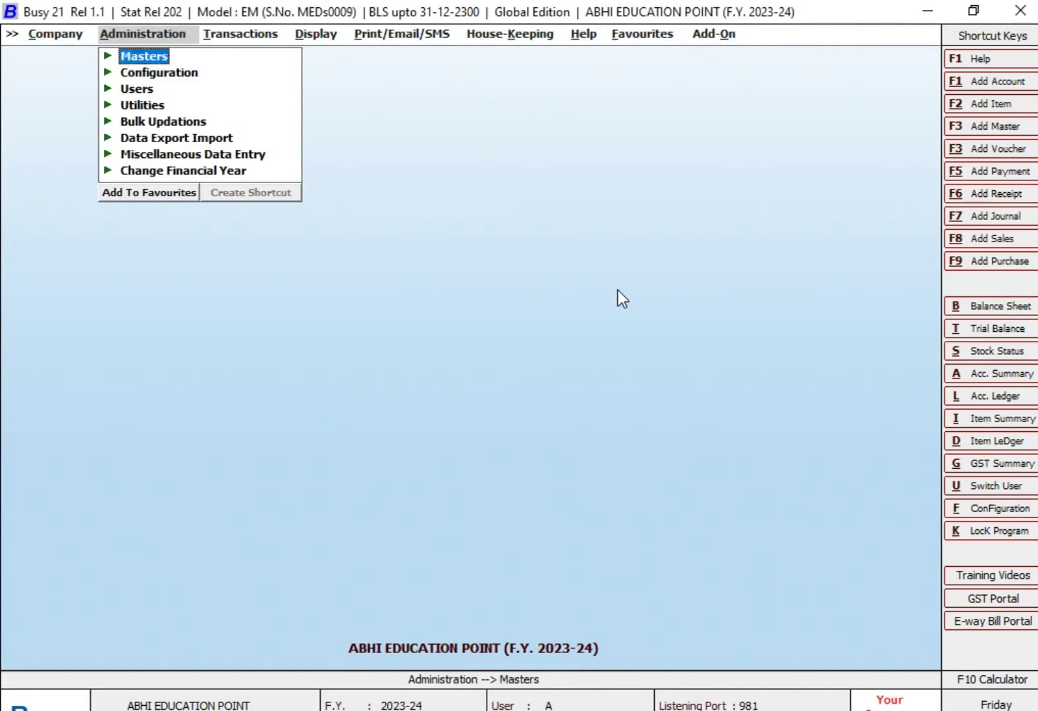
pyautogui.press('Return')
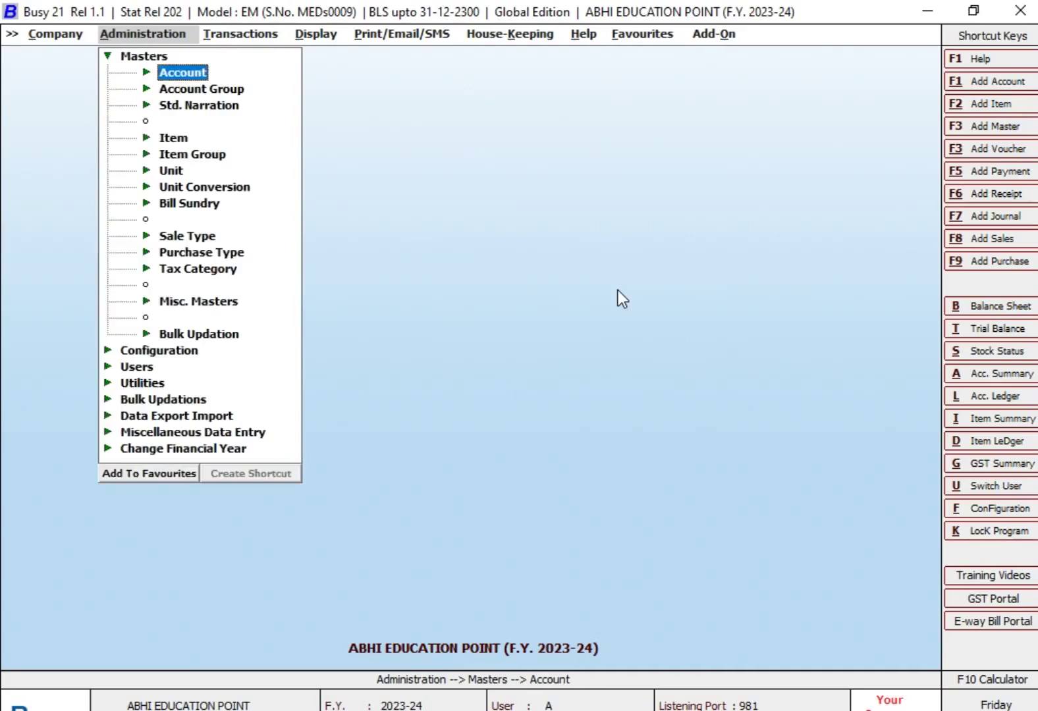
pyautogui.press('Down')
pyautogui.press('Down')
pyautogui.press('Down')
pyautogui.press('Return')
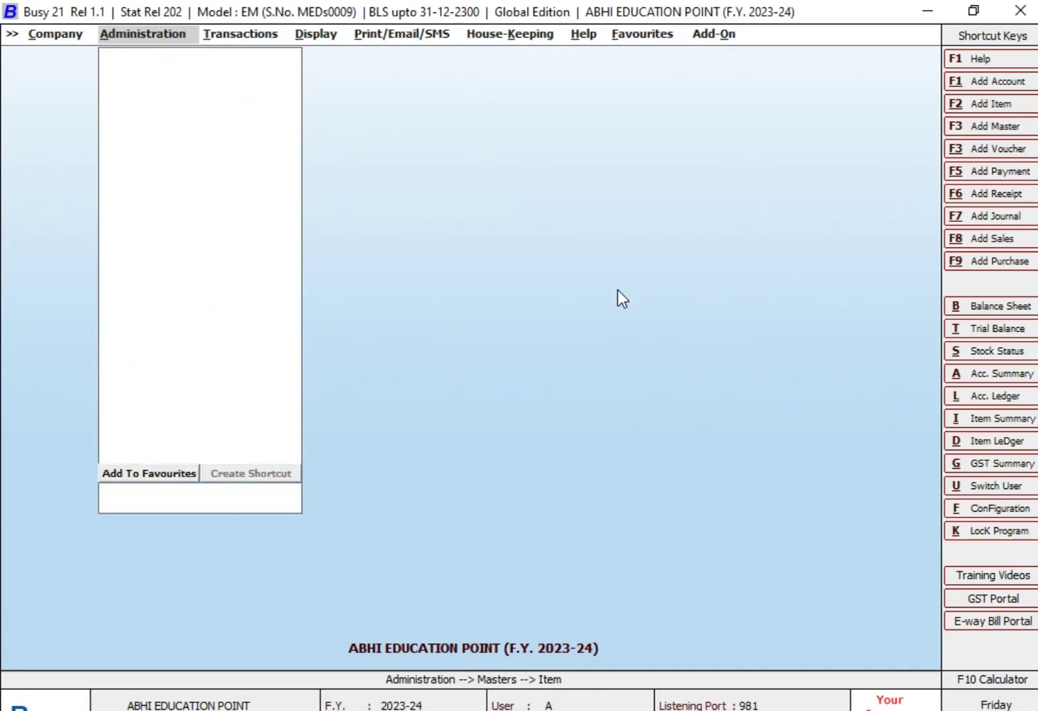
pyautogui.press('Return')
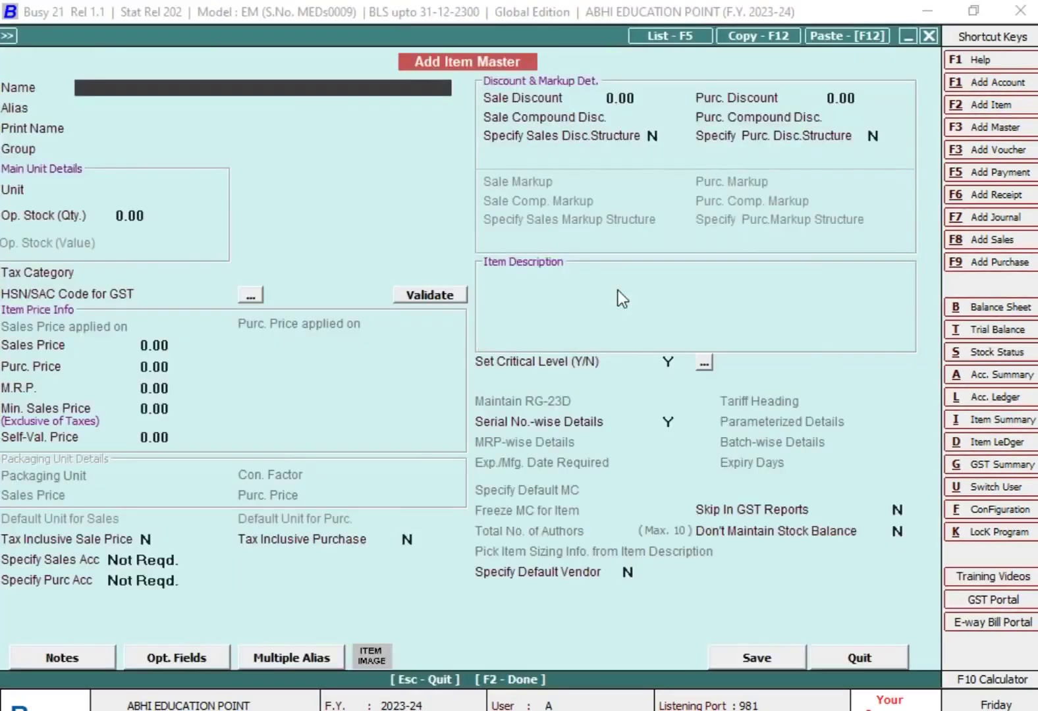
# Enter "samsung Tv 32 Inch" as the item's name and print name, leaving the alias blank
pyautogui.write('samsung tv 32 inc')
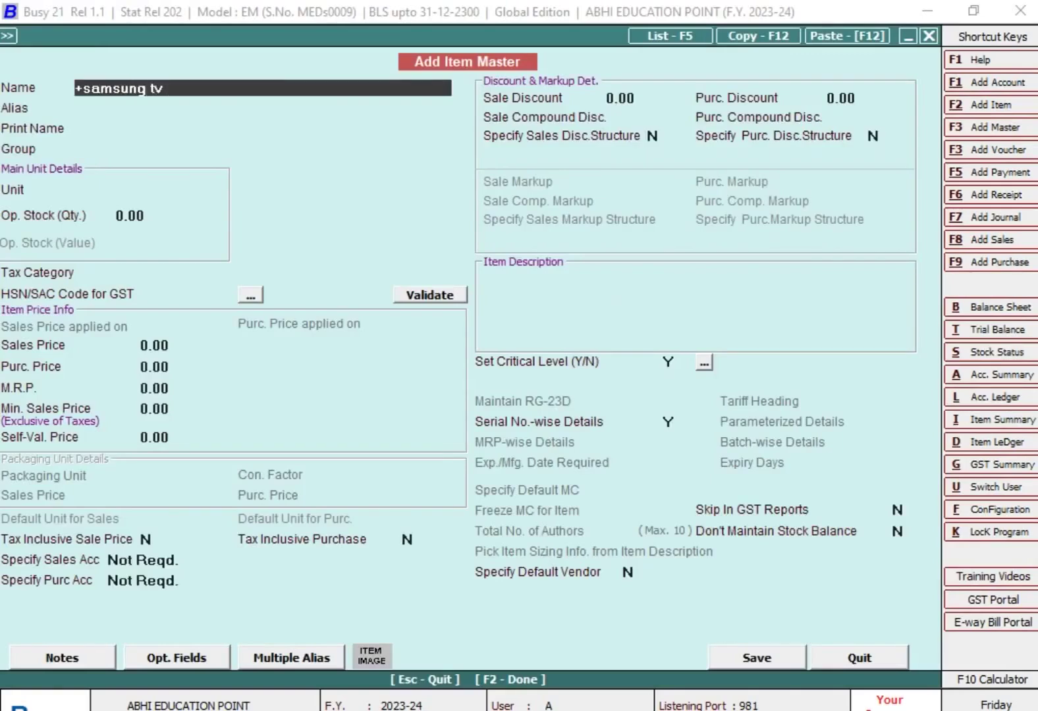
pyautogui.write('h')
pyautogui.press('Return')
pyautogui.press('Return')
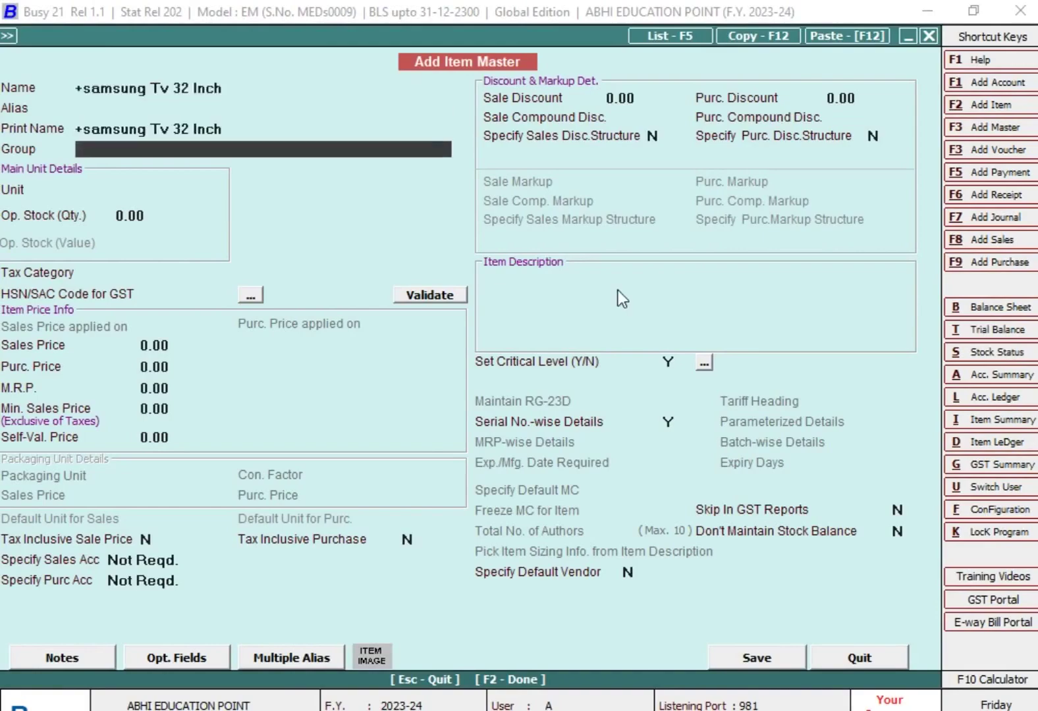
pyautogui.press('Up')
pyautogui.press('Up')
pyautogui.press('Up')
pyautogui.press('Delete')
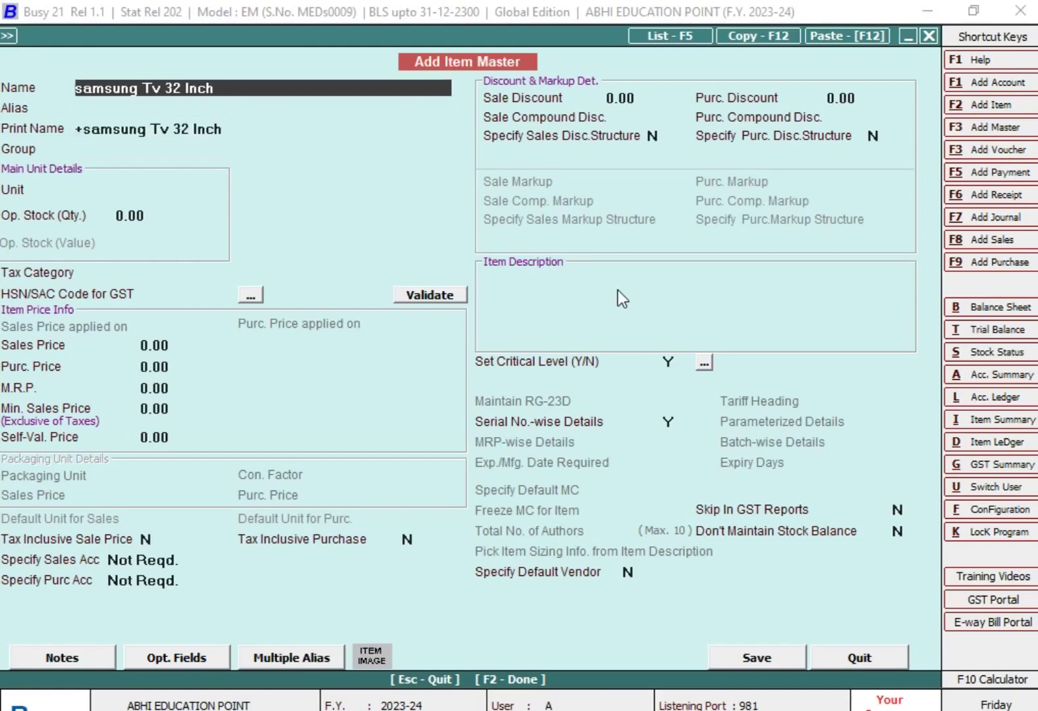
pyautogui.press('Return')
pyautogui.press('Return')
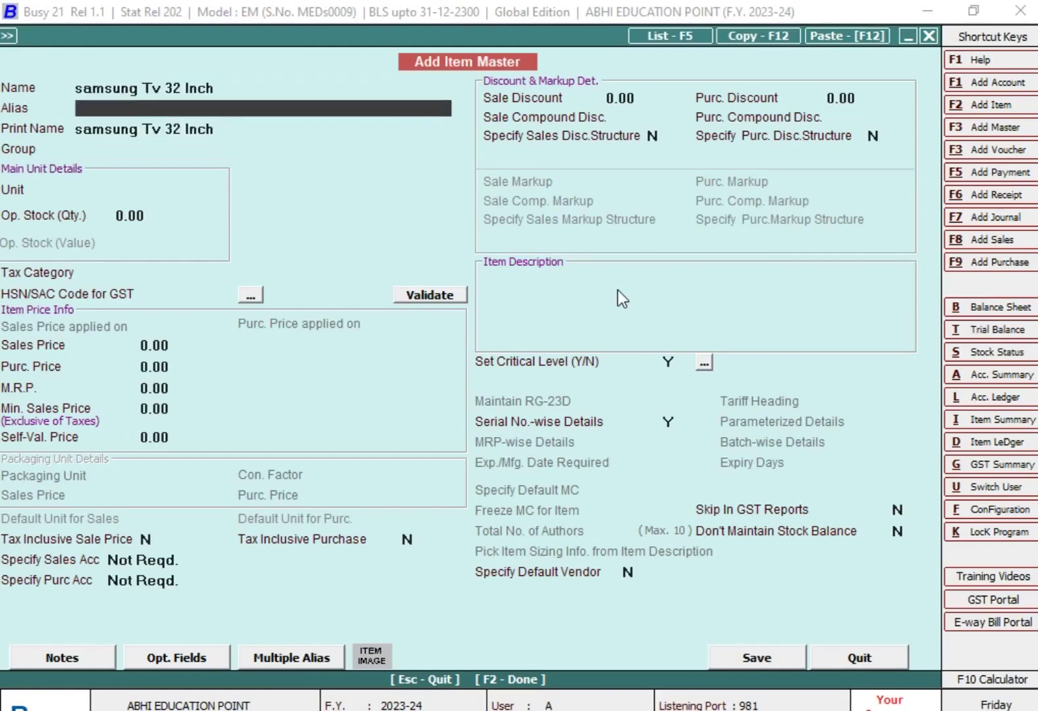
pyautogui.press('Return')
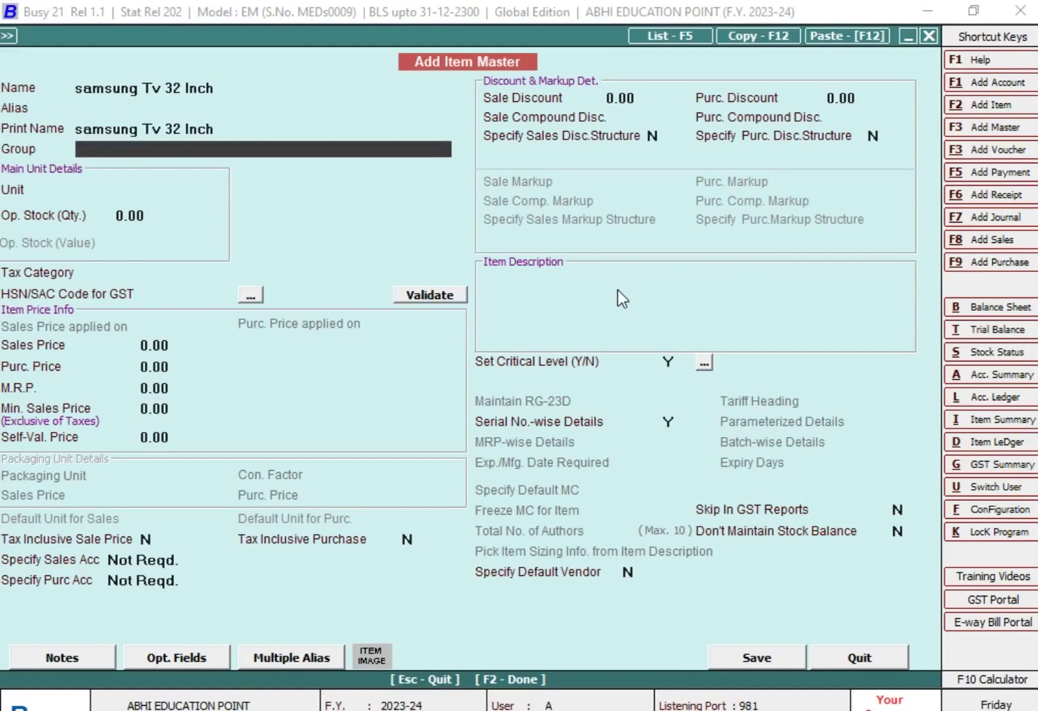
# Assign the item to group General with unit NOS., no opening stock and tax category GST 18%
pyautogui.write('g')
pyautogui.press('Return')
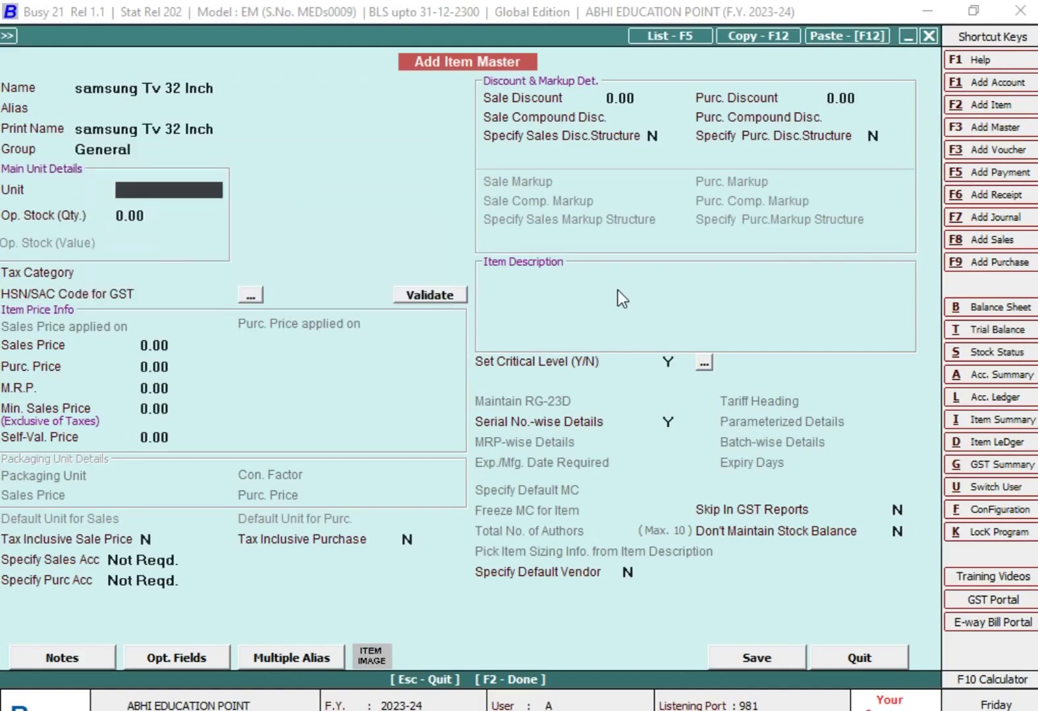
pyautogui.write('n')
pyautogui.press('Return')
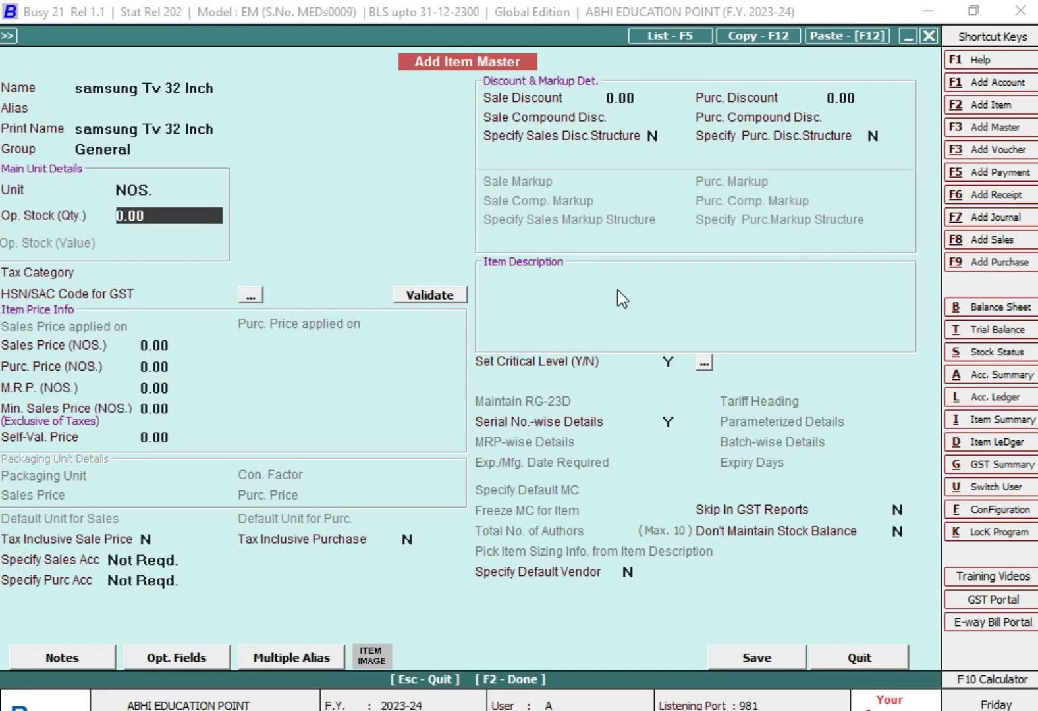
pyautogui.press('Return')
pyautogui.write('g')
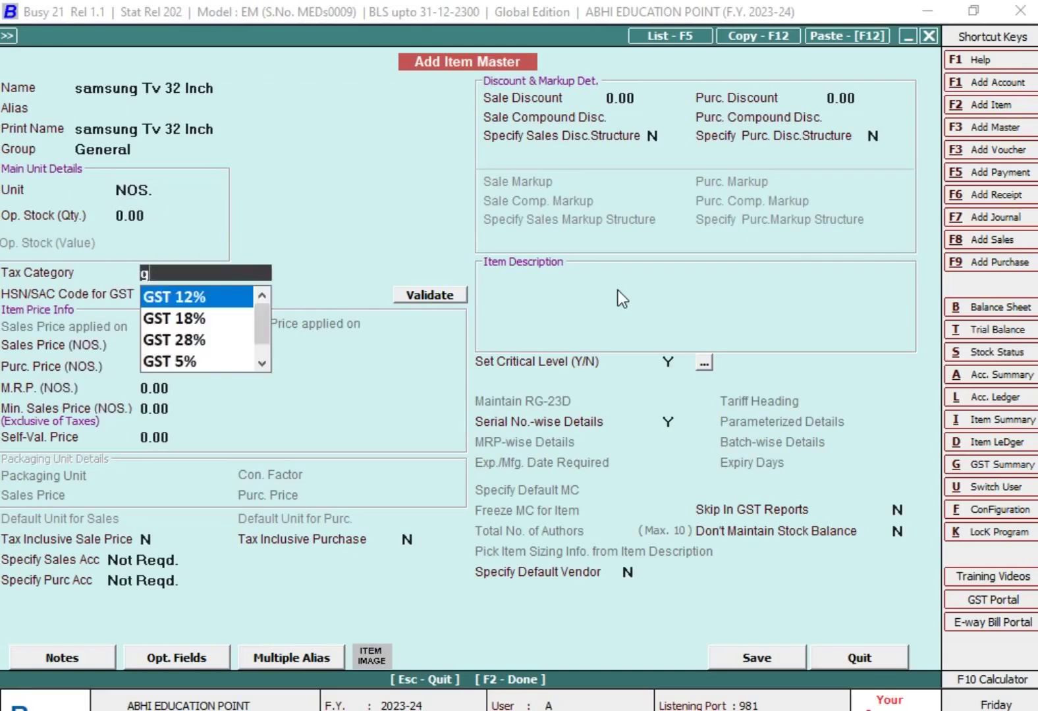
pyautogui.press('Down')
pyautogui.press('Return')
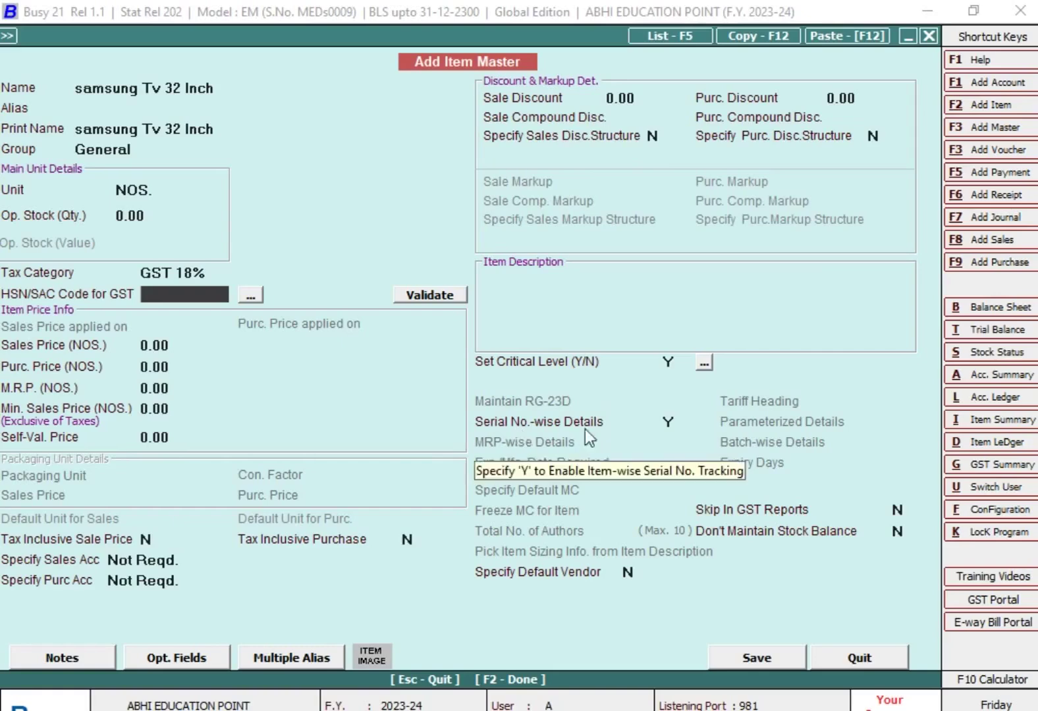
# Switch the item's Serial No.-wise Details to N and back to Y
pyautogui.click(678, 421)
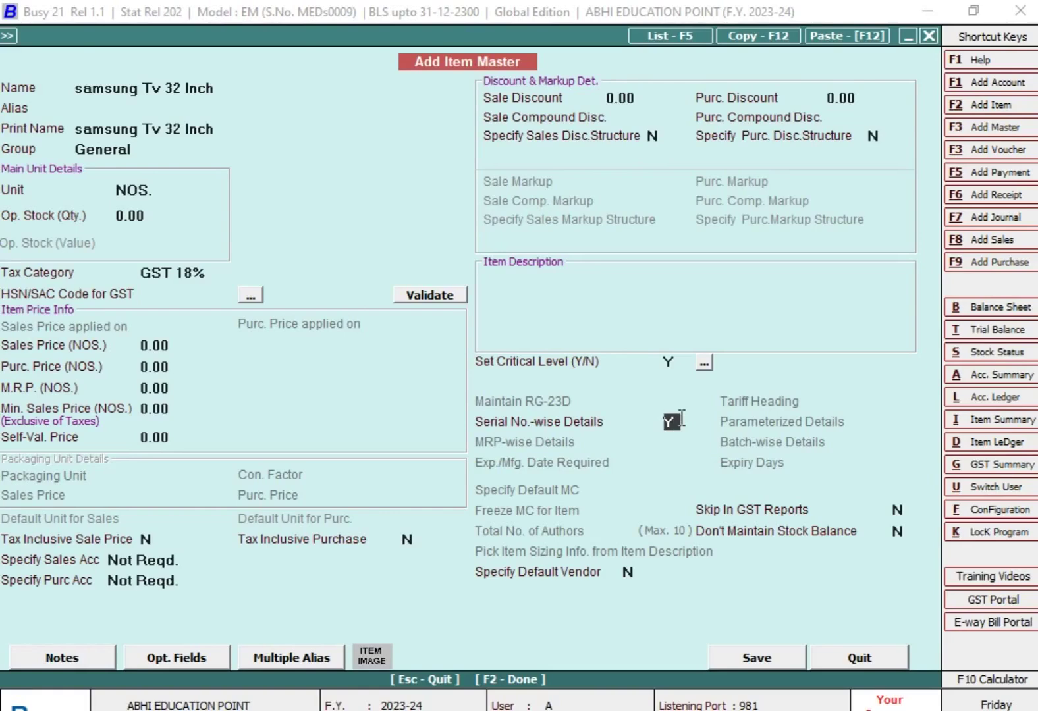
pyautogui.write('N')
pyautogui.press('Return')
pyautogui.click(682, 418)
pyautogui.write('Y')
pyautogui.press('Return')
# Save the new item without an HSN/SAC code, using Manual Numbering for its serial numbers, and leave the form
pyautogui.click(748, 659)
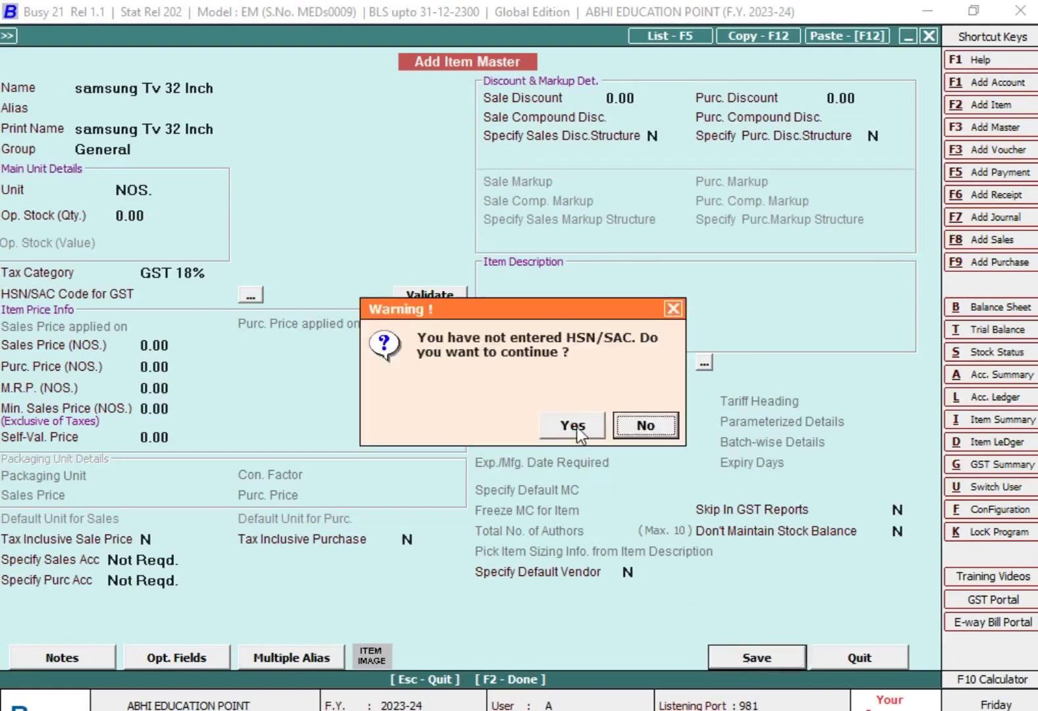
pyautogui.click(573, 426)
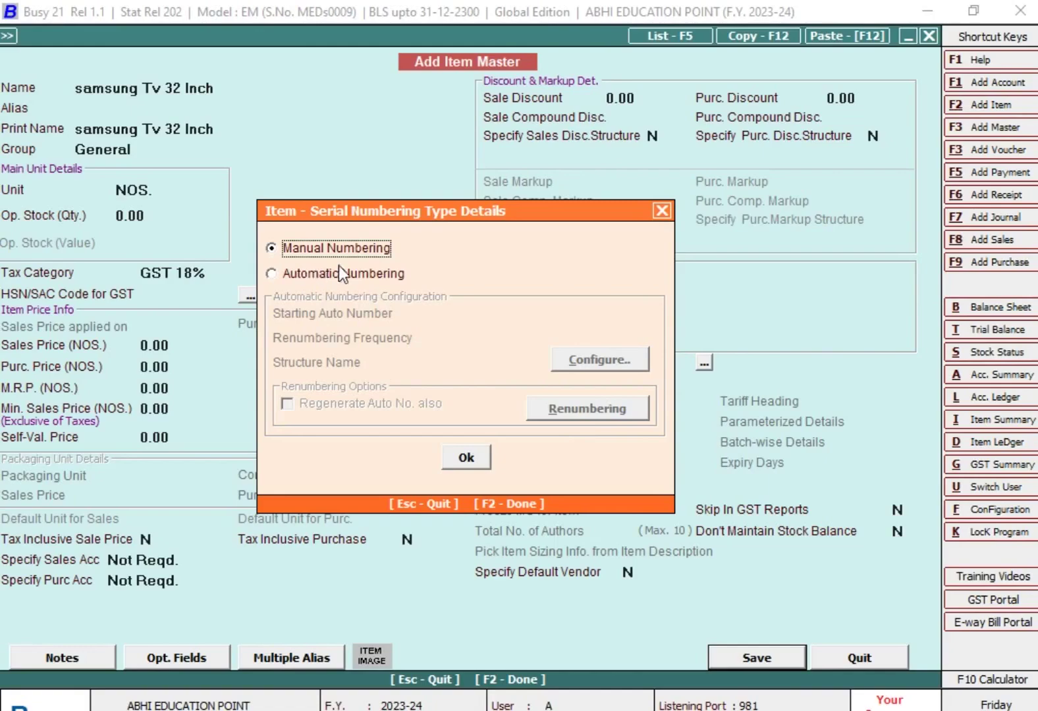
pyautogui.click(472, 459)
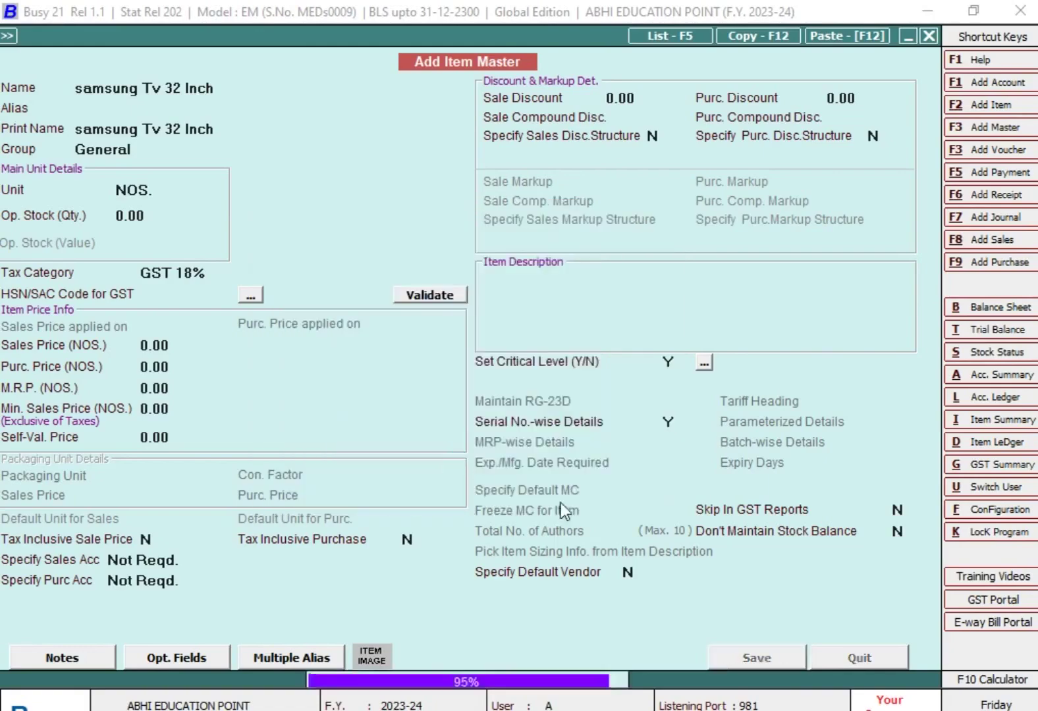
pyautogui.click(746, 655)
pyautogui.click(652, 423)
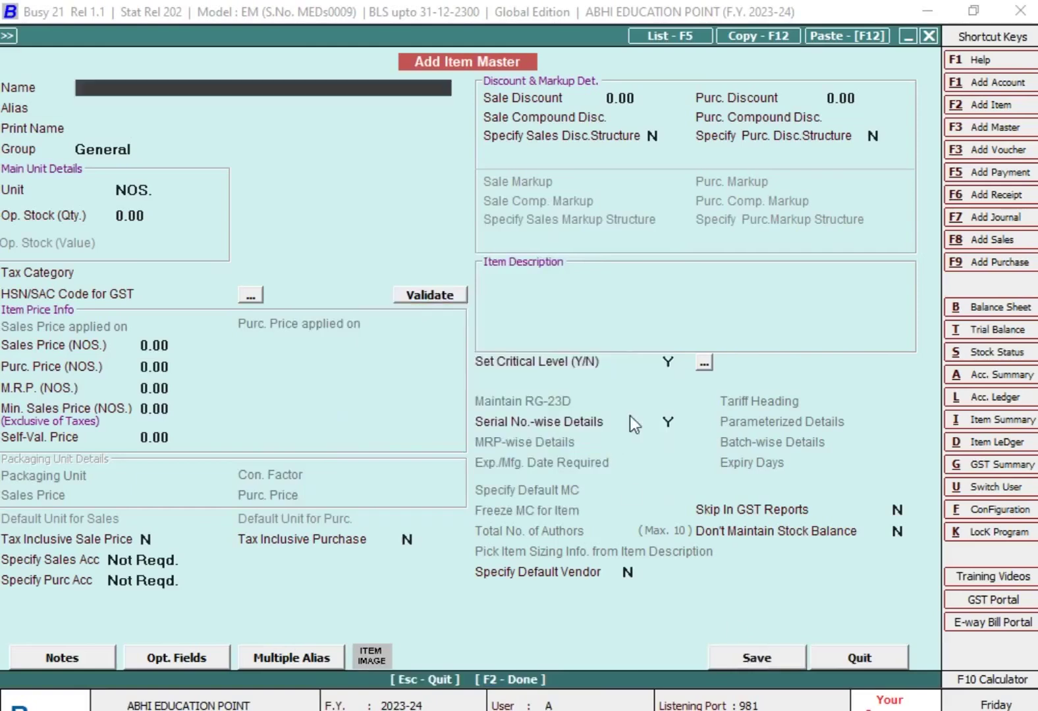
pyautogui.press('Escape')
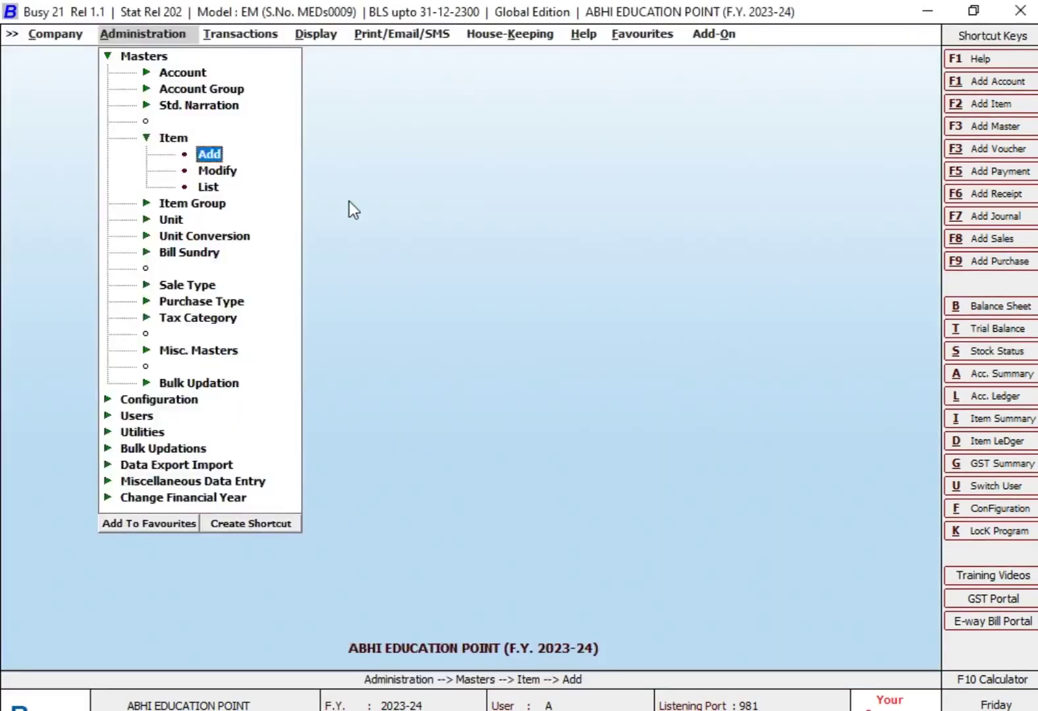
# Reopen the samsung Tv 32 Inch item master for modification
pyautogui.press('Return')
pyautogui.press('Down')
pyautogui.press('Return')
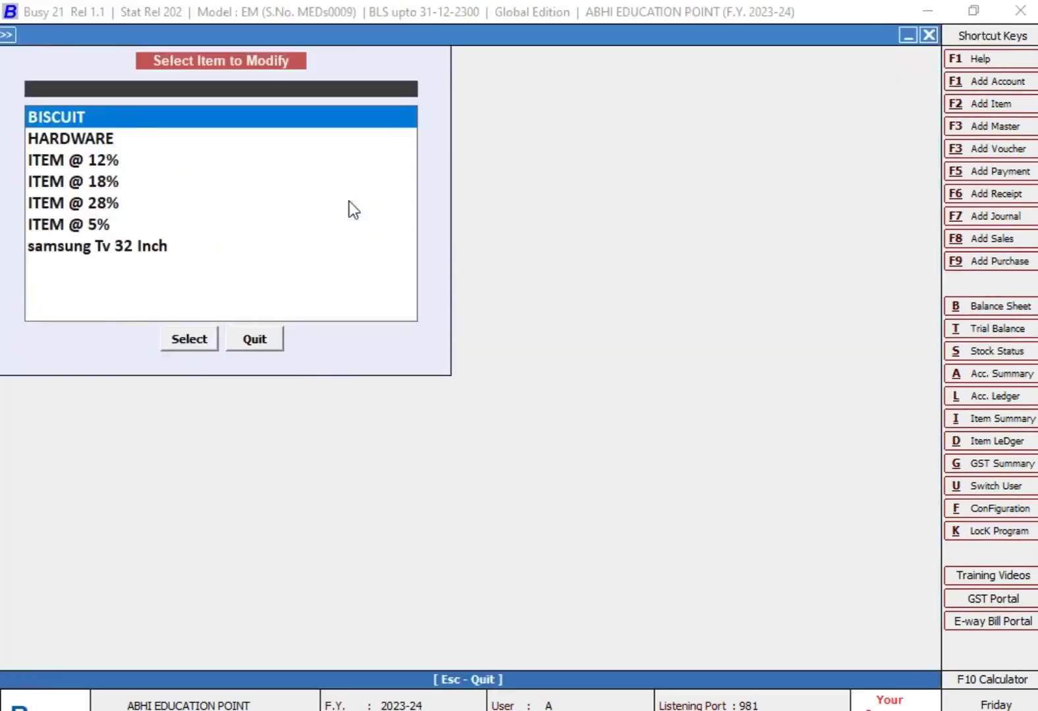
pyautogui.press('Down')
pyautogui.press('Down')
pyautogui.press('Down')
pyautogui.press('Down')
pyautogui.press('Down')
pyautogui.press('Down')
pyautogui.press('Return')
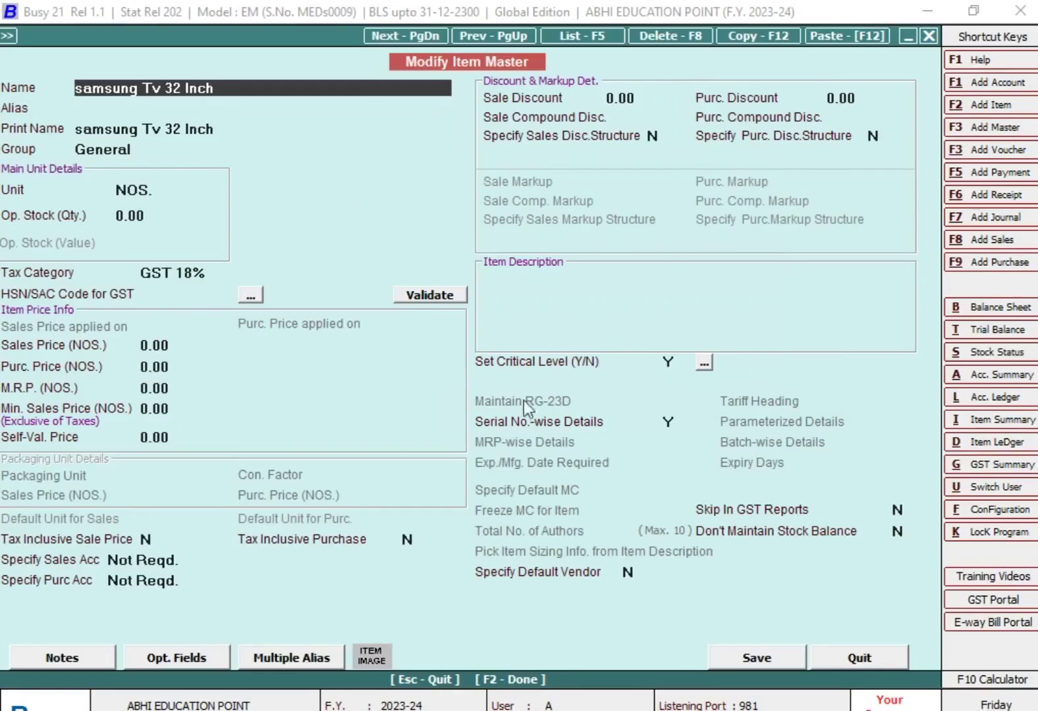
# Save the reopened item without an HSN/SAC code, accept its serial numbering settings and leave item modification
pyautogui.click(744, 659)
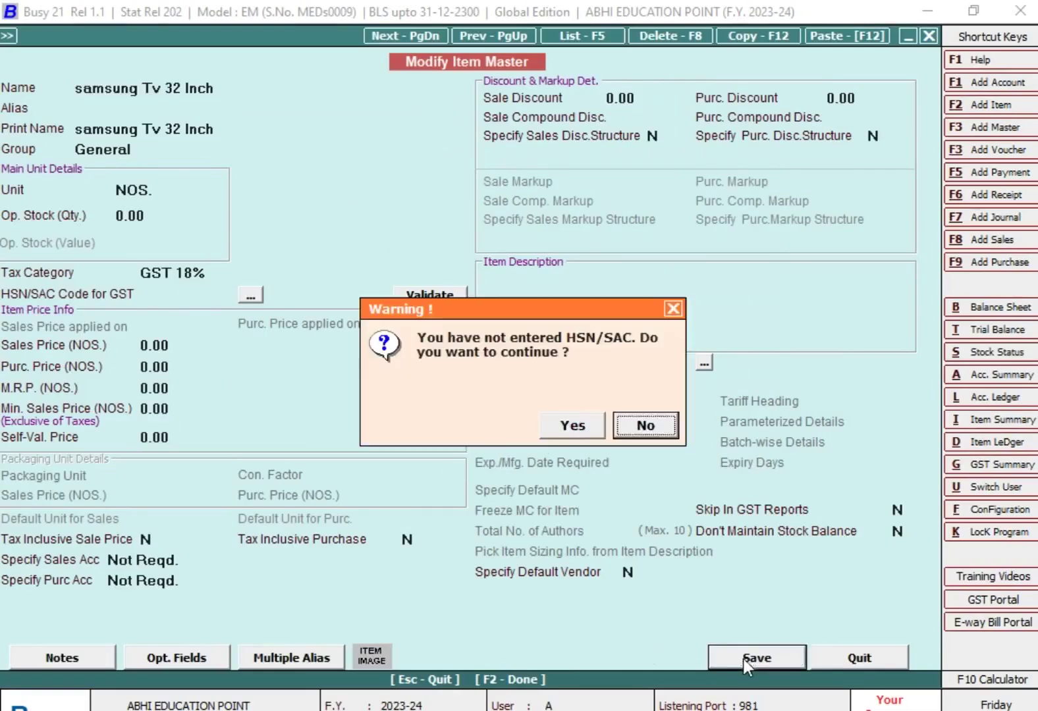
pyautogui.click(575, 429)
pyautogui.press('F2')
pyautogui.press('Escape')
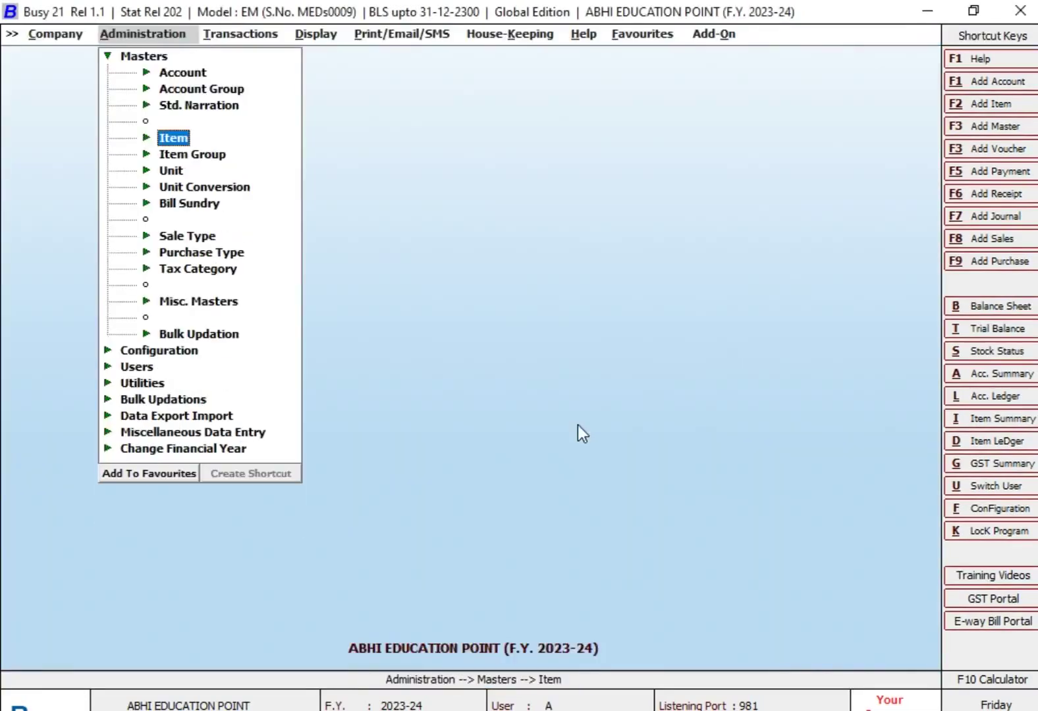
# Start a new purchase voucher in series Main dated 12-12-2023 with voucher number 105
pyautogui.press('Right')
pyautogui.press('Down')
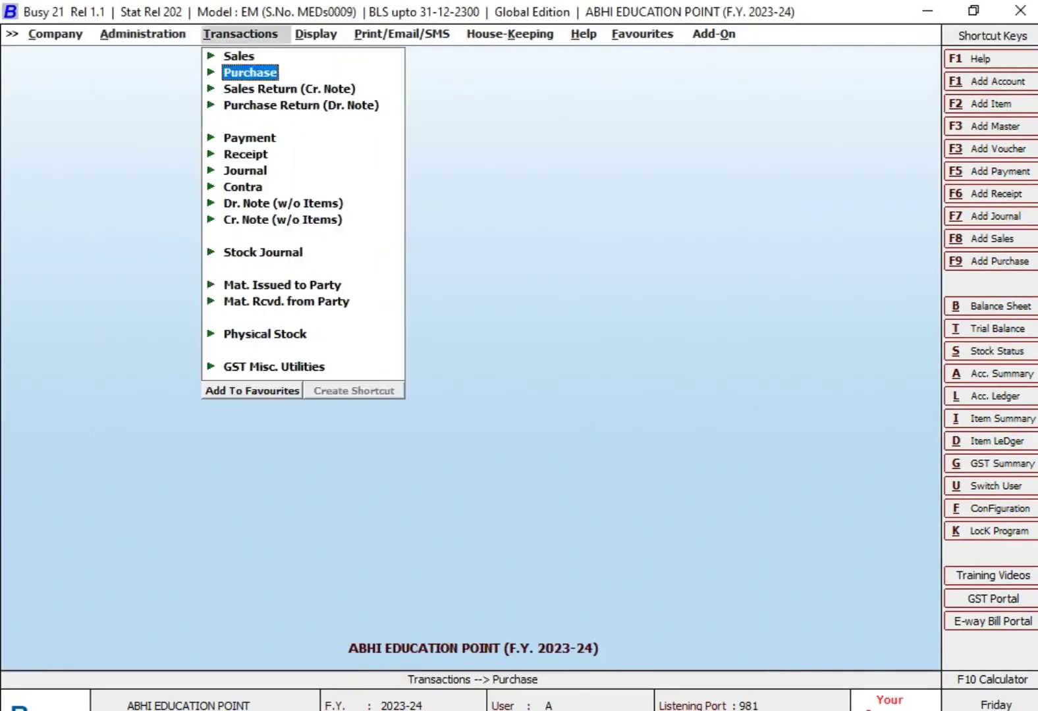
pyautogui.press('Return')
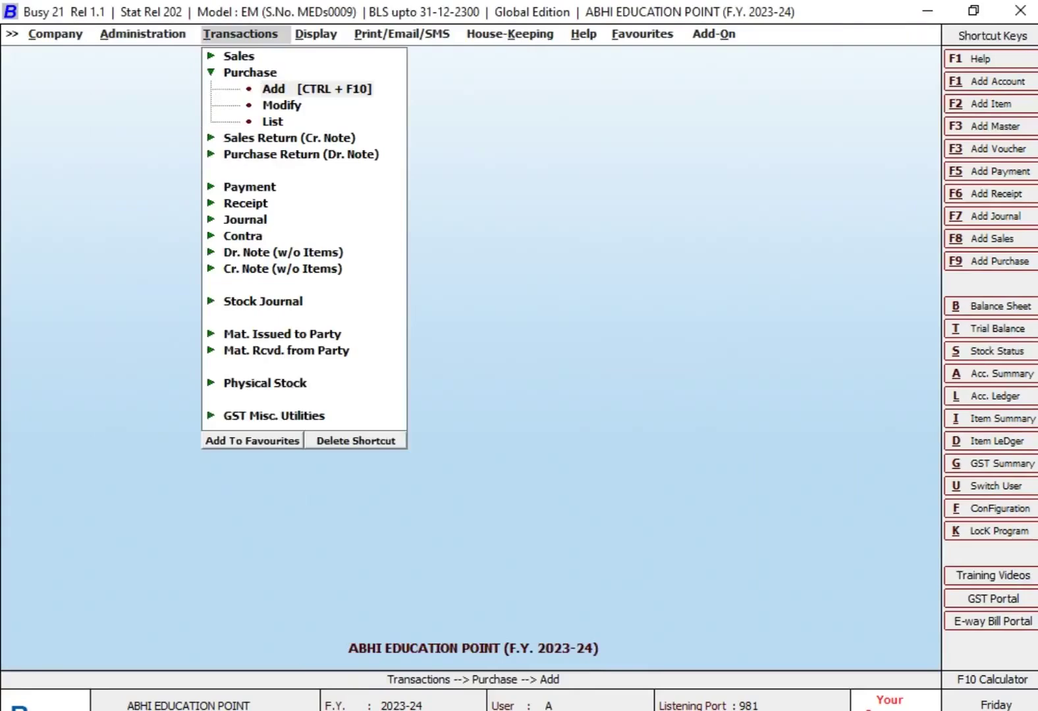
pyautogui.press('Return')
pyautogui.press('Return')
pyautogui.write('12-12')
pyautogui.press('Return')
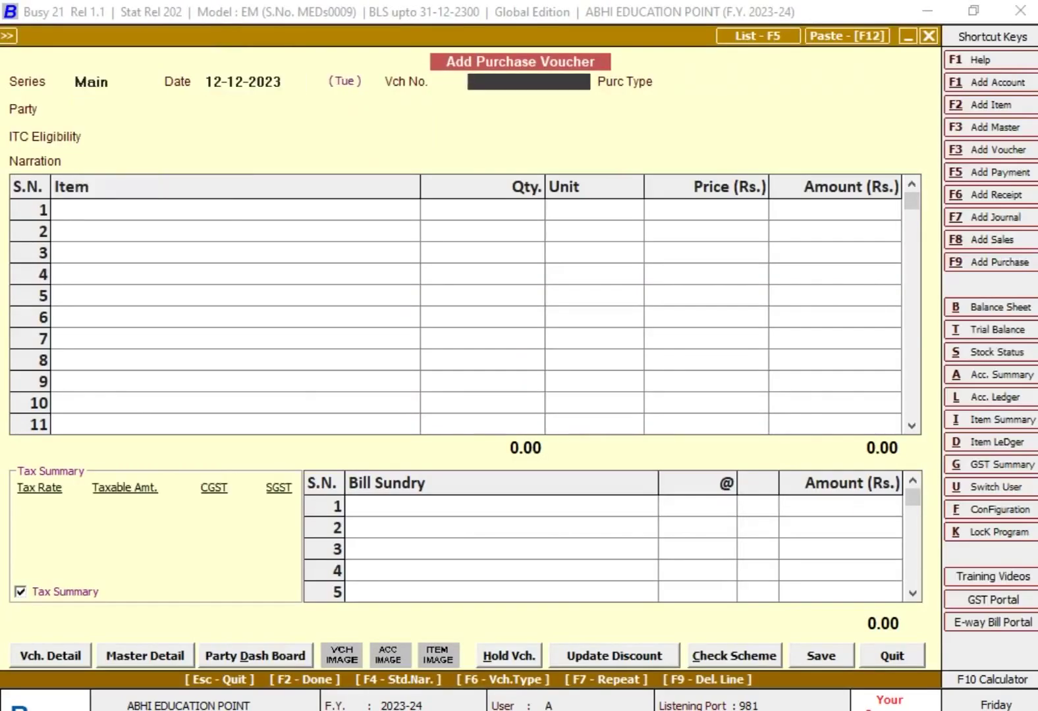
pyautogui.write('105')
pyautogui.press('Return')
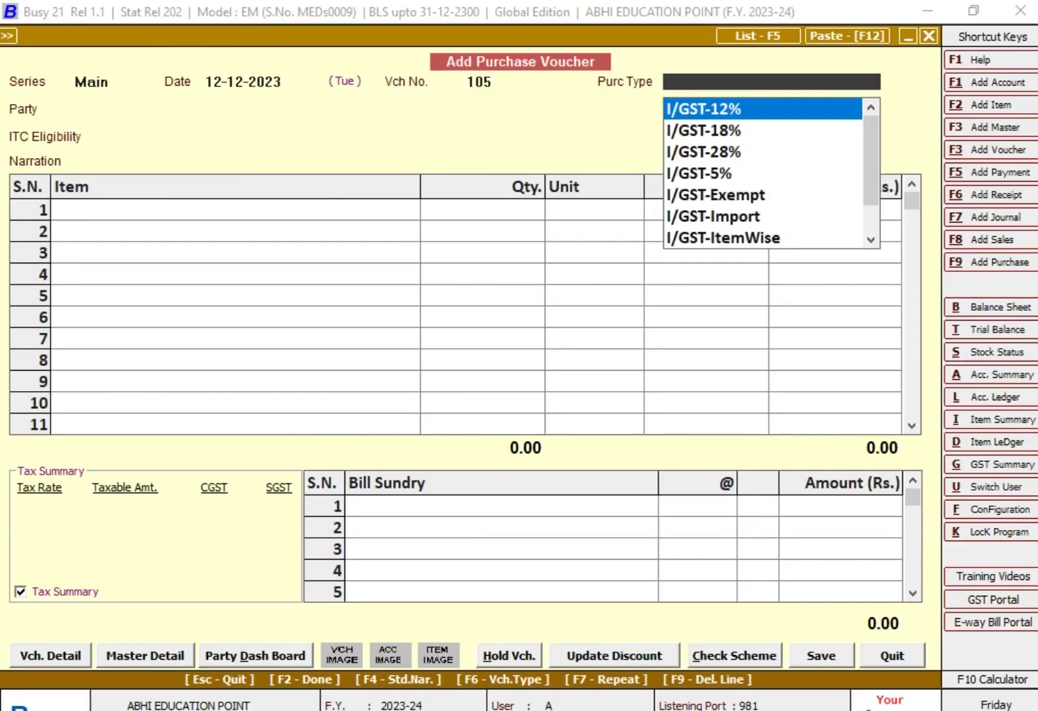
# Set the voucher's purchase type to L/GST-MultiRate
pyautogui.press('Down')
pyautogui.press('Down')
pyautogui.press('Down')
pyautogui.press('Down')
pyautogui.press('Down')
pyautogui.press('Down')
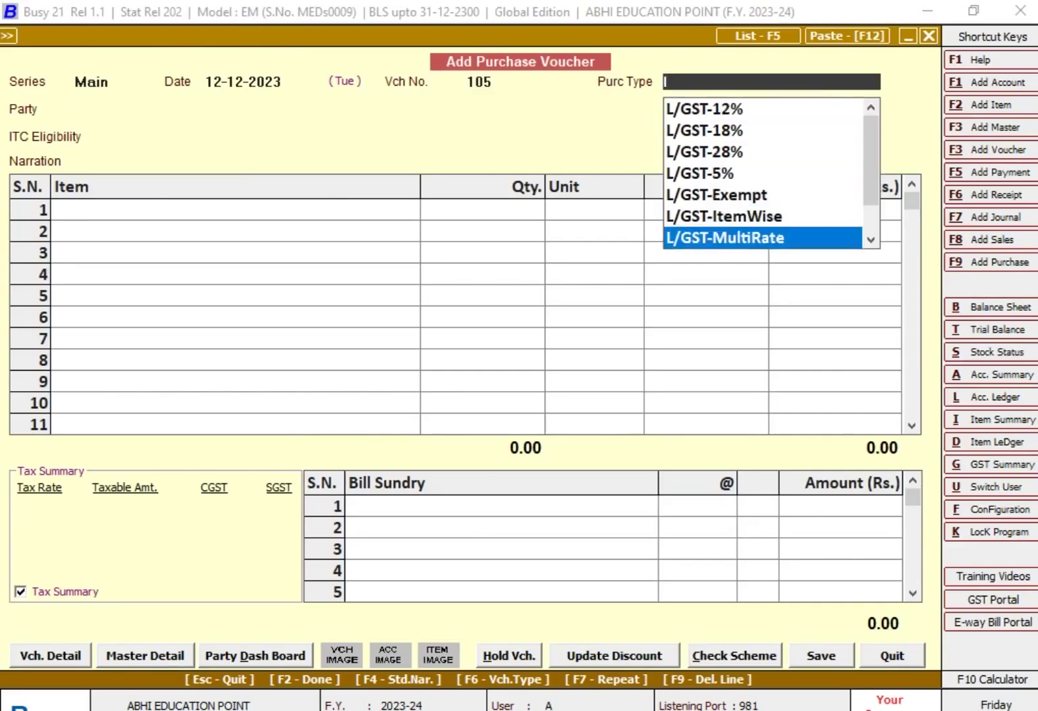
pyautogui.press('Return')
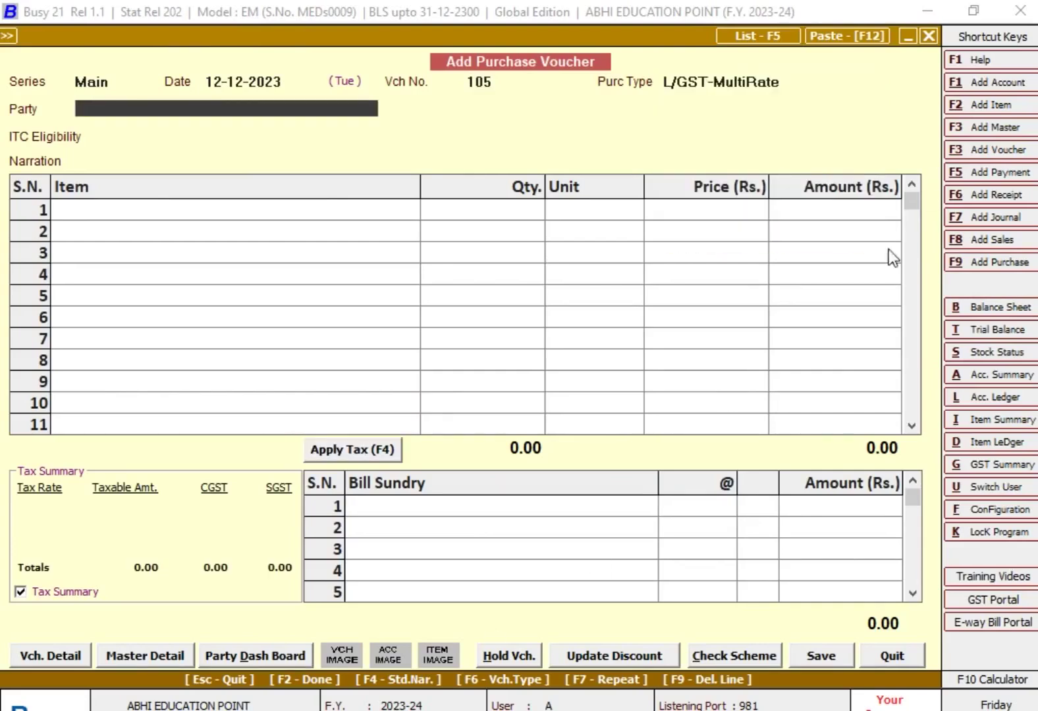
# Start a new account master named JK ELECTRONIC, with the same print name
pyautogui.click(999, 83)
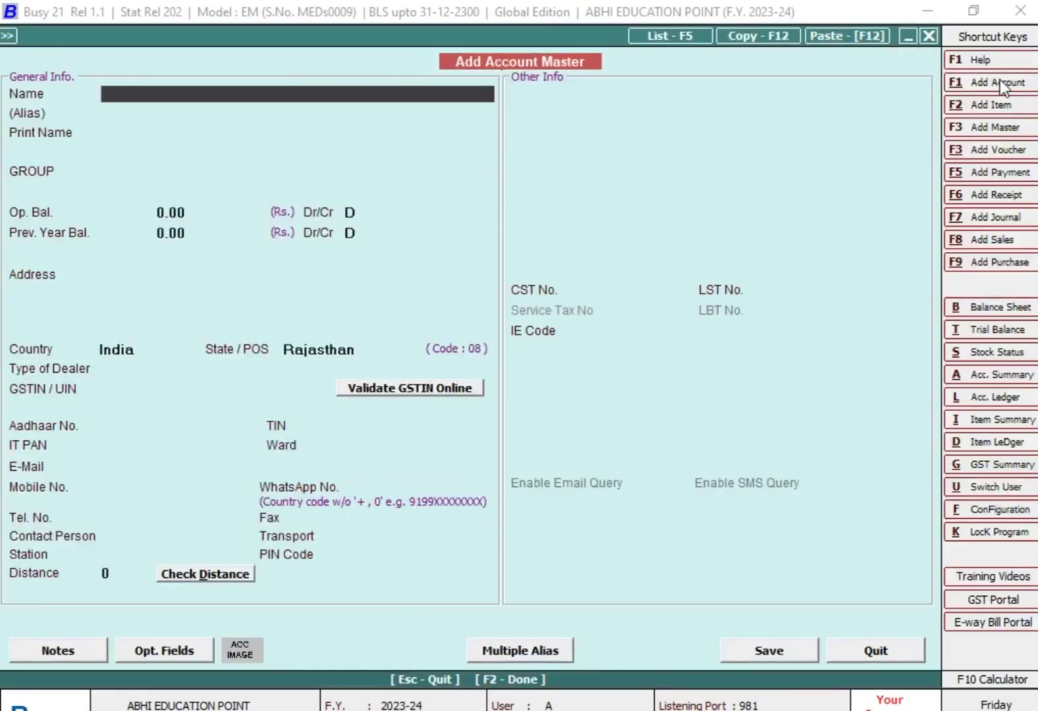
pyautogui.write('SS ELECTRONIC')
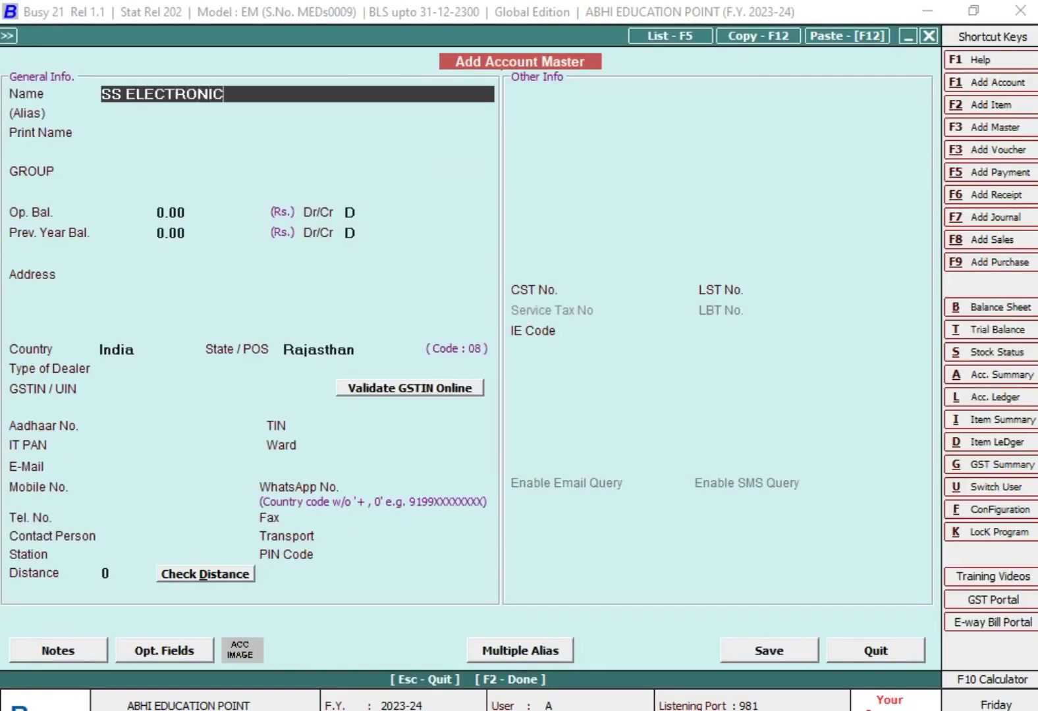
pyautogui.press('Return')
pyautogui.press('Delete')
pyautogui.press('Delete')
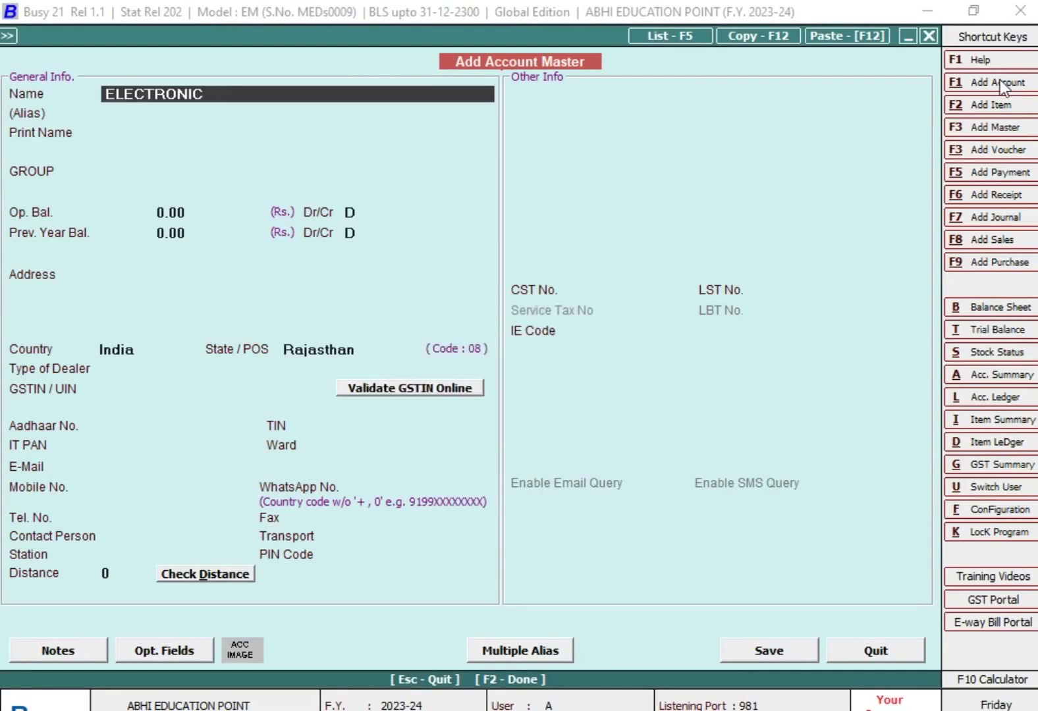
pyautogui.write('JK')
pyautogui.press('Return')
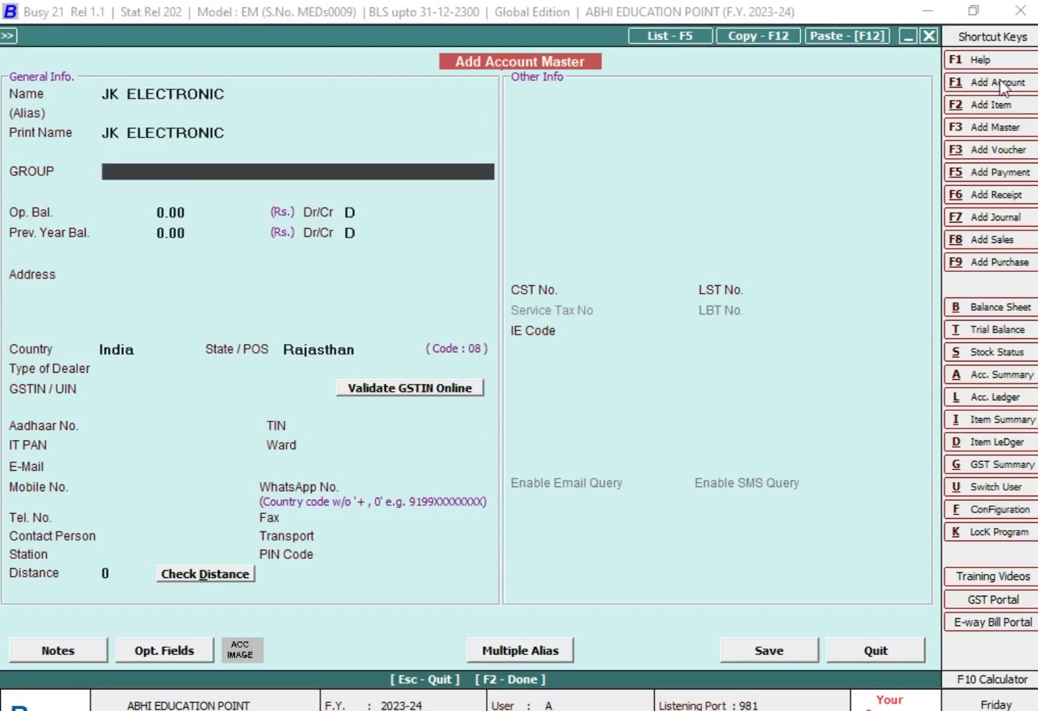
# Assign the account to the Sundry Creditors group without a credit limit and save it
pyautogui.write('SUN')
pyautogui.press('Return')
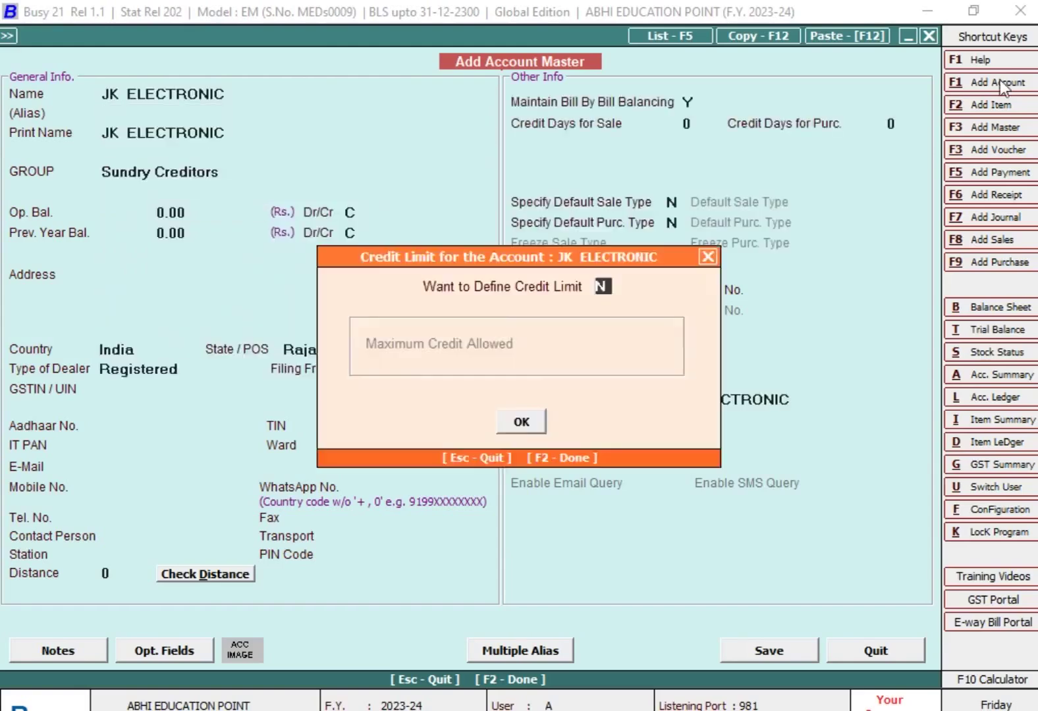
pyautogui.press('Return')
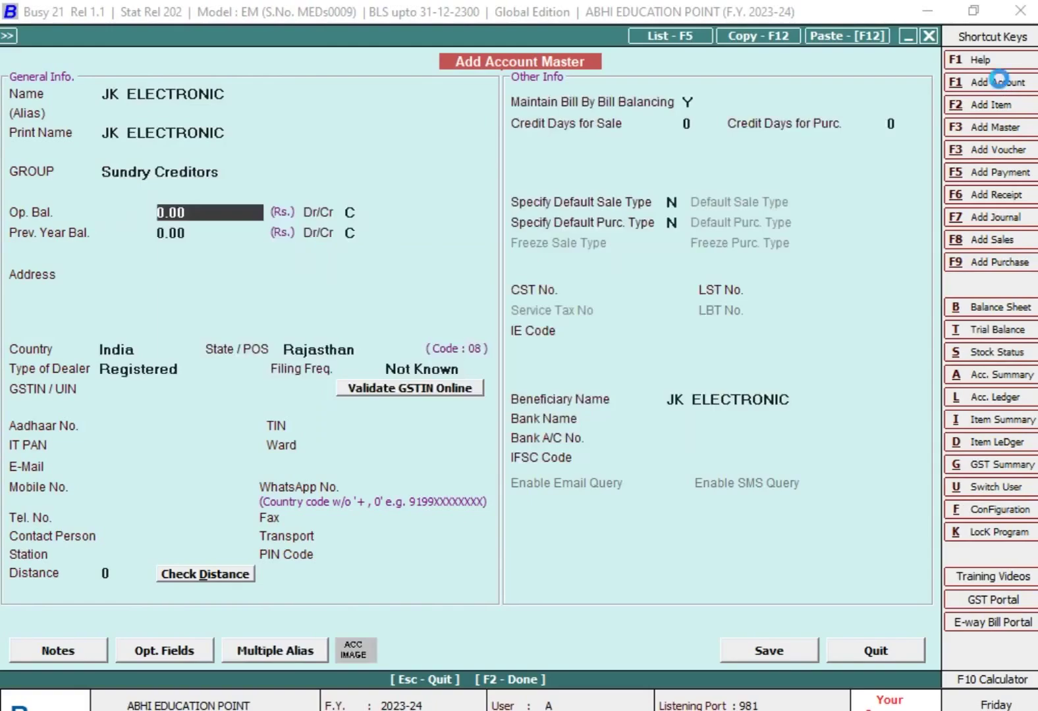
pyautogui.press('F1')
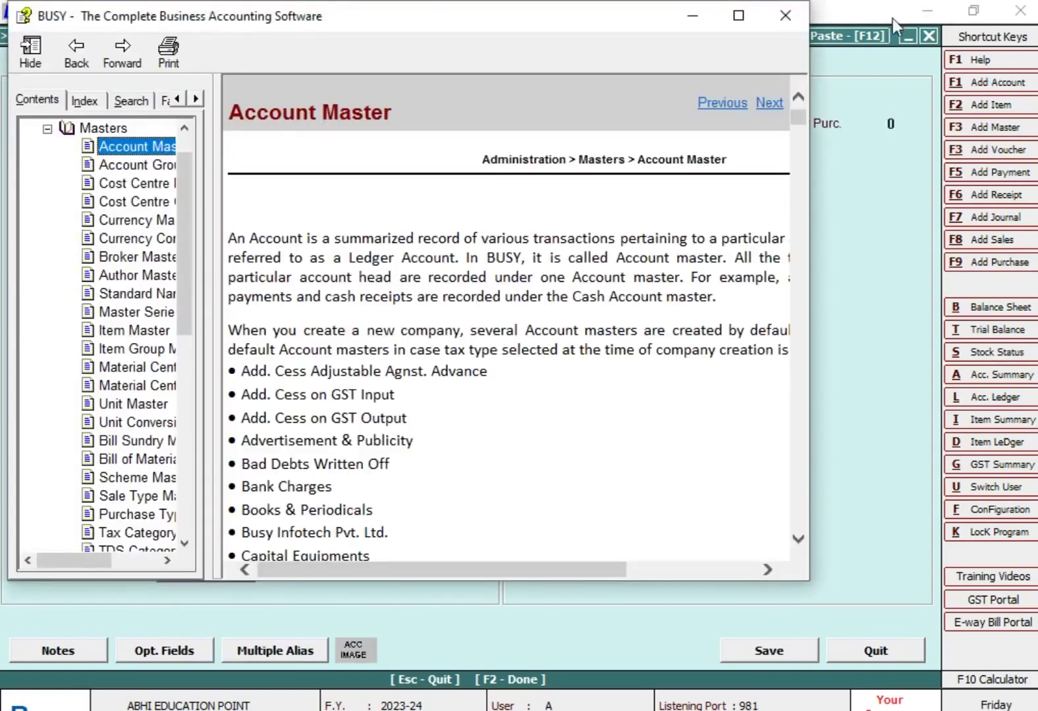
pyautogui.click(795, 17)
pyautogui.click(769, 651)
pyautogui.click(582, 419)
# Choose JK ELECTRONIC as the purchase voucher's party, with ITC eligibility Input Goods/Services
pyautogui.write('JK')
pyautogui.press('Return')
pyautogui.click(582, 416)
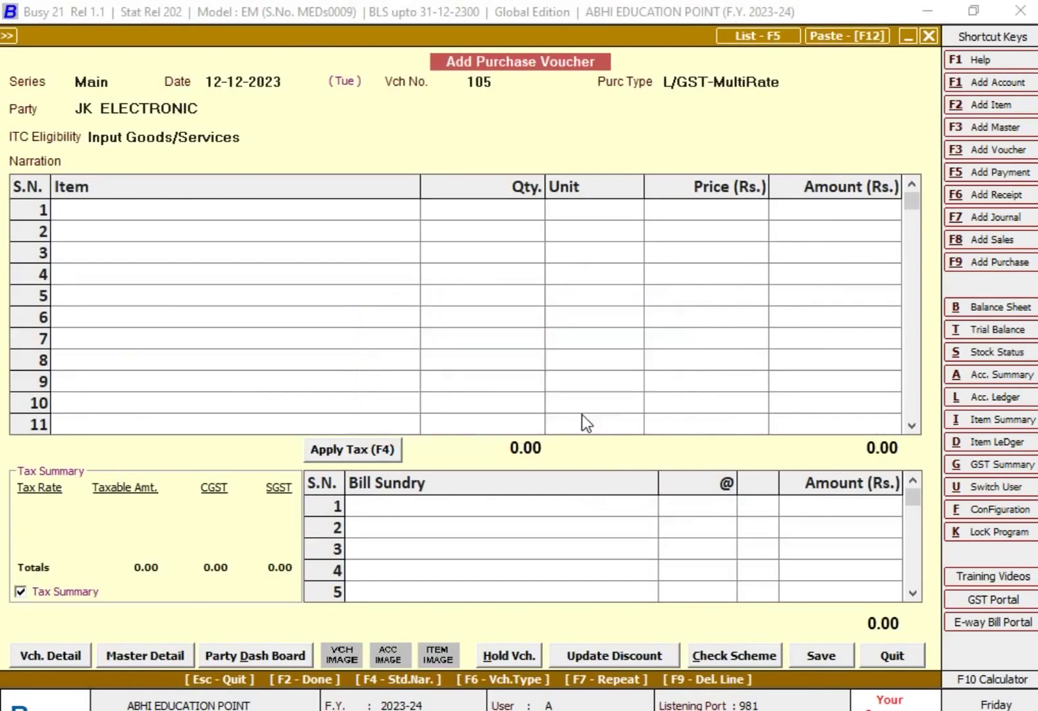
pyautogui.press('Return')
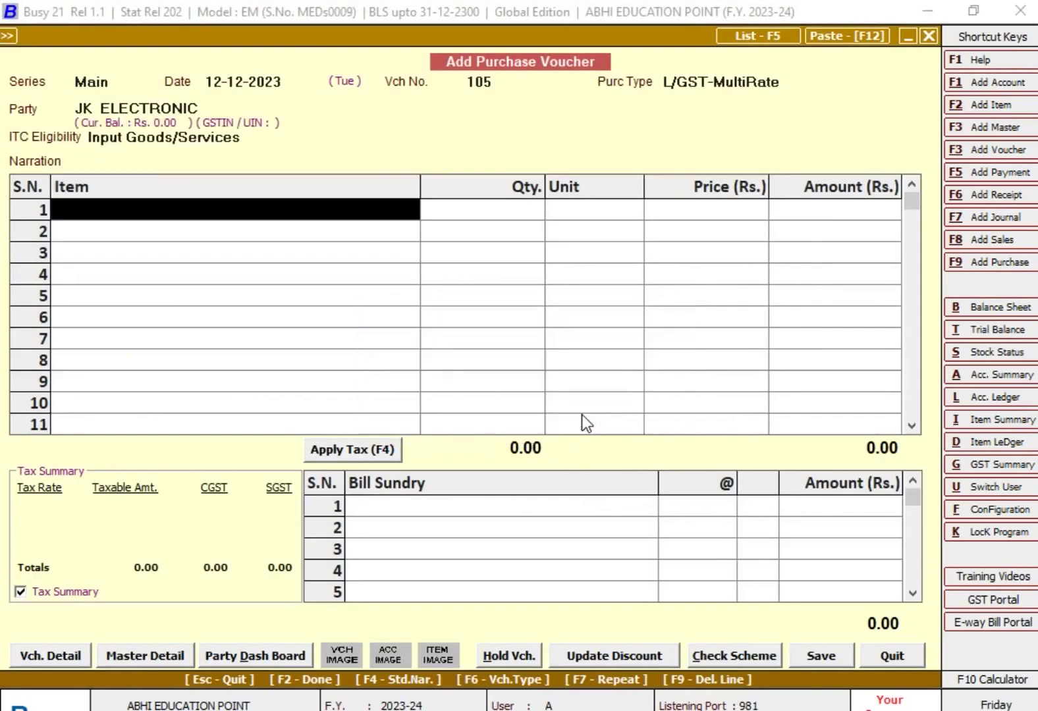
# Add samsung Tv 32 Inch to the first item line with quantity 4 NOS. and open its serial number details
pyautogui.write('sa')
pyautogui.press('Return')
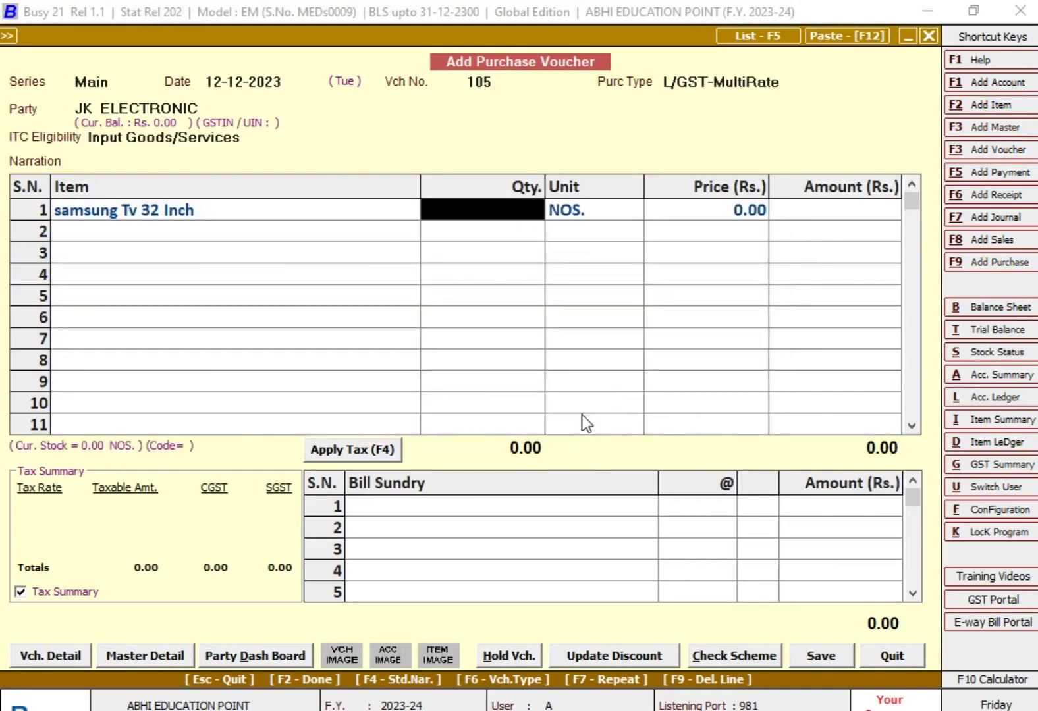
pyautogui.write('1')
pyautogui.press('Return')
pyautogui.hotkey('shift', 'Tab')
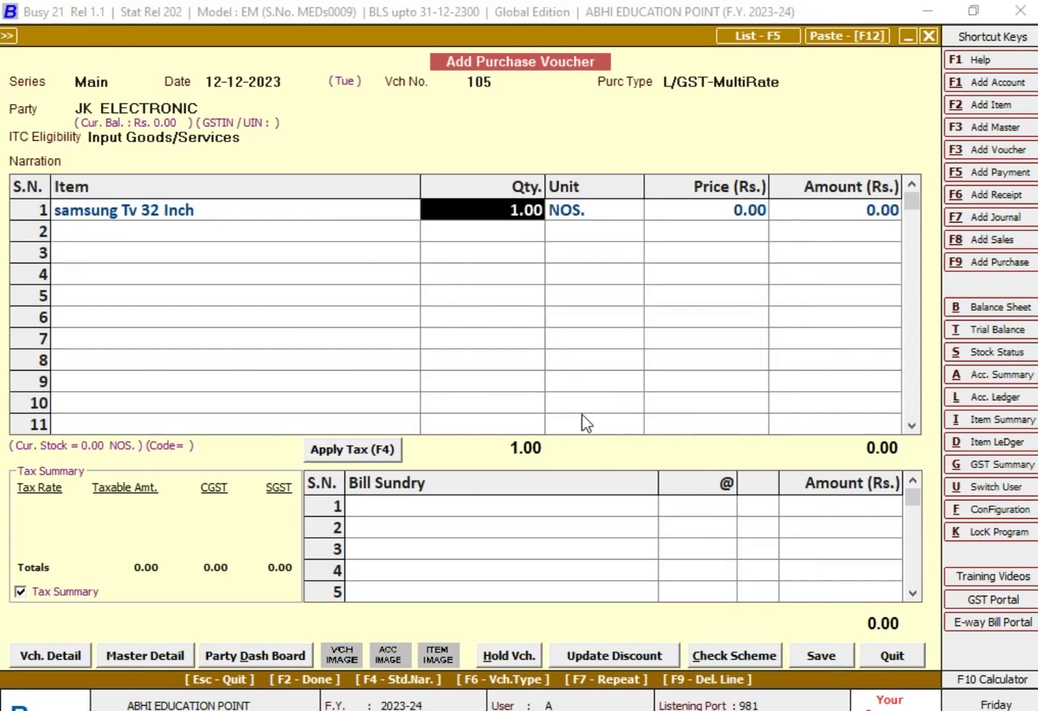
pyautogui.write('4')
pyautogui.press('Return')
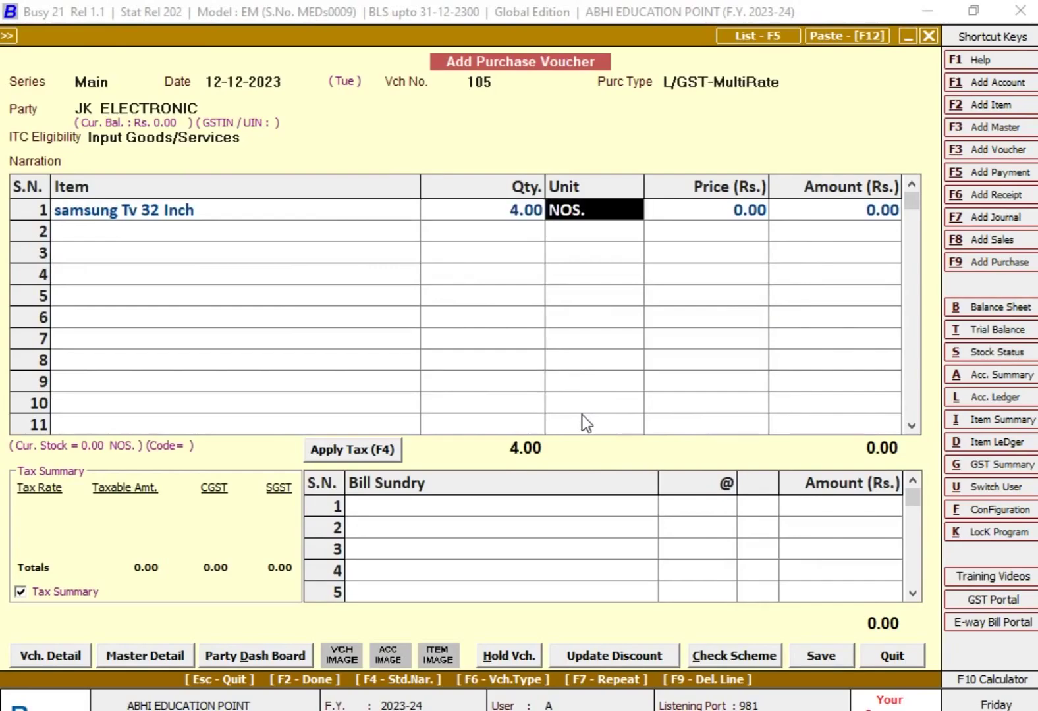
pyautogui.press('Return')
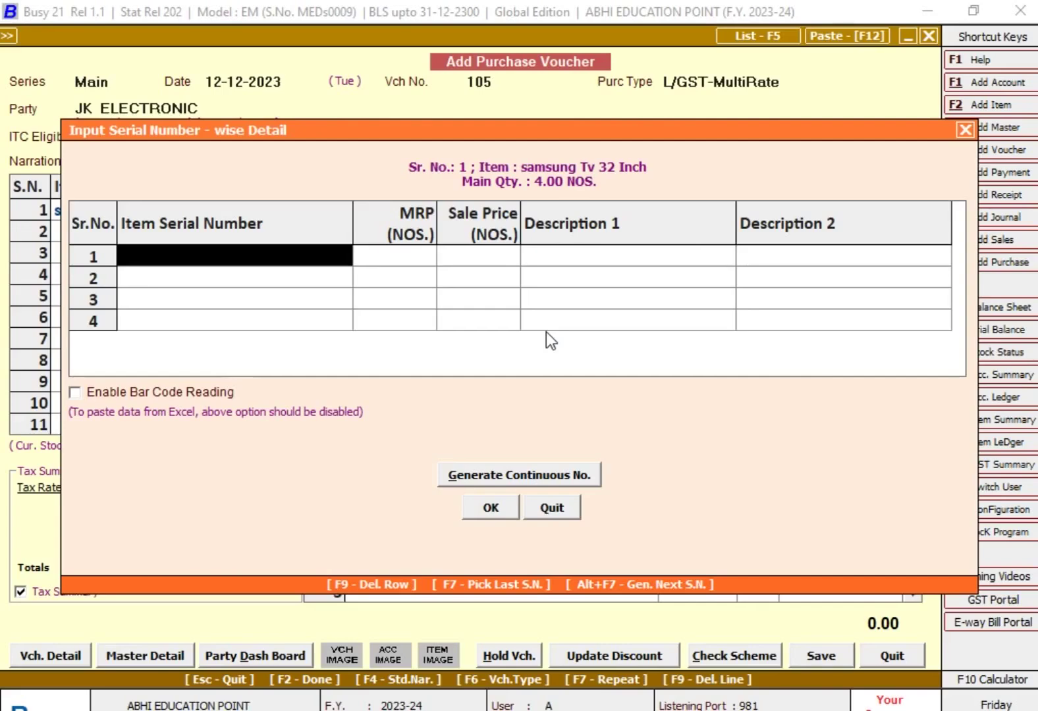
# Enter A00123456 as the first unit's serial number, leaving MRP, sale price and both descriptions blank
pyautogui.write('a')
pyautogui.press('BackSpace')
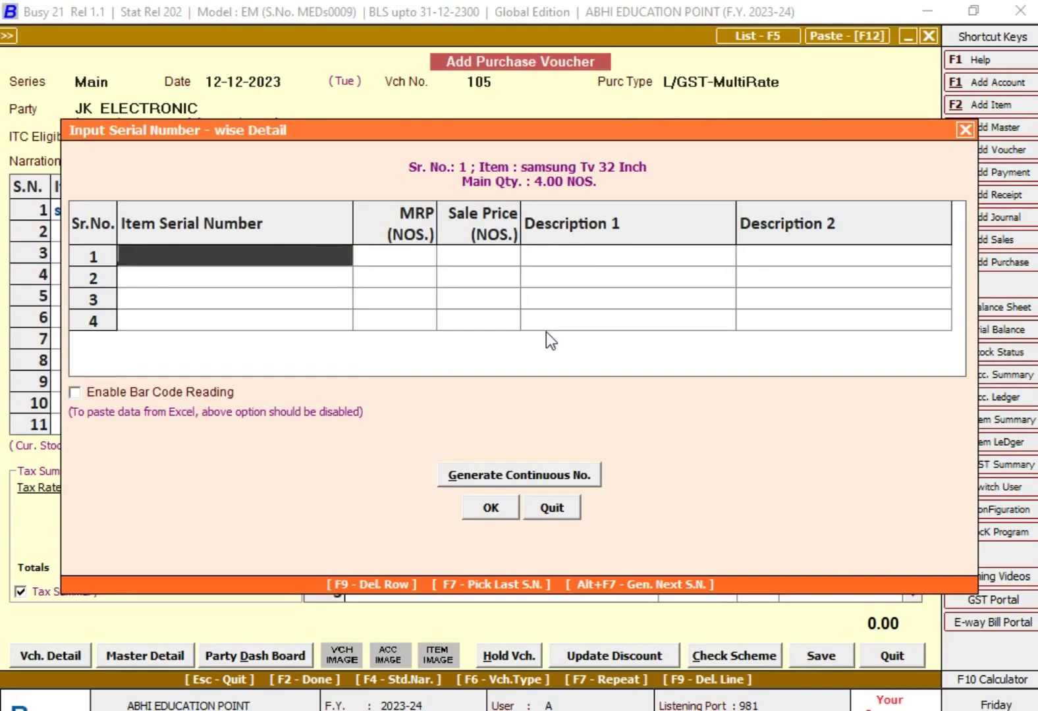
pyautogui.write('A00123456')
pyautogui.press('Return')
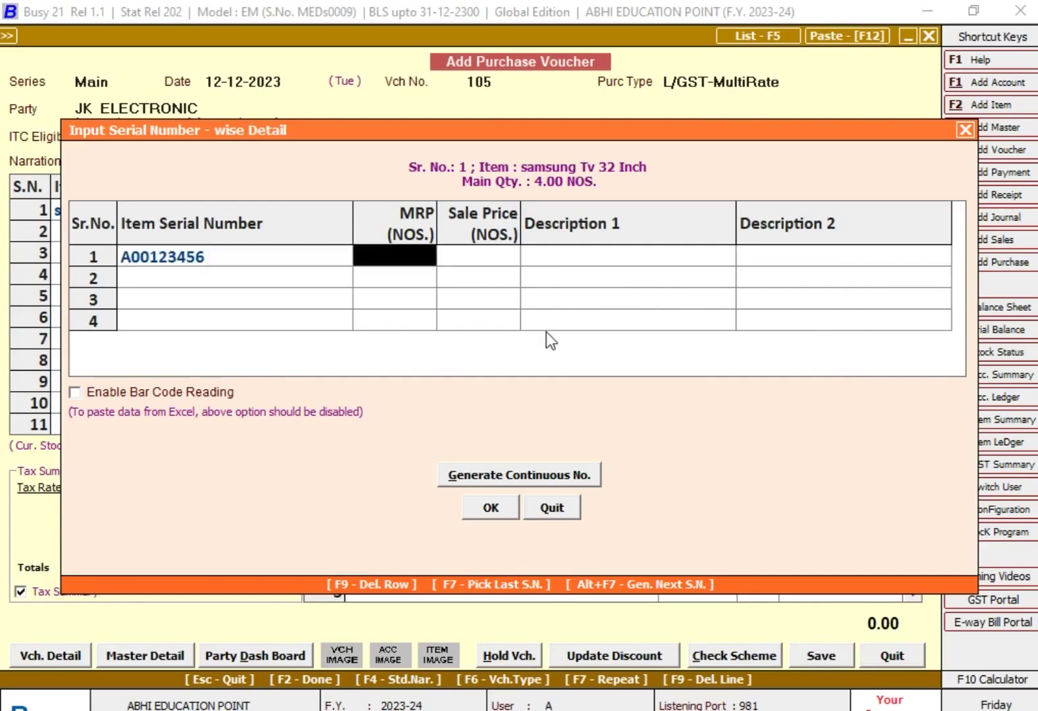
pyautogui.press('Return')
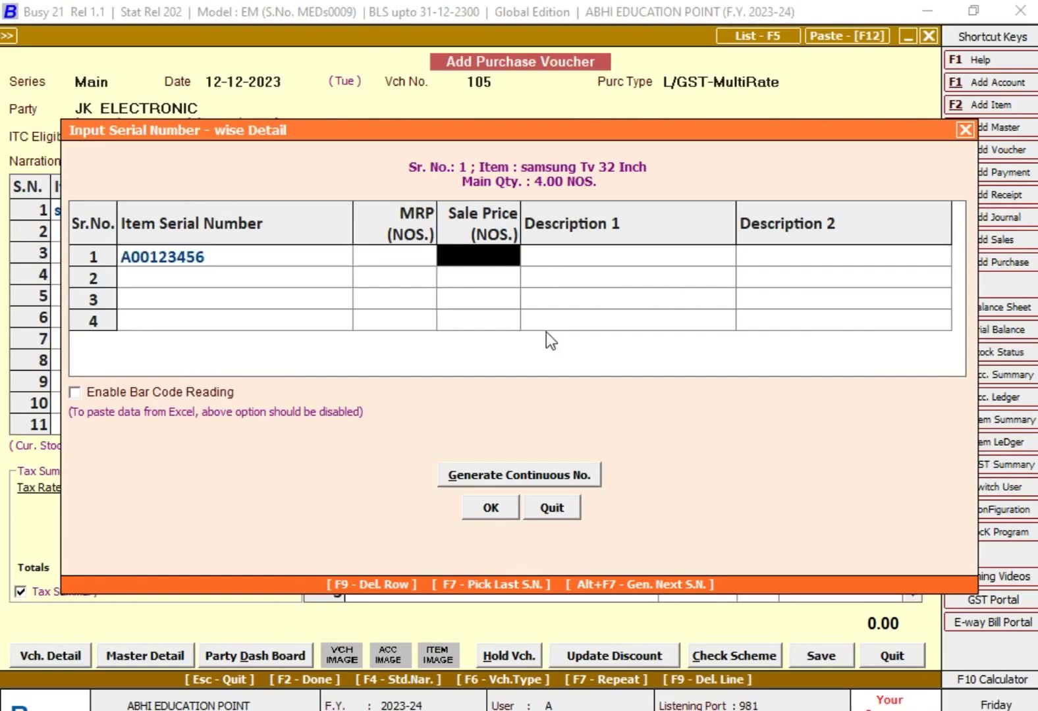
pyautogui.press('Return')
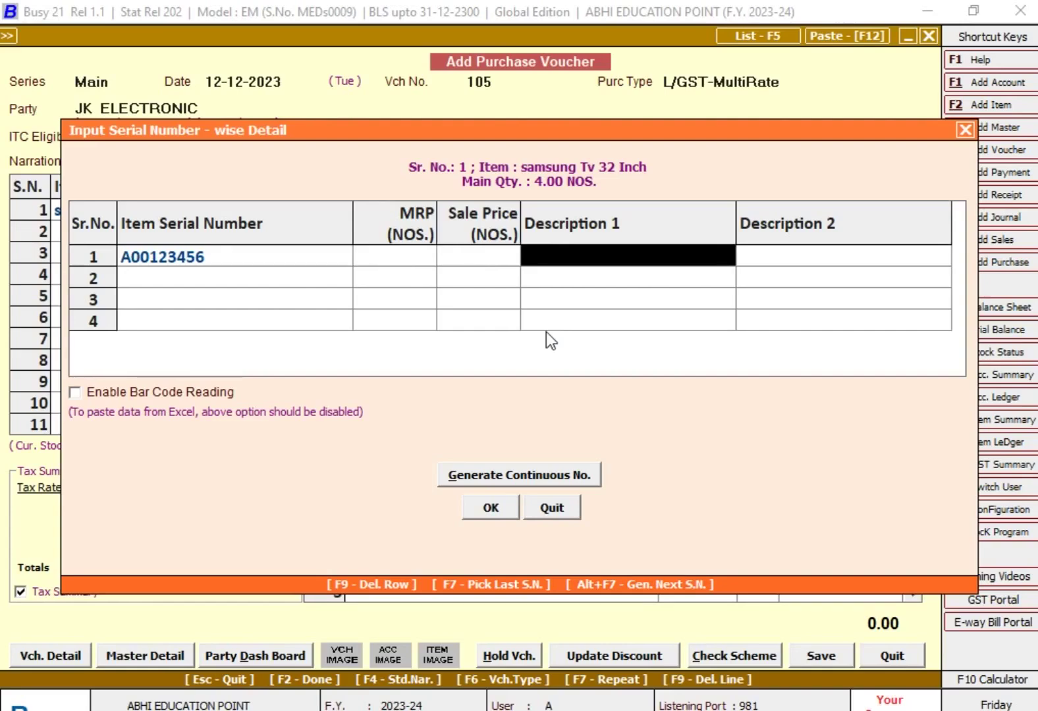
pyautogui.press('Right')
pyautogui.press('Left')
pyautogui.press('Right')
pyautogui.press('Return')
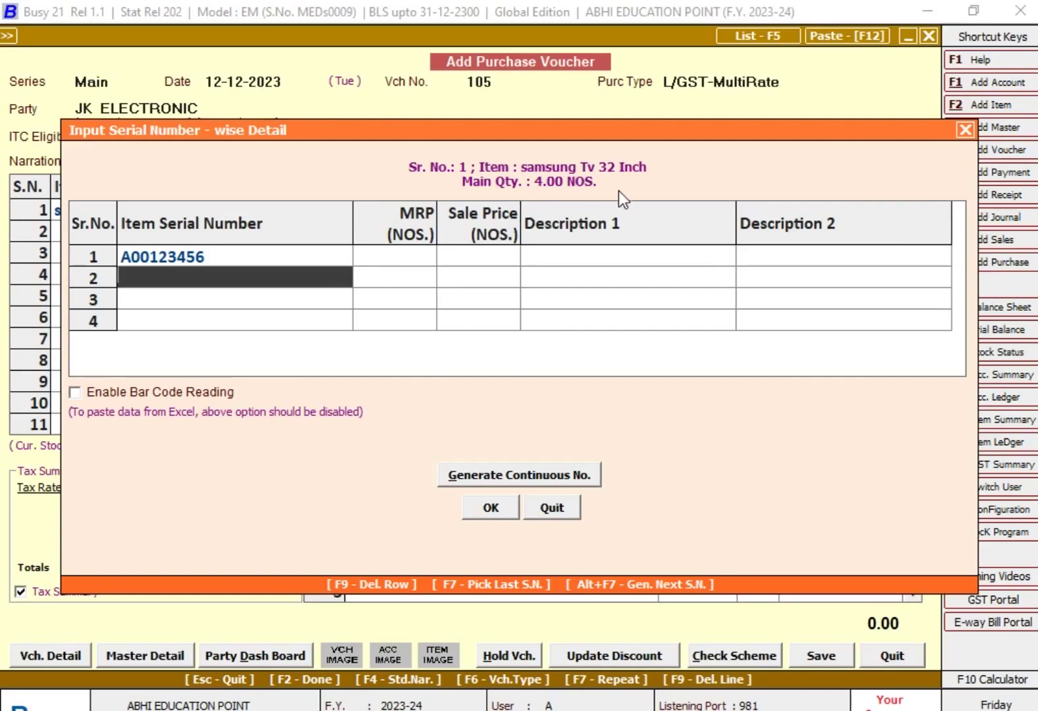
# Enter A00123458, A00456589 and A00456688 as the serial numbers of the second, third and fourth units
pyautogui.write('A00123458')
pyautogui.press('Return')
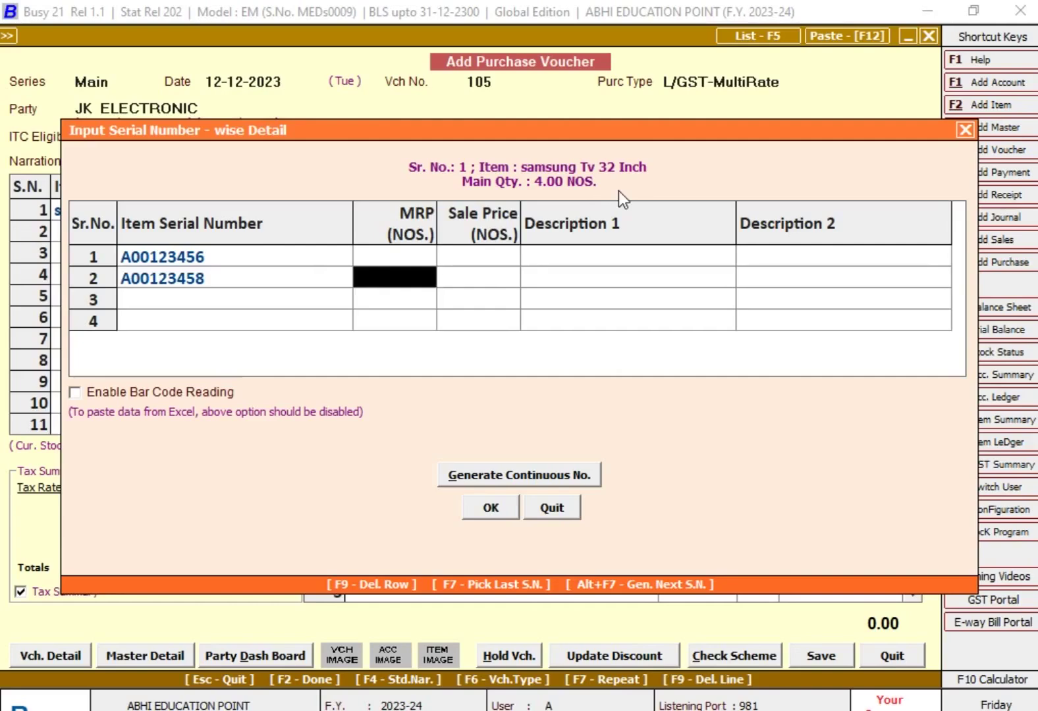
pyautogui.press('Return')
pyautogui.write('a00456589')
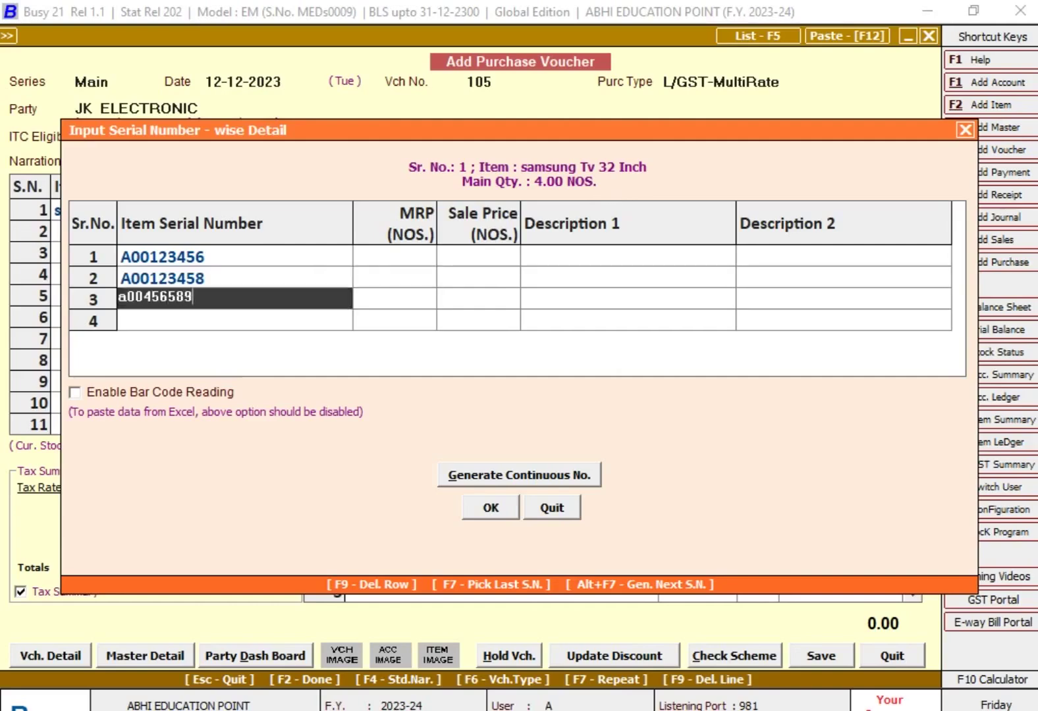
pyautogui.press('Return')
pyautogui.press('Return')
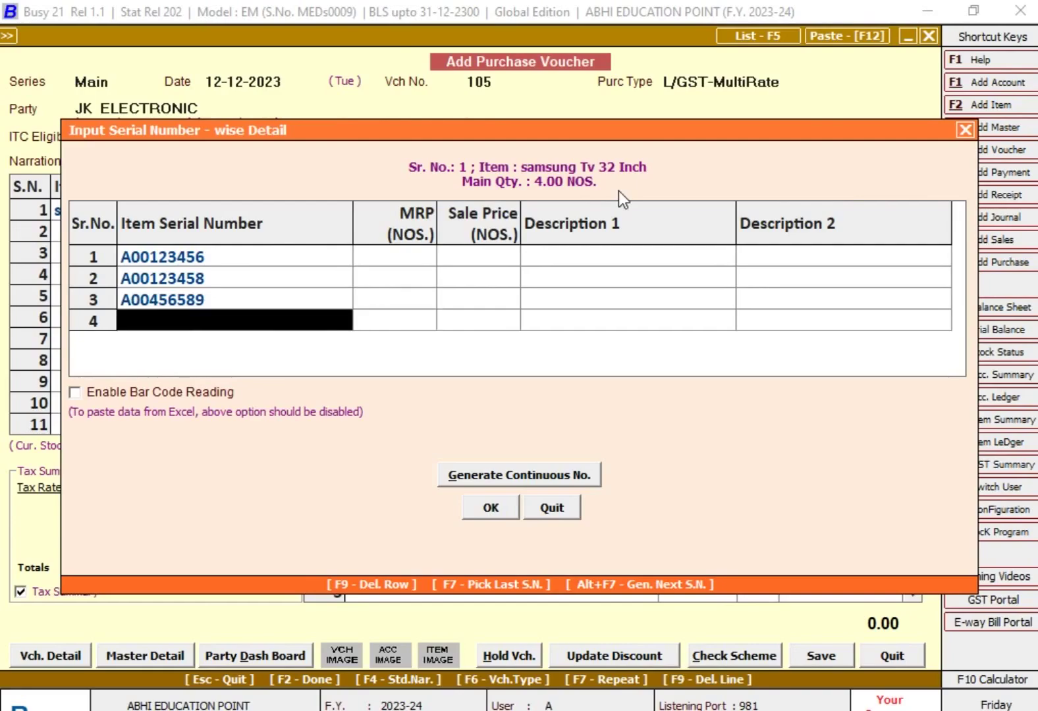
pyautogui.write('a000856899')
pyautogui.press('Return')
pyautogui.hotkey('shift', 'Tab')
pyautogui.write('a')
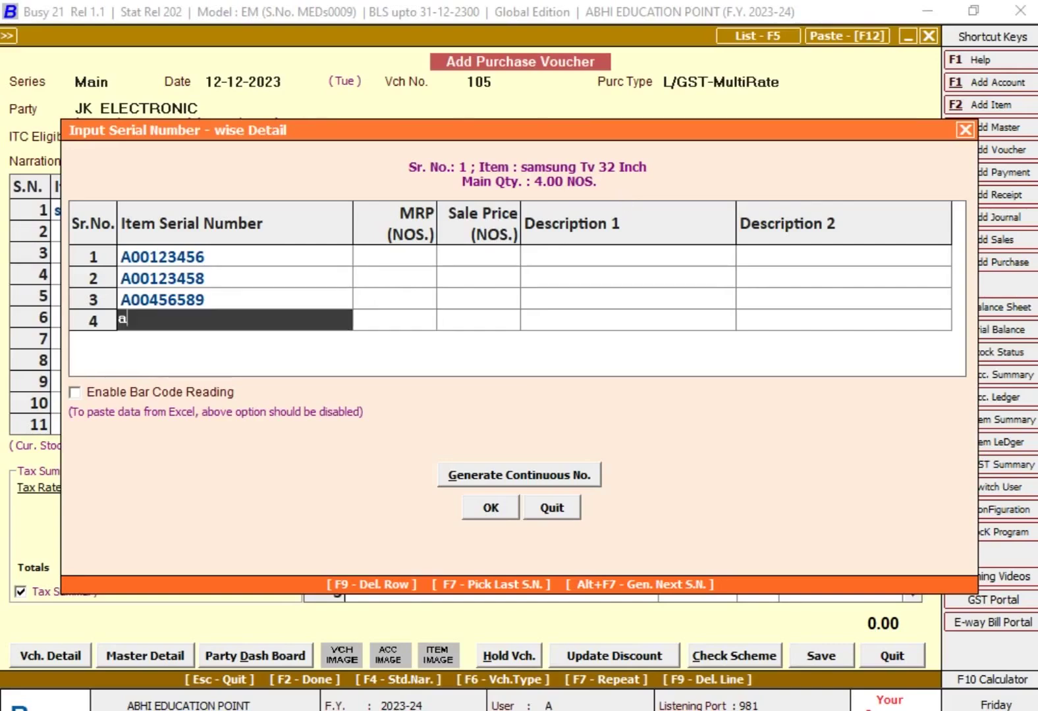
pyautogui.write('00456688')
pyautogui.press('Return')
# Review the four entered serial numbers and their MRP and sale price fields
pyautogui.press('Up')
pyautogui.press('Up')
pyautogui.press('Up')
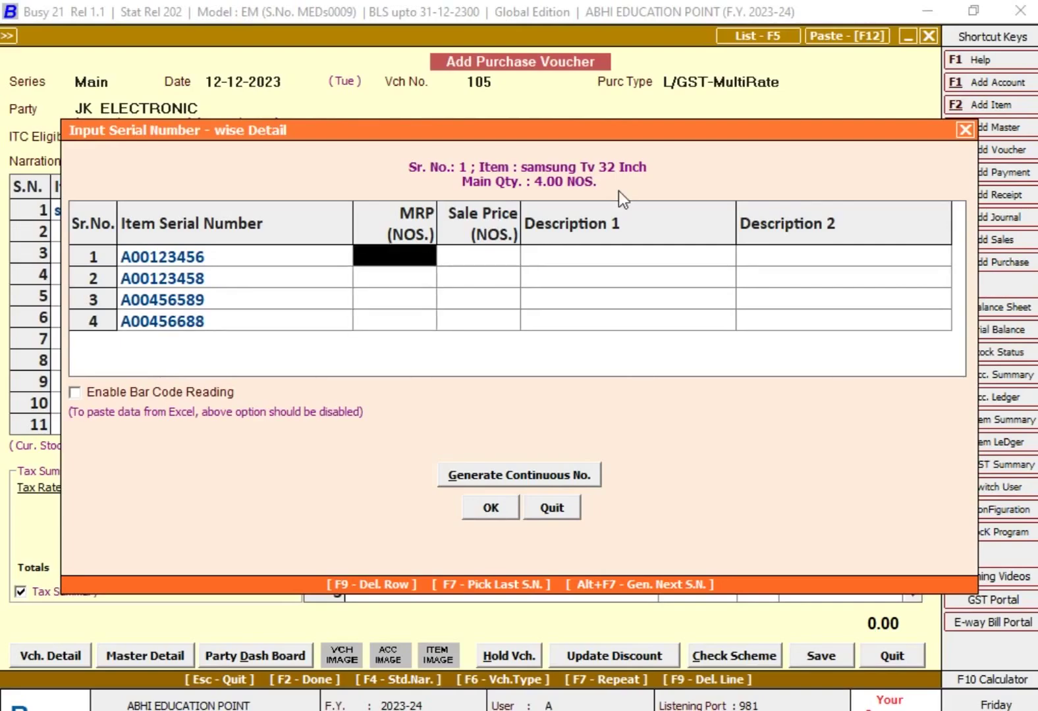
pyautogui.press('Down')
pyautogui.press('Down')
pyautogui.press('Left')
pyautogui.press('Up')
pyautogui.press('Up')
pyautogui.press('Up')
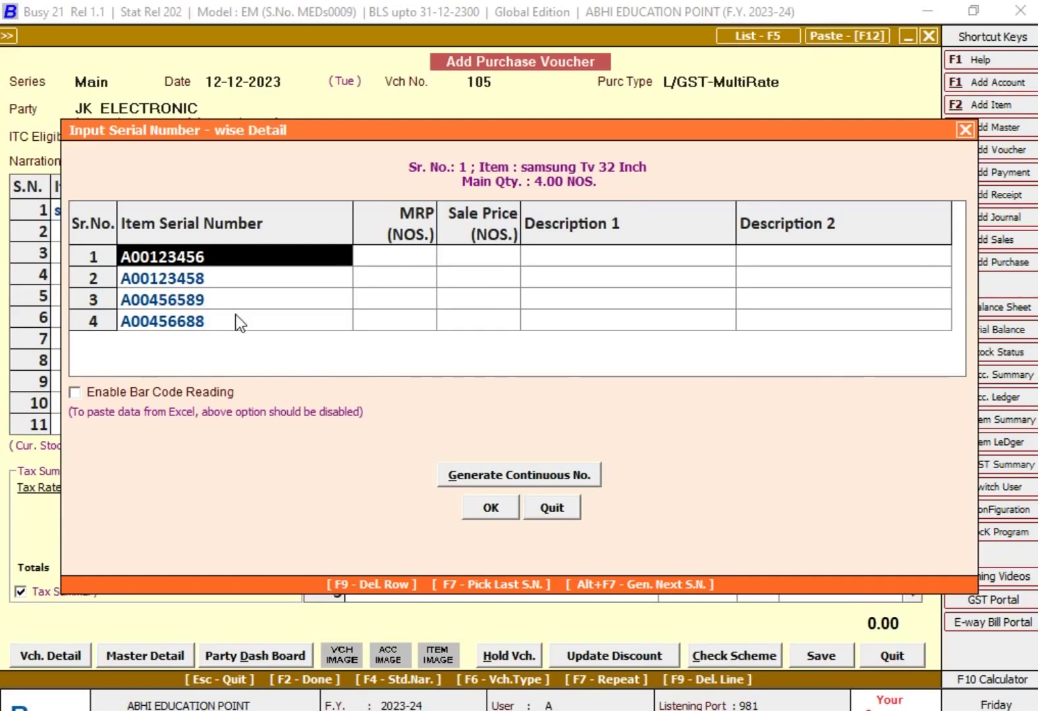
pyautogui.press('Return')
pyautogui.press('Return')
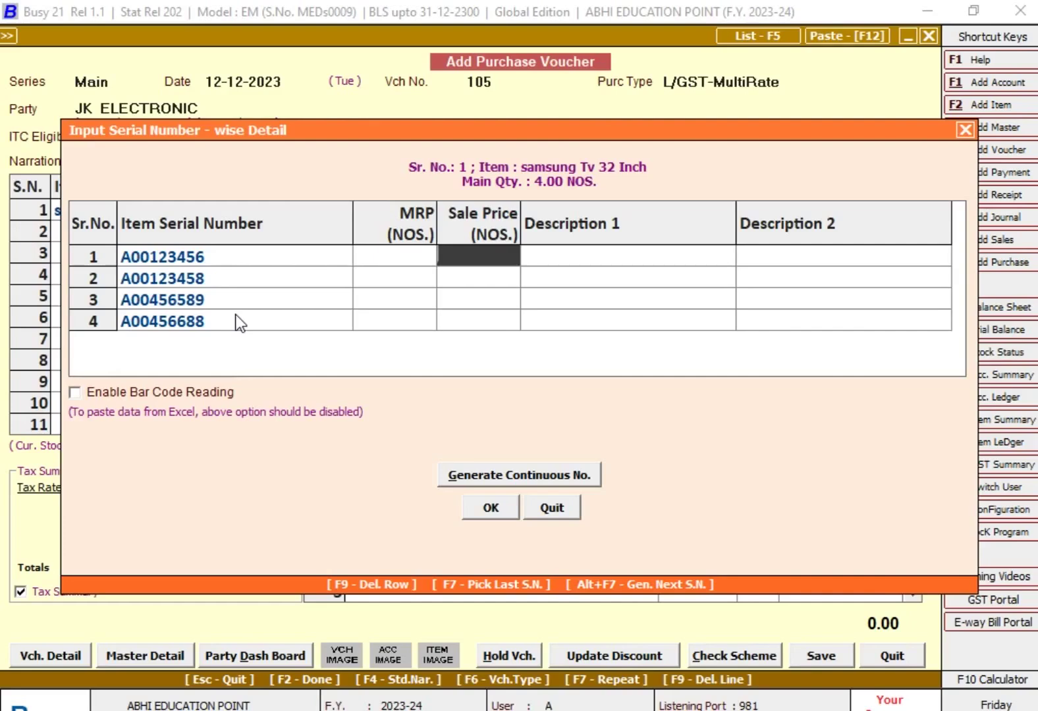
pyautogui.hotkey('shift', 'Tab')
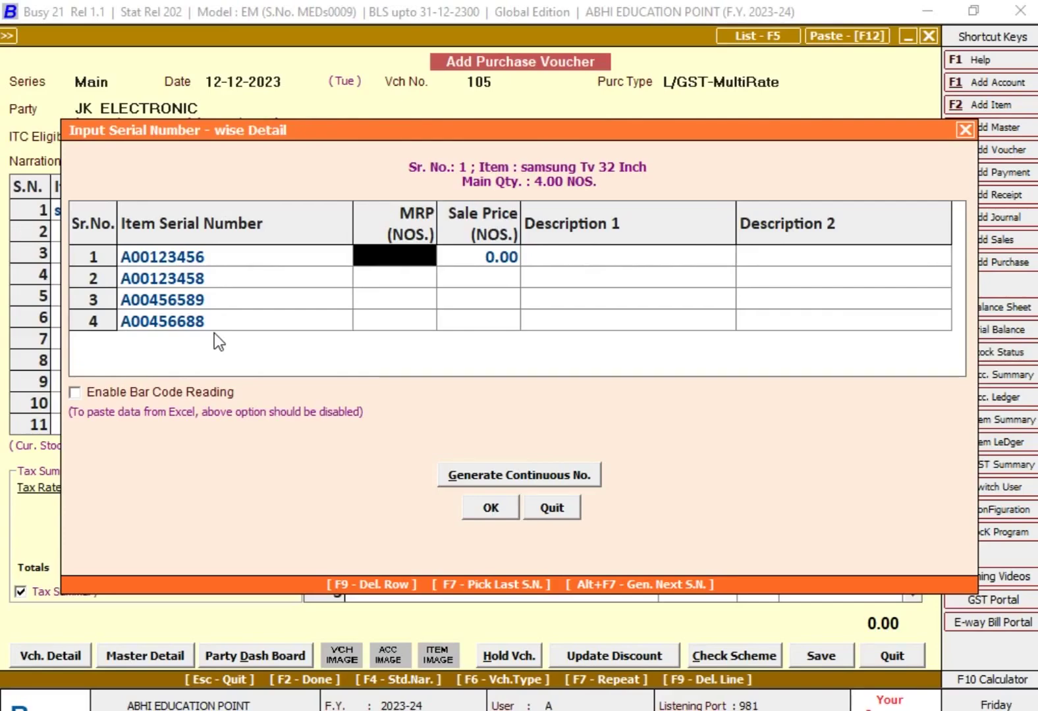
pyautogui.press('Return')
pyautogui.press('Return')
pyautogui.press('Return')
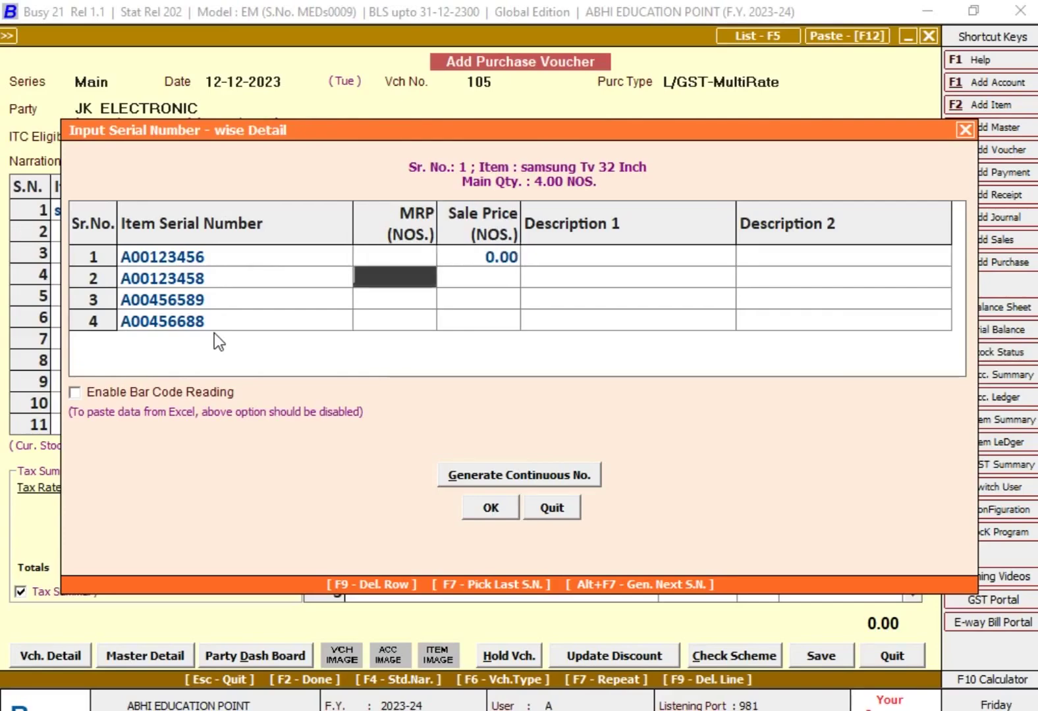
pyautogui.press('Up')
pyautogui.press('Up')
pyautogui.press('Up')
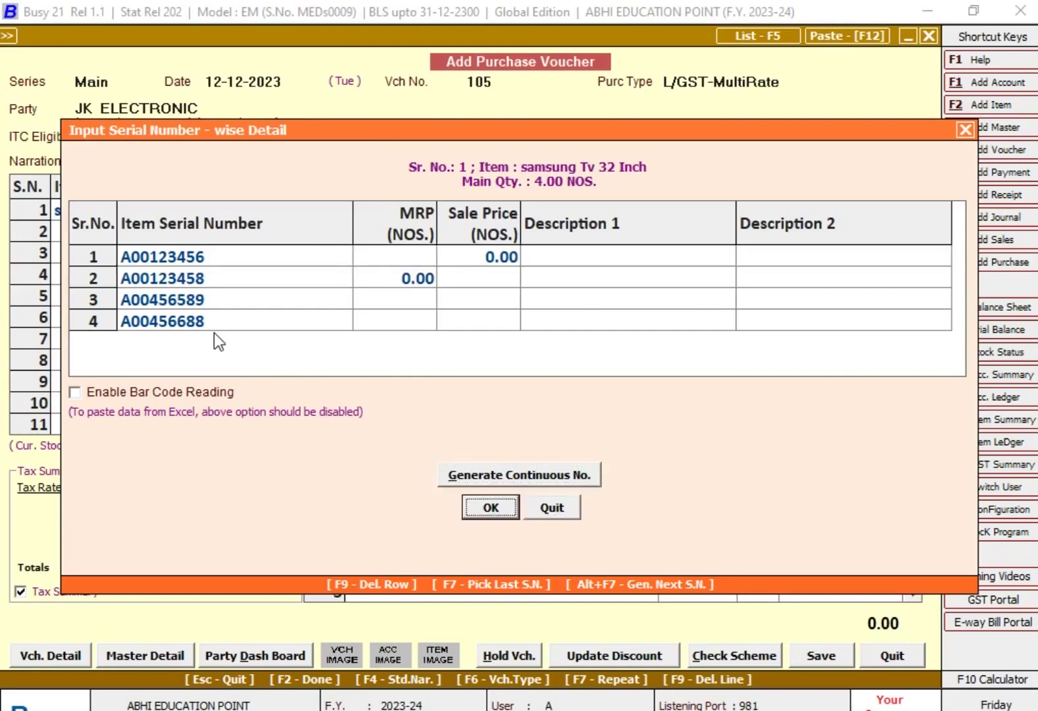
# Delete all four manually entered serial number rows
pyautogui.click(264, 264)
pyautogui.press('F9')
pyautogui.press('F9')
pyautogui.press('F9')
pyautogui.press('F9')
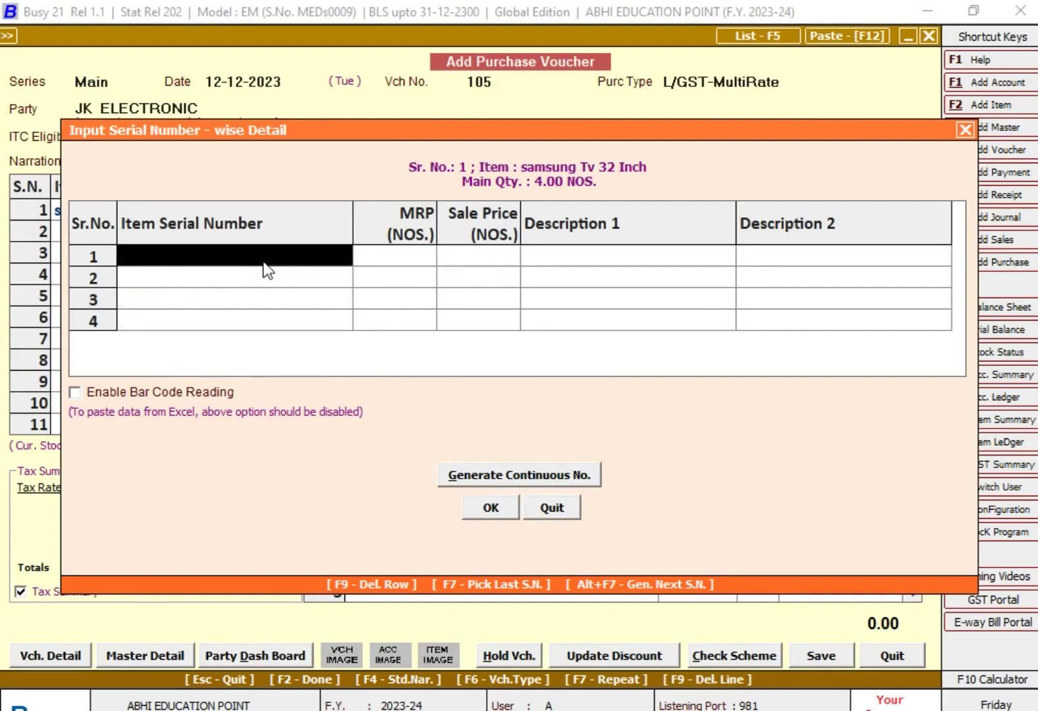
# Generate four continuous serial numbers starting from A00125458 for the samsung Tv 32 Inch
pyautogui.click(481, 474)
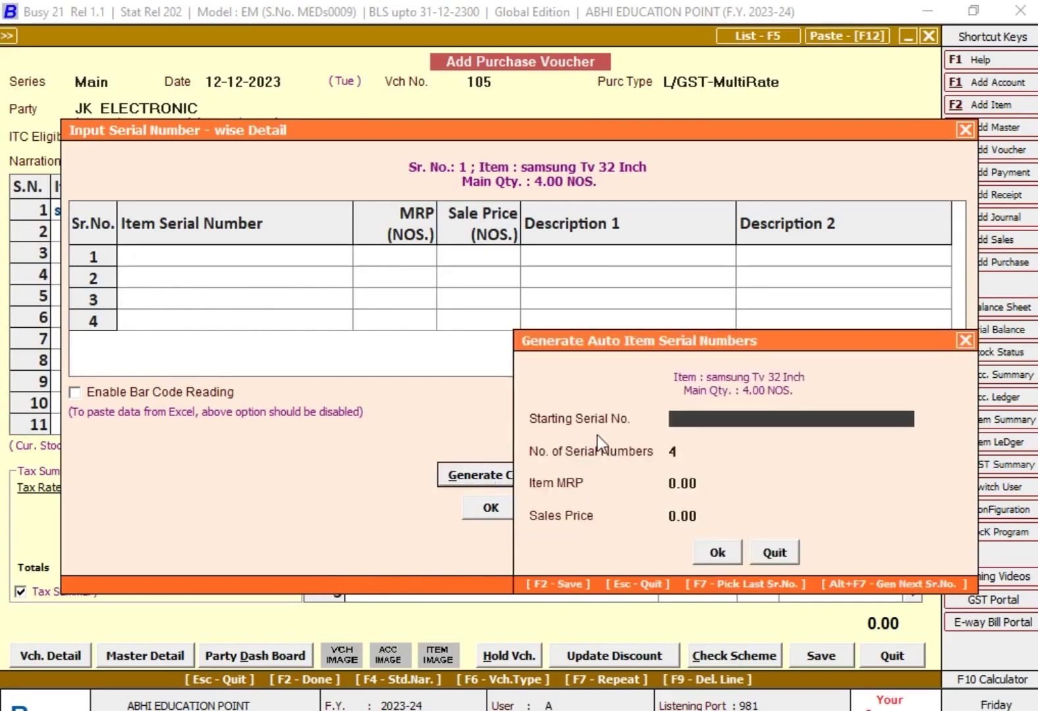
pyautogui.write('A00125458')
pyautogui.press('Return')
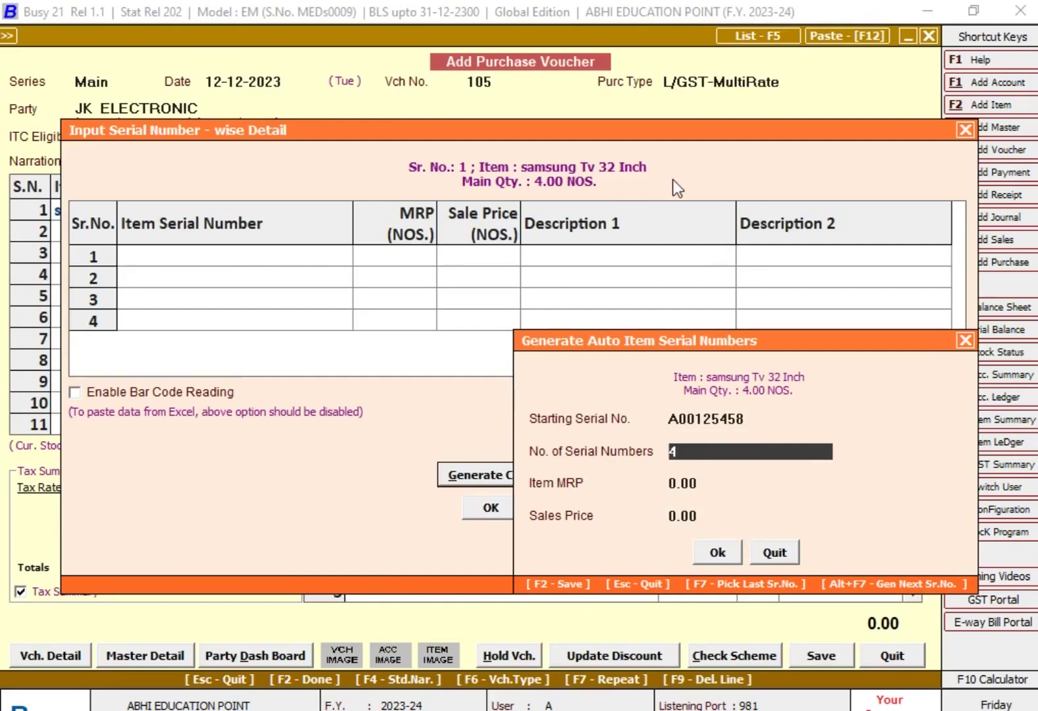
pyautogui.click(729, 555)
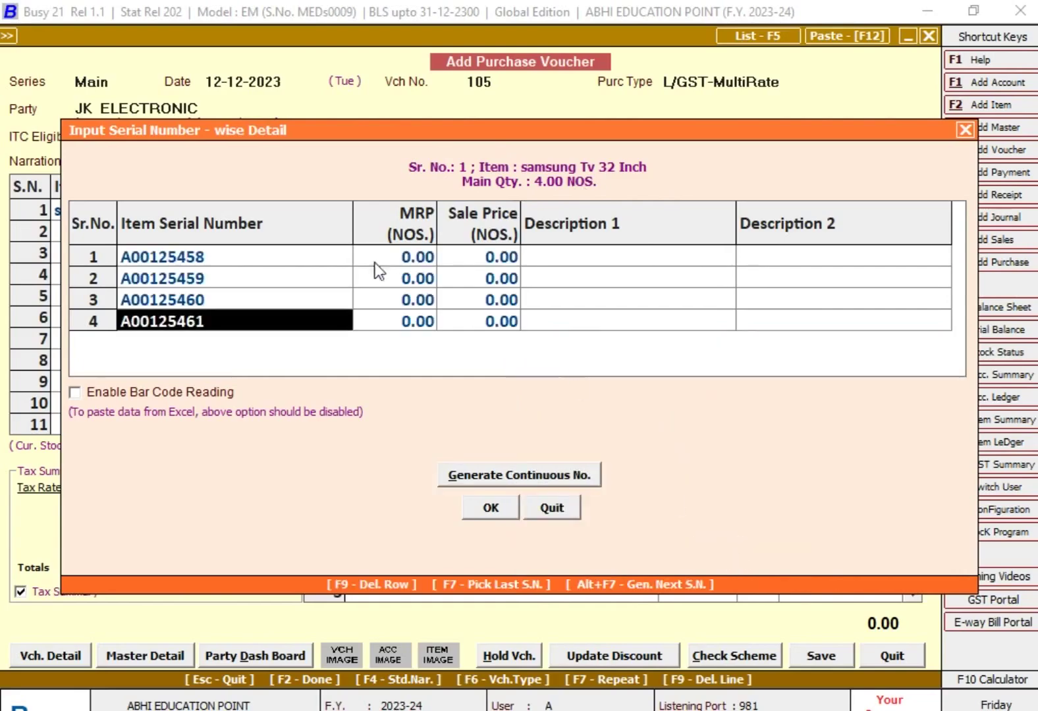
# Review the four generated serial numbers and accept them for the voucher's item line
pyautogui.press('Up')
pyautogui.press('Up')
pyautogui.press('Up')
pyautogui.press('Down')
pyautogui.press('Down')
pyautogui.press('Down')
pyautogui.press('Up')
pyautogui.press('Up')
pyautogui.press('Up')
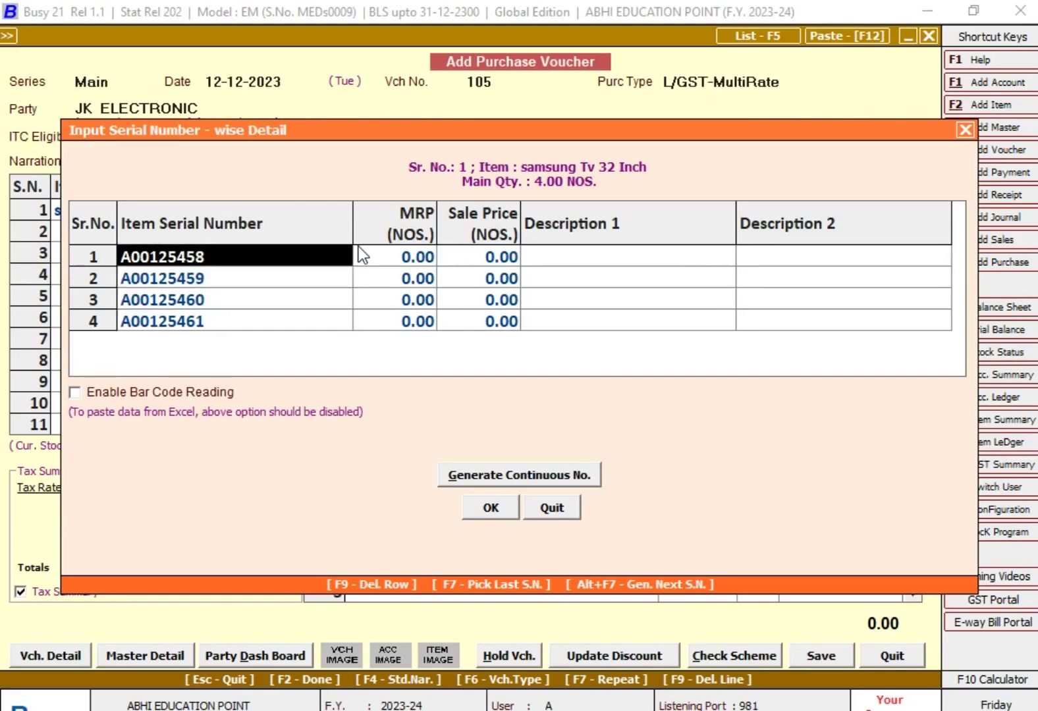
pyautogui.press('Down')
pyautogui.press('Down')
pyautogui.press('Down')
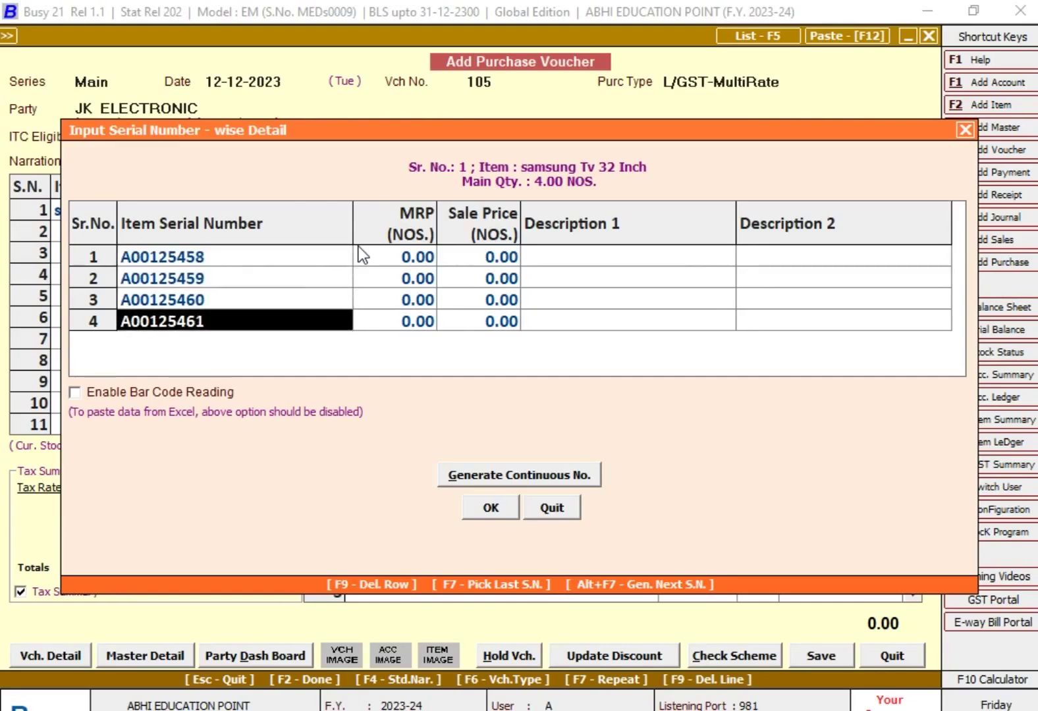
pyautogui.click(489, 508)
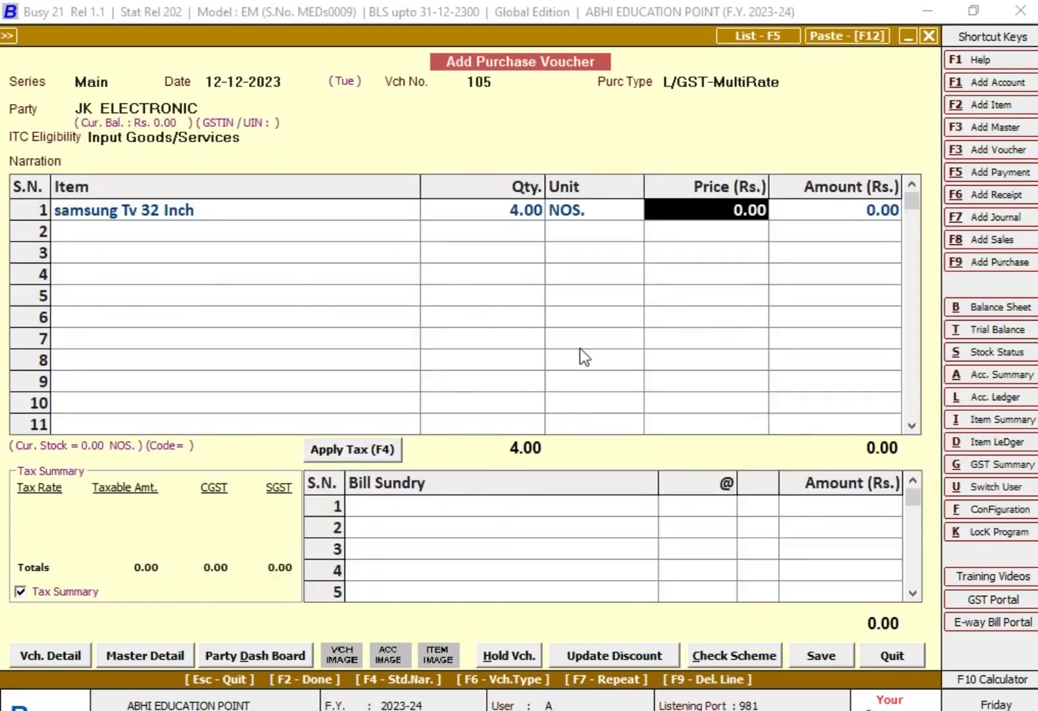
# Set the price of the samsung Tv 32 Inch line to 2500 in the purchase voucher
pyautogui.write('1')
pyautogui.press('BackSpace')
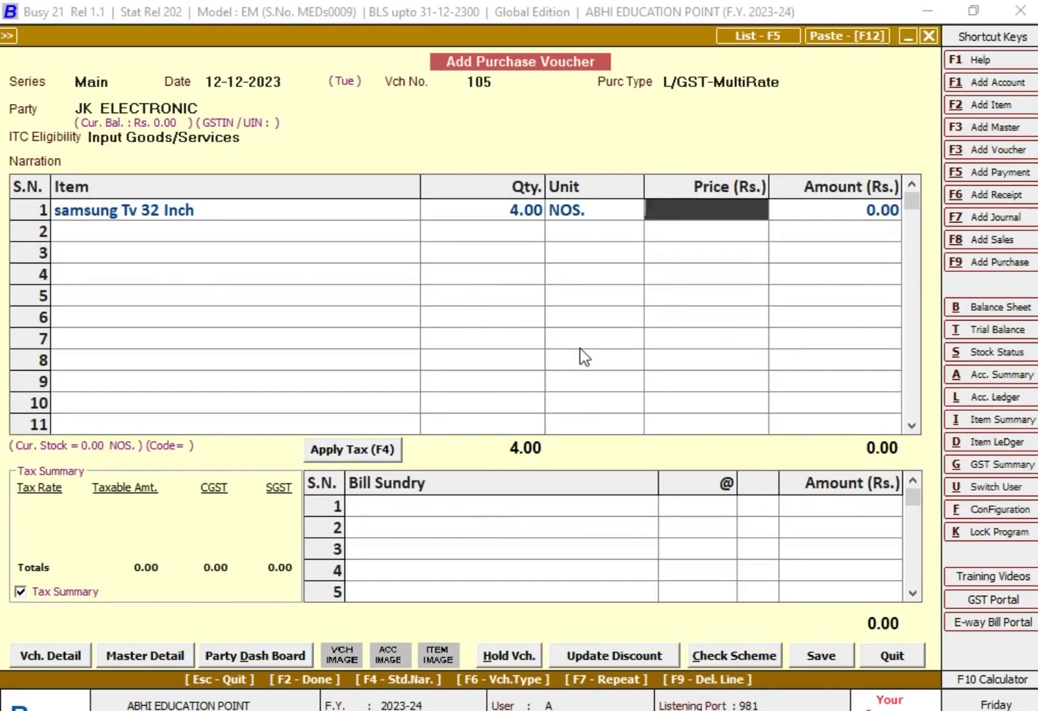
pyautogui.write('2500')
pyautogui.press('Return')
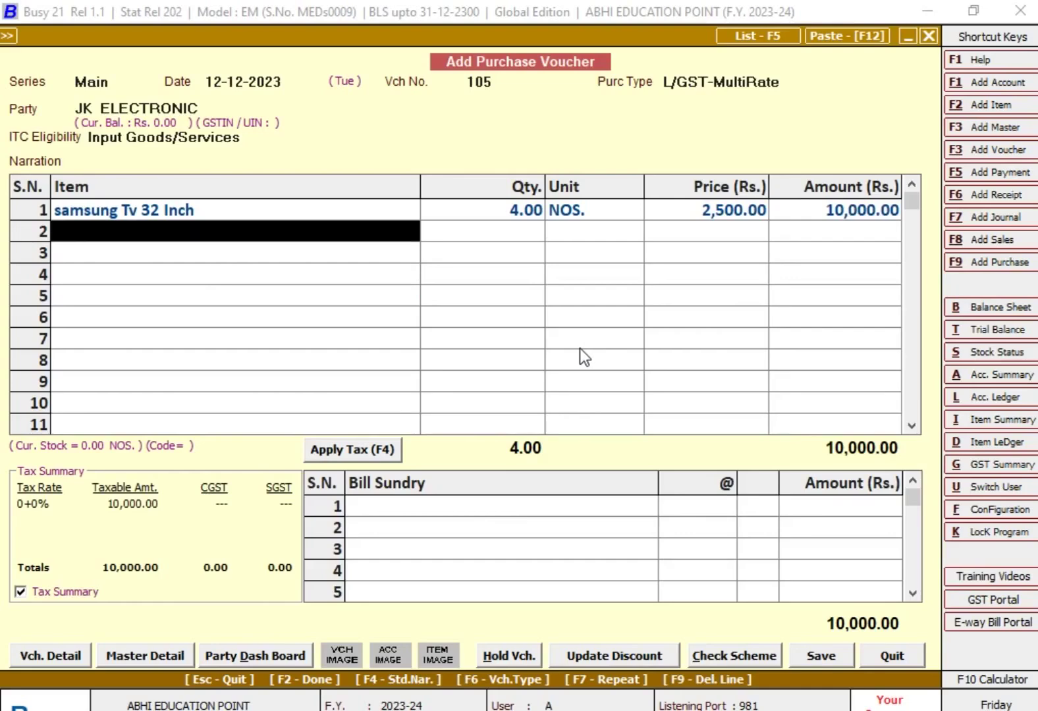
pyautogui.press('Return')
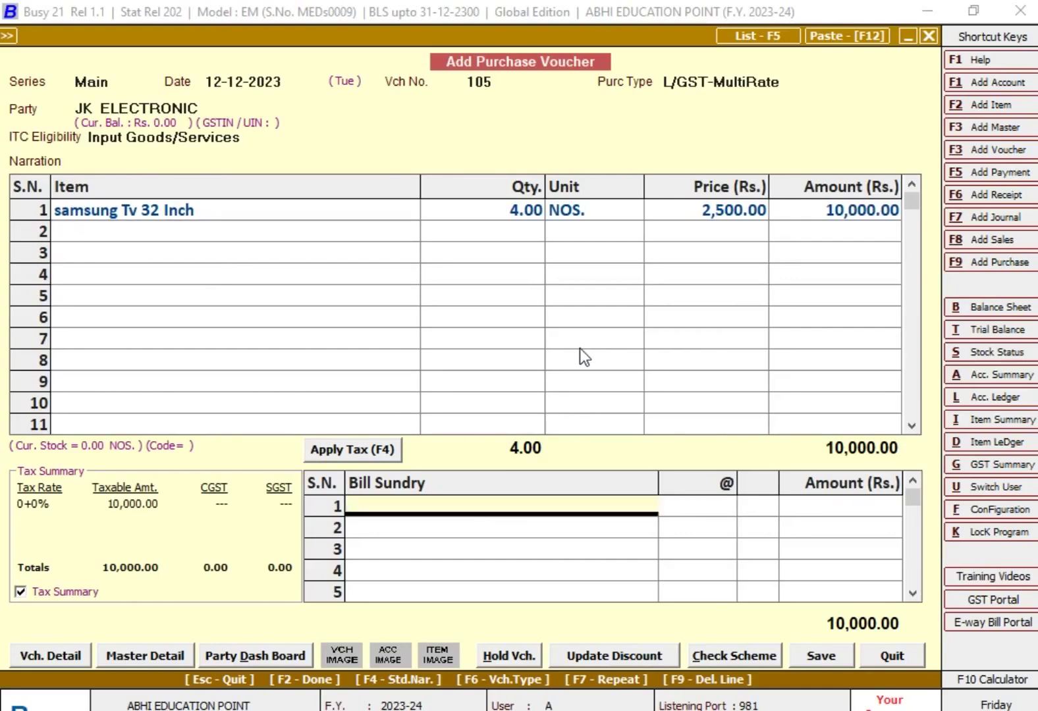
pyautogui.write('s')
pyautogui.press('BackSpace')
pyautogui.press('Escape')
# Set the price of the samsung Tv 32 Inch line to 12500 in the purchase voucher
pyautogui.press('Up')
pyautogui.press('Right')
pyautogui.press('Right')
pyautogui.write('12500')
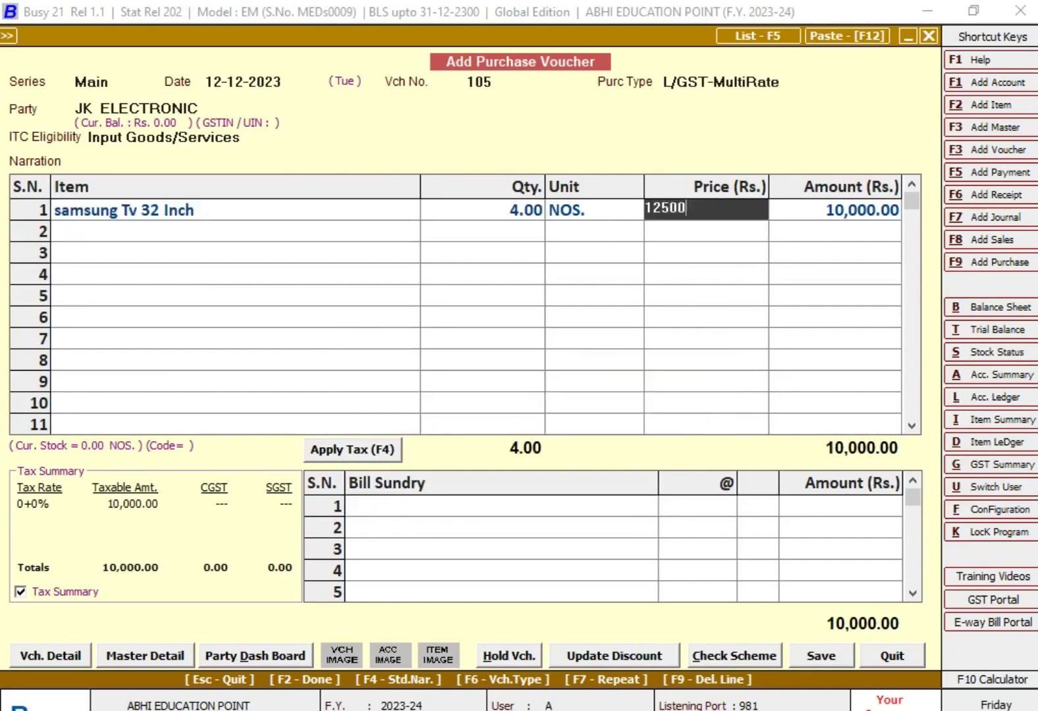
pyautogui.press('Return')
pyautogui.press('Return')
# Add SGST and CGST at 9% each as bill sundries on the purchase voucher
pyautogui.press('Return')
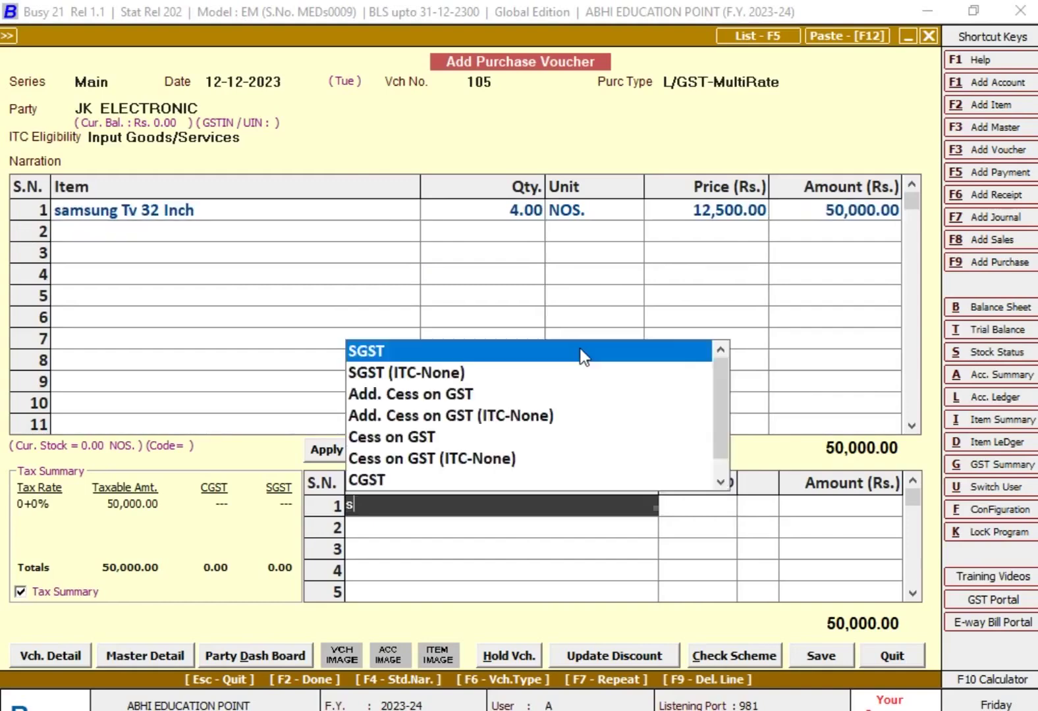
pyautogui.press('Return')
pyautogui.write('9')
pyautogui.press('Return')
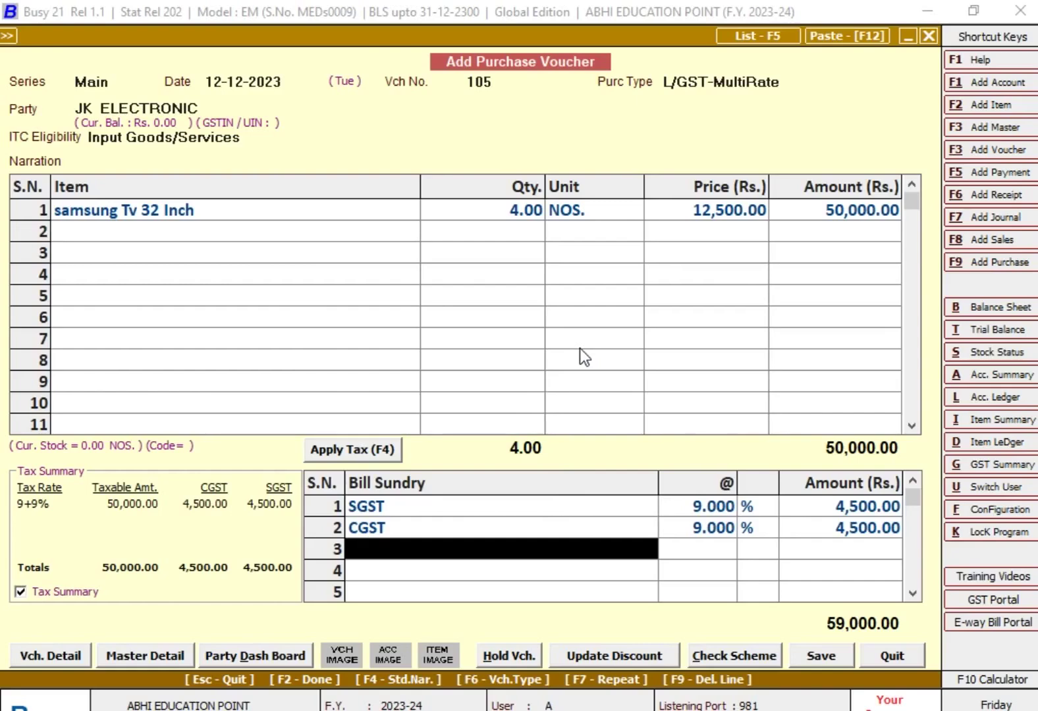
# Accept the bill-by-bill adjustment for JK ELECTRONIC as New Ref. 105 and save the purchase voucher
pyautogui.press('Return')
pyautogui.press('Return')
pyautogui.press('Return')
pyautogui.press('Return')
pyautogui.press('Return')
pyautogui.press('Return')
pyautogui.press('Return')
pyautogui.press('Return')
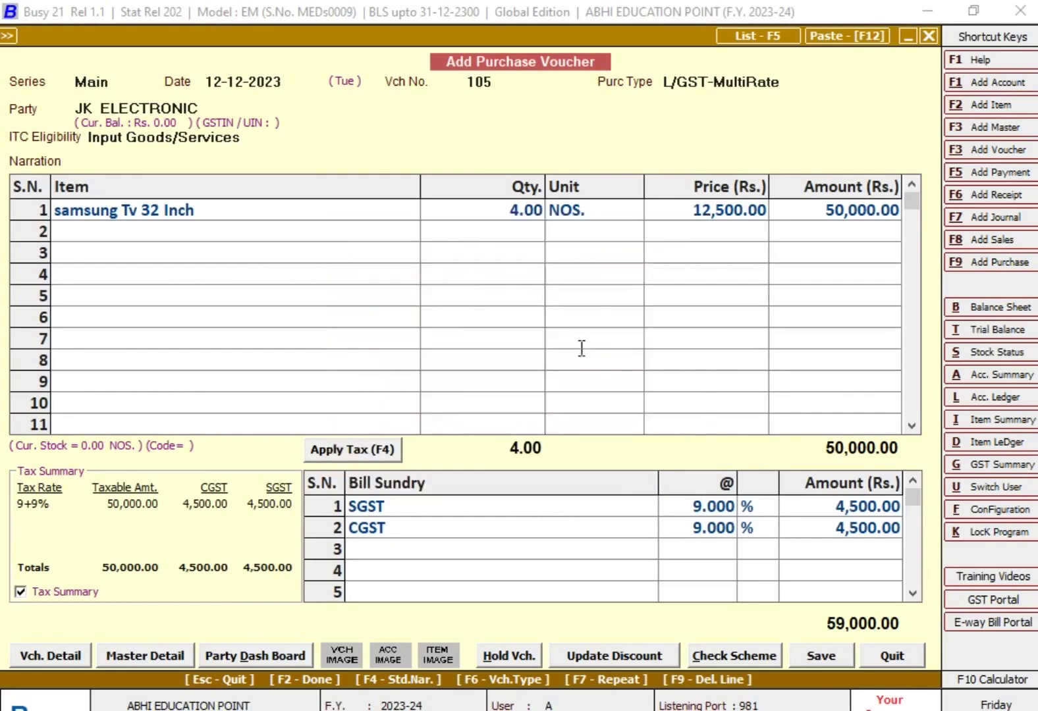
pyautogui.press('Return')
pyautogui.press('Return')
pyautogui.press('Return')
pyautogui.press('Return')
pyautogui.press('Return')
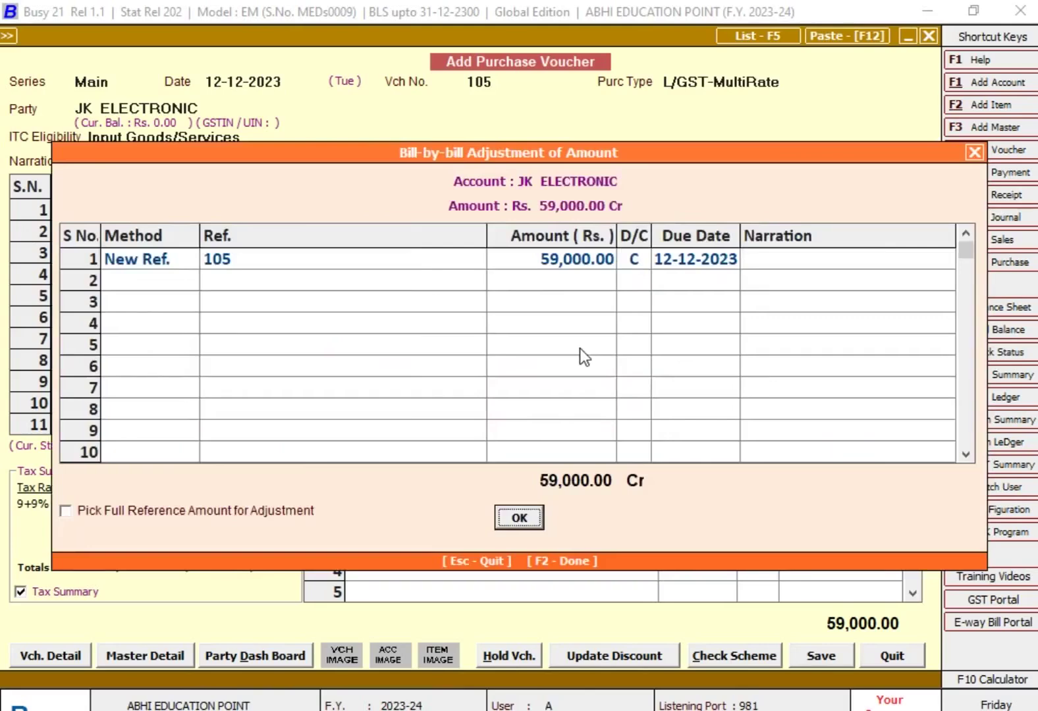
pyautogui.press('Escape')
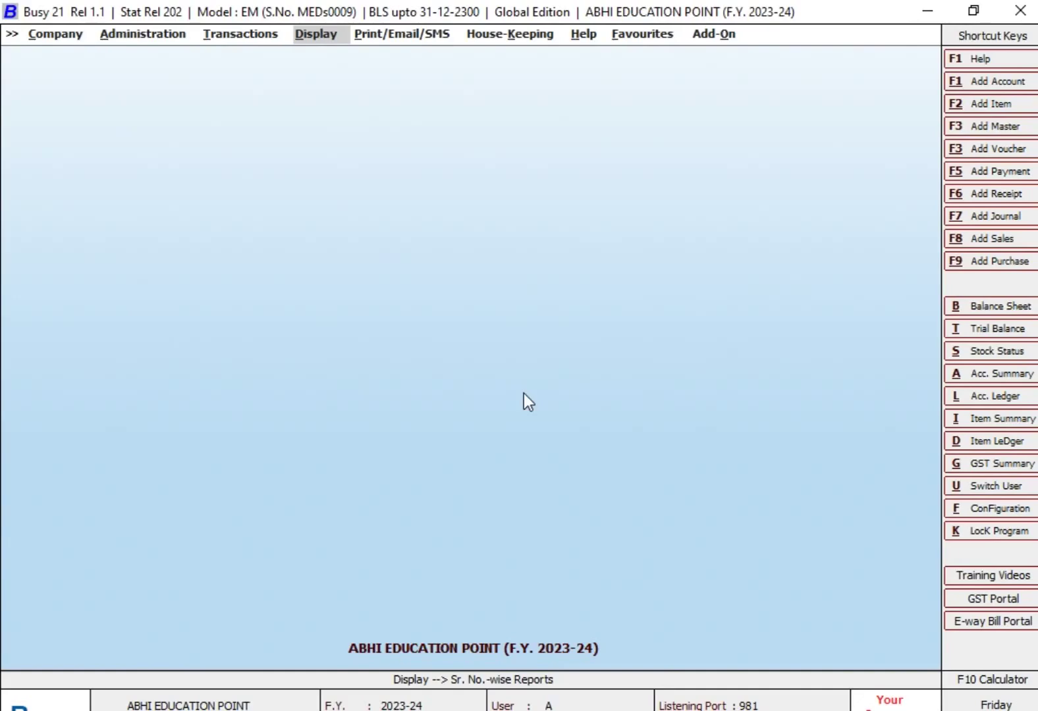
# Open the Item Serial No. Stock report from the serial-number-wise reports
pyautogui.press('Return')
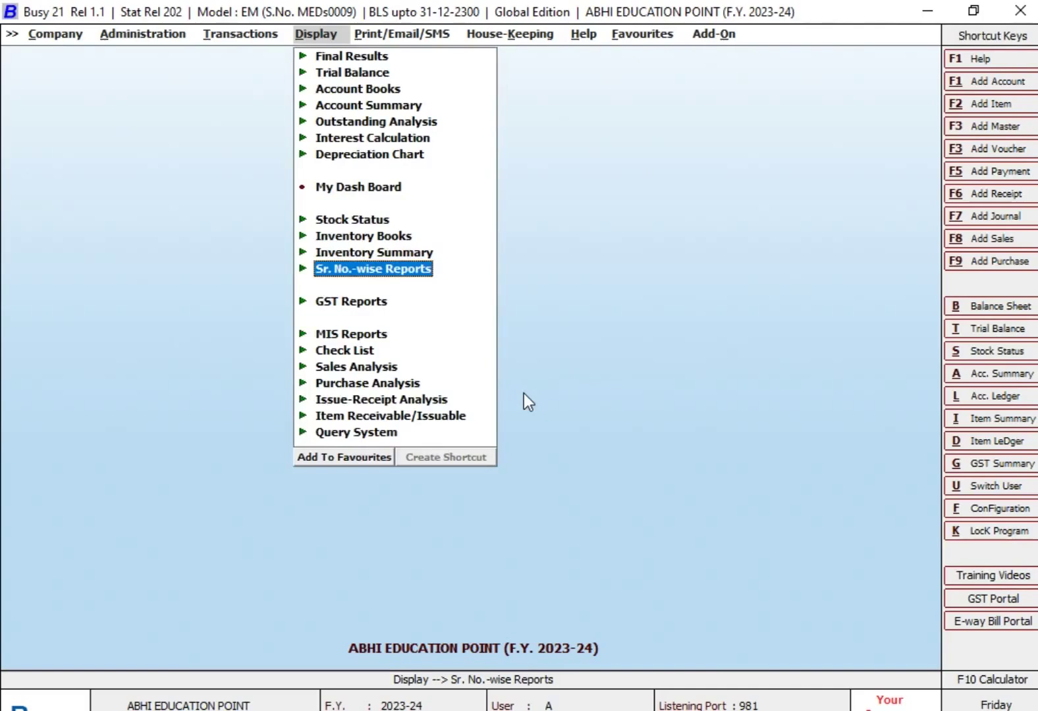
pyautogui.press('Return')
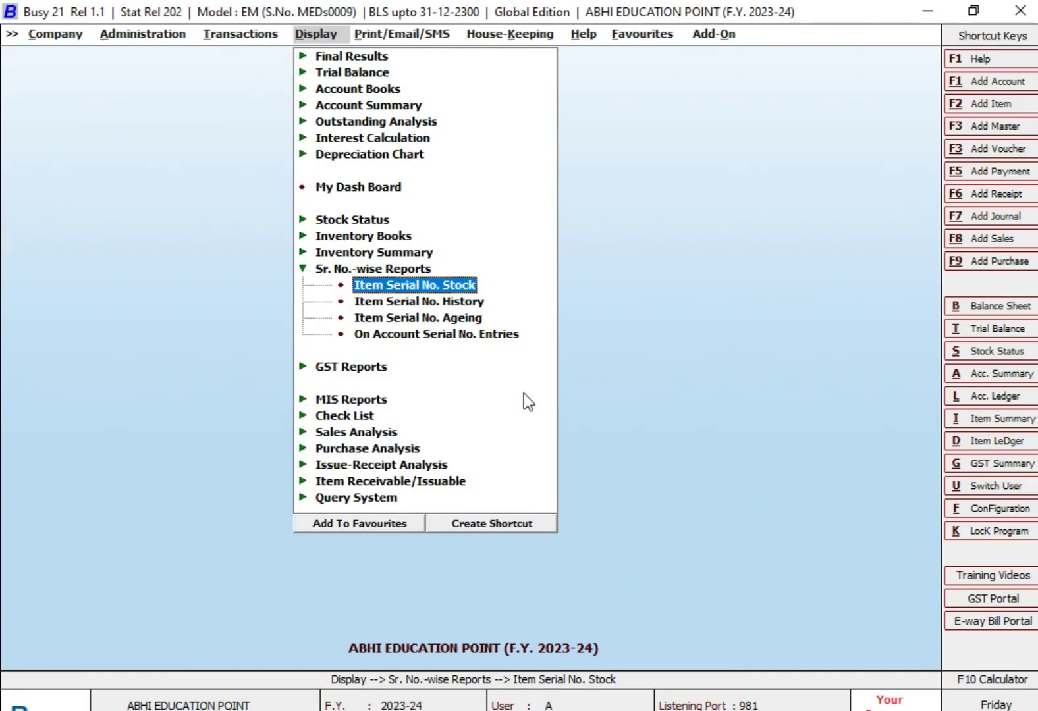
pyautogui.press('Return')
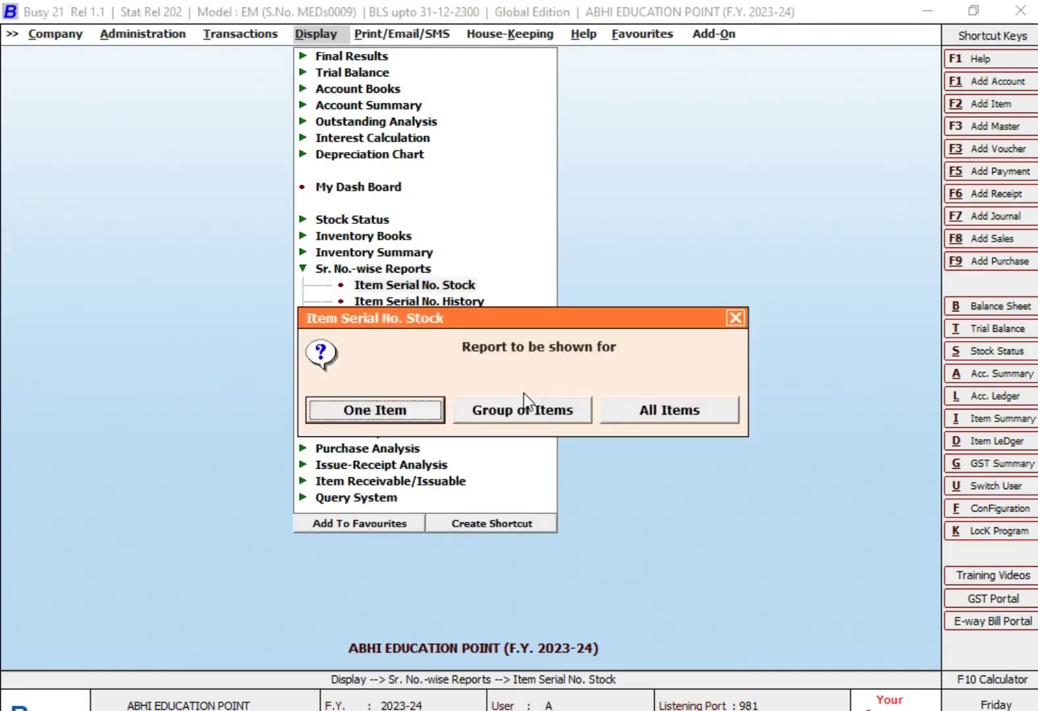
# Review the One Item, Group of Items and All Items scopes offered for the Item Serial No. Stock report
pyautogui.press('Right')
pyautogui.press('Right')
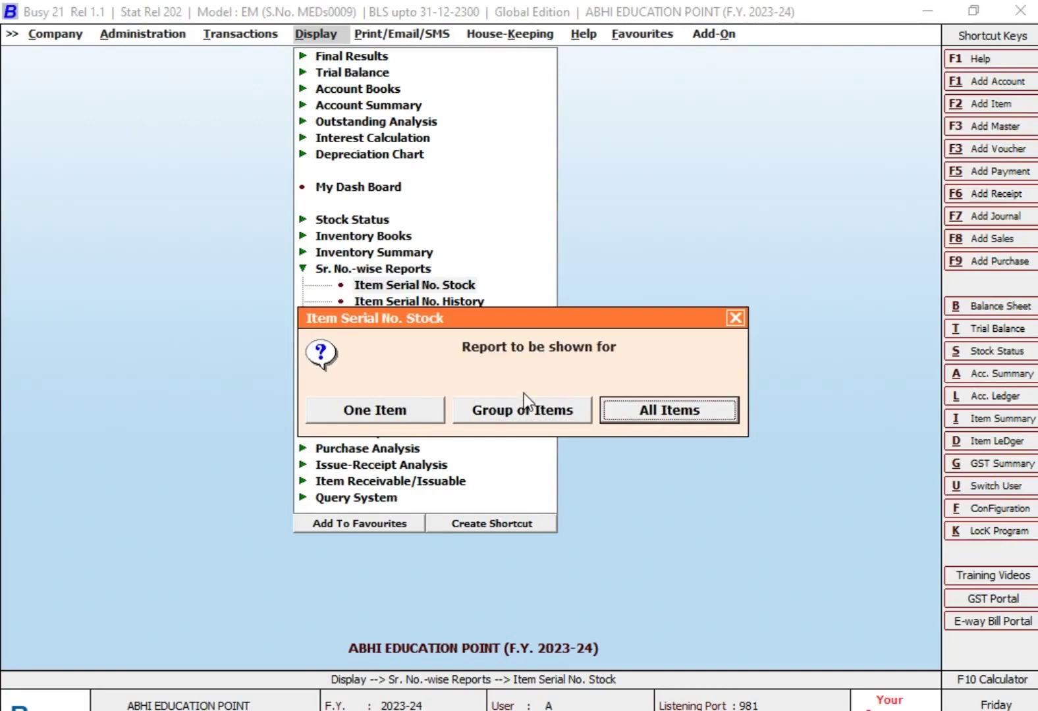
pyautogui.press('Left')
pyautogui.press('Left')
pyautogui.press('Left')
pyautogui.press('Left')
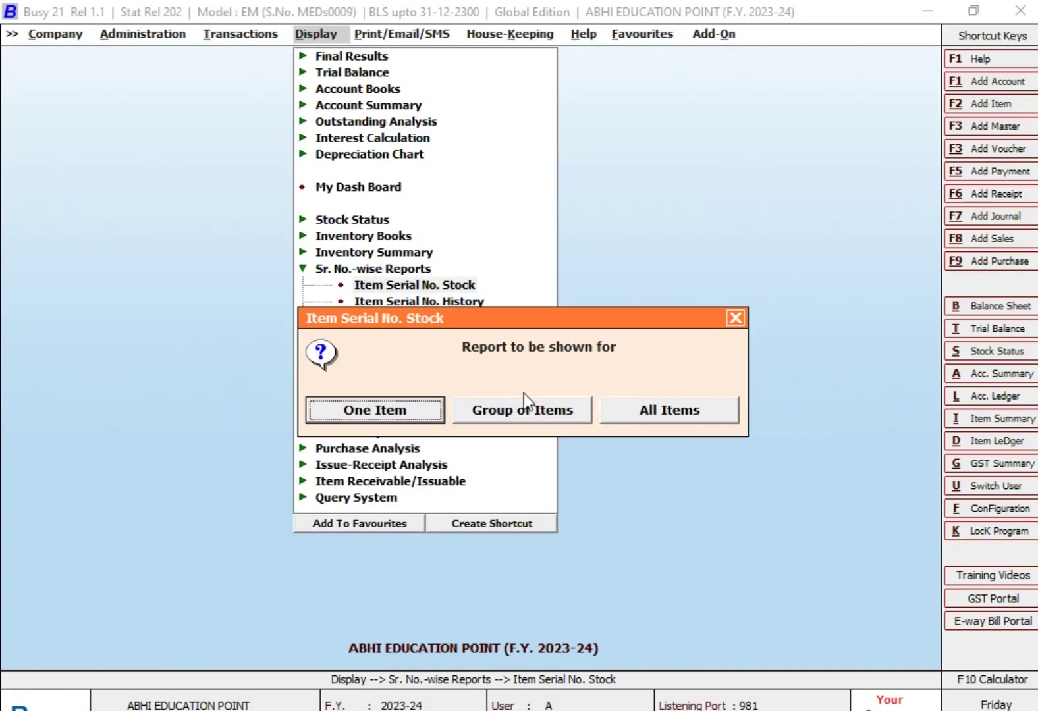
pyautogui.press('Right')
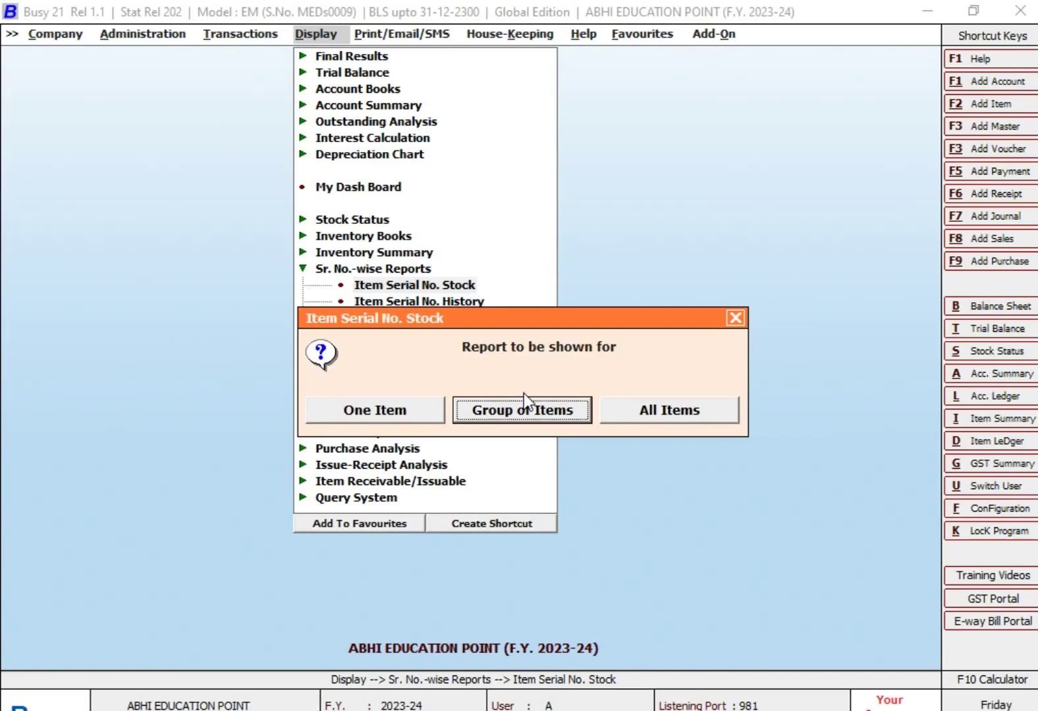
pyautogui.press('Right')
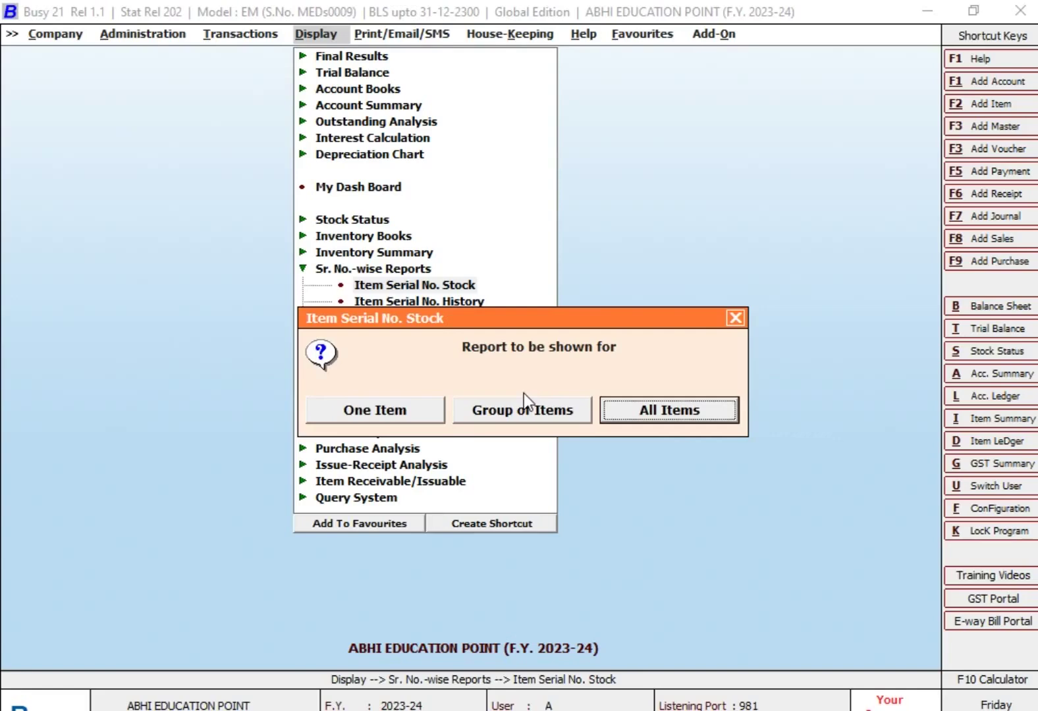
pyautogui.press('Left')
pyautogui.press('Left')
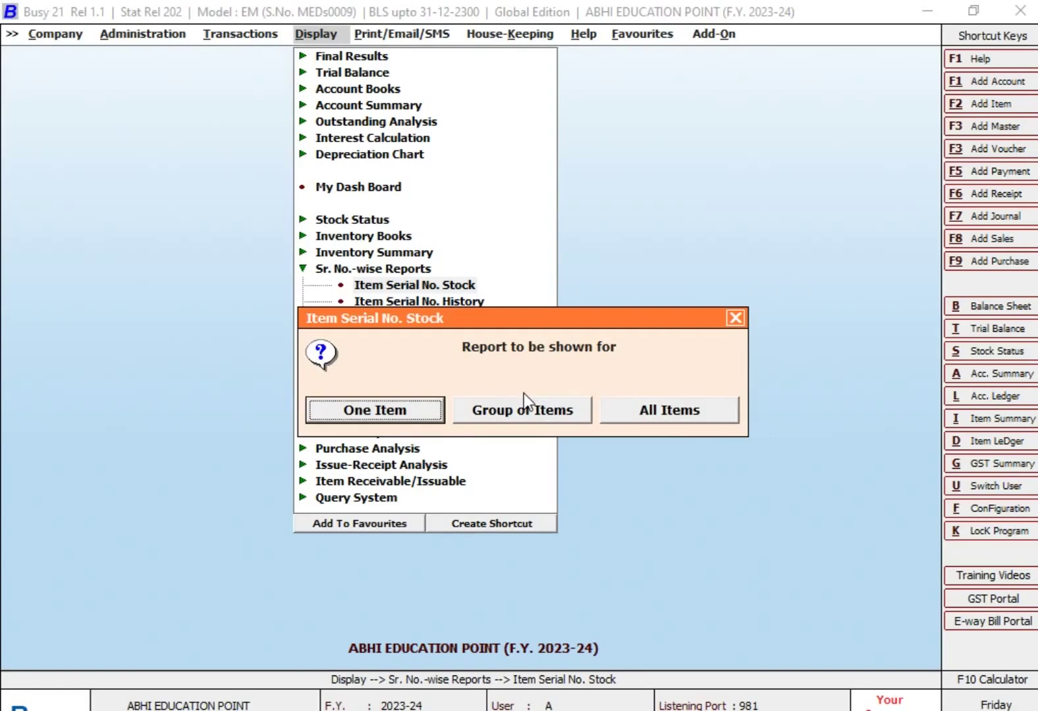
# Run the one-item serial number stock report for samsung Tv 32 Inch as on 31-12-2023 with serial number values shown
pyautogui.press('Return')
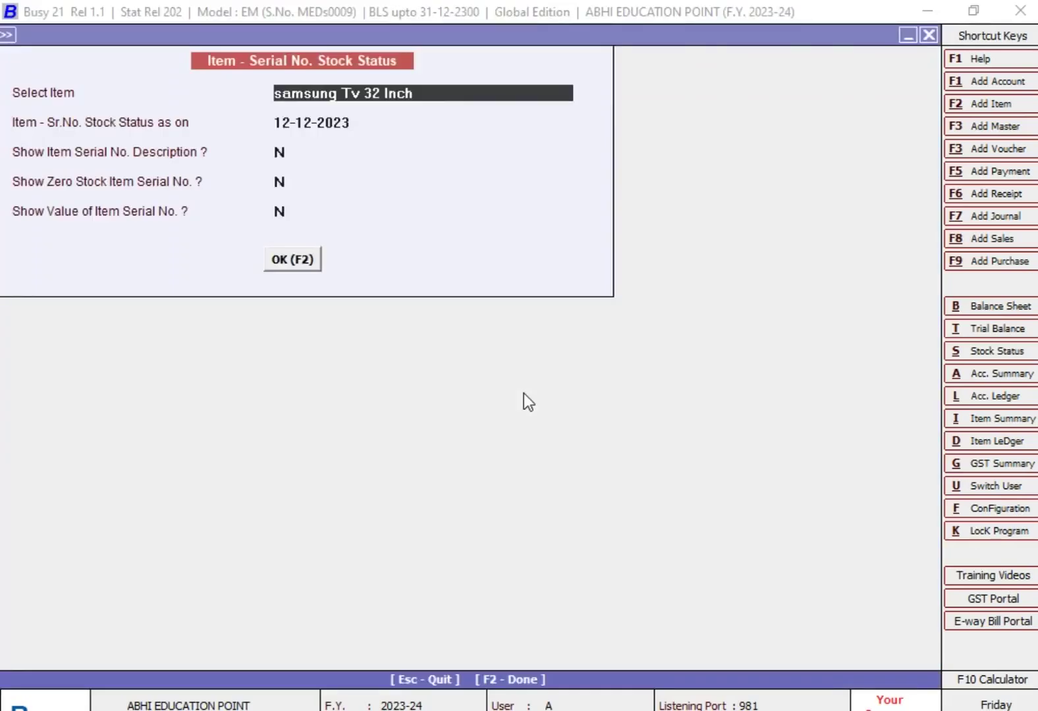
pyautogui.write('SA')
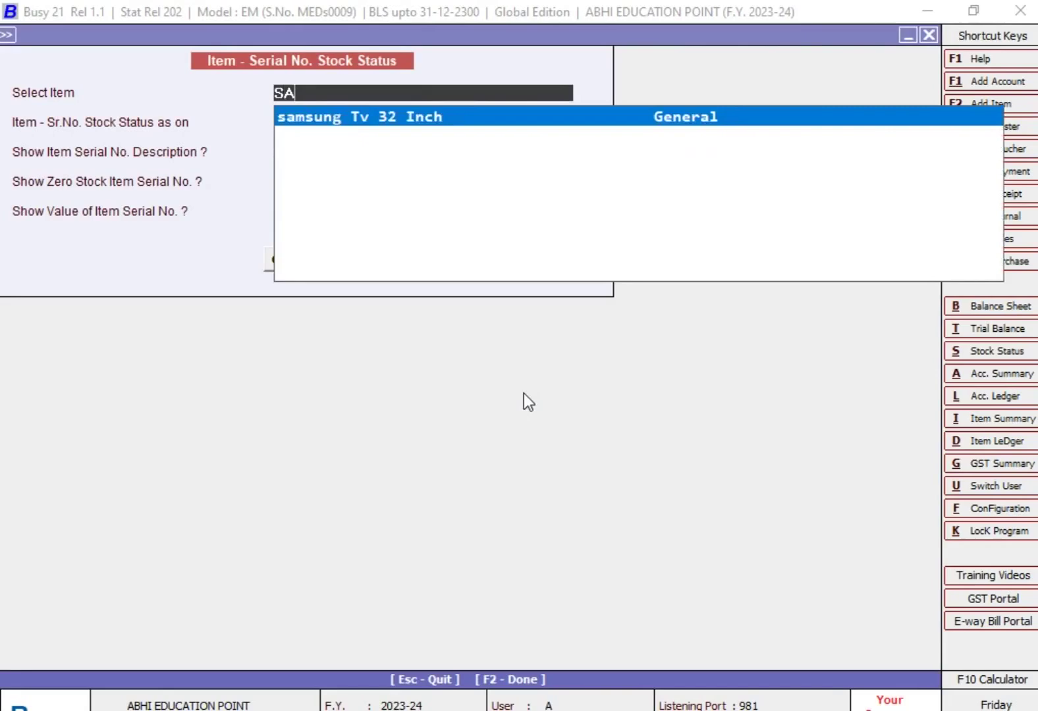
pyautogui.press('Return')
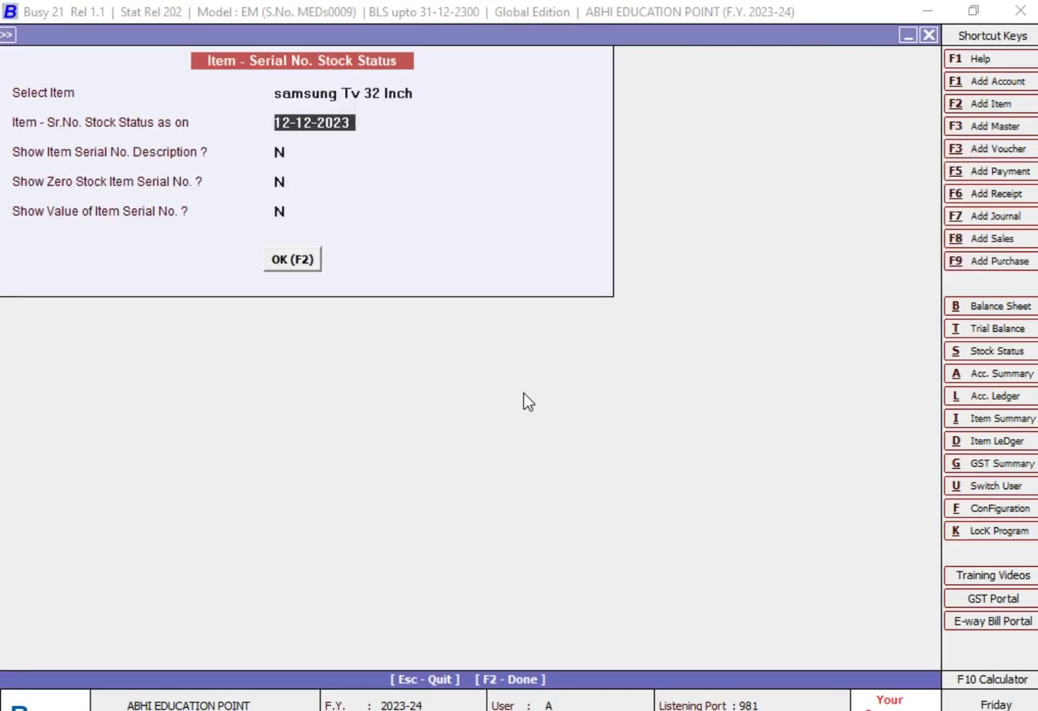
pyautogui.write('31-12')
pyautogui.press('Return')
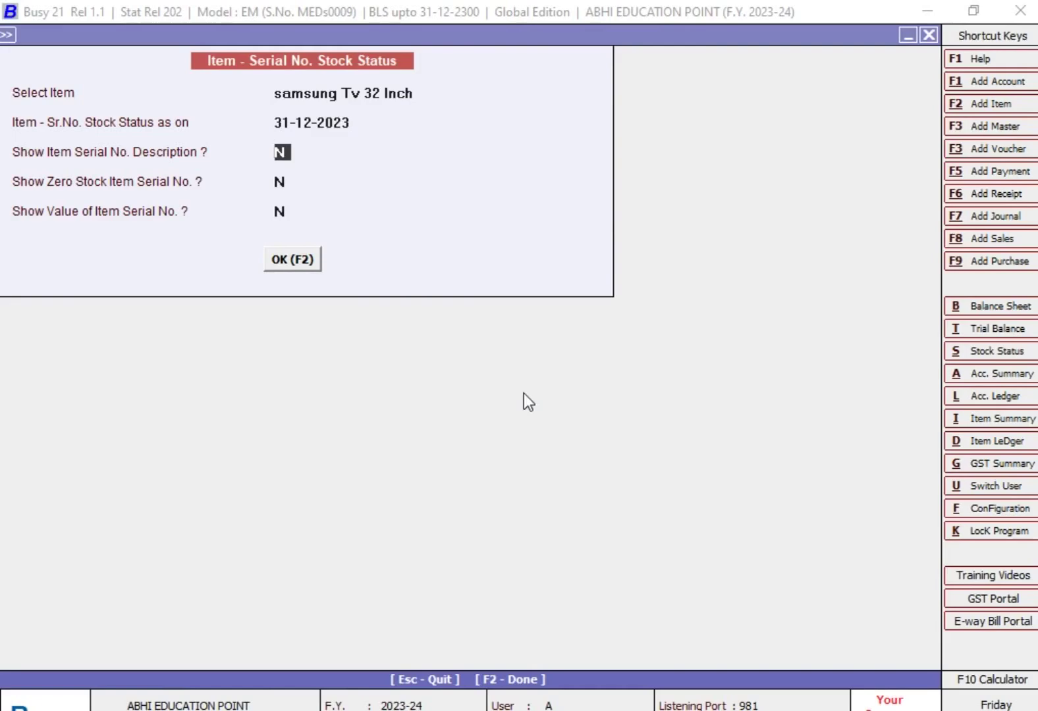
pyautogui.press('Return')
pyautogui.press('Return')
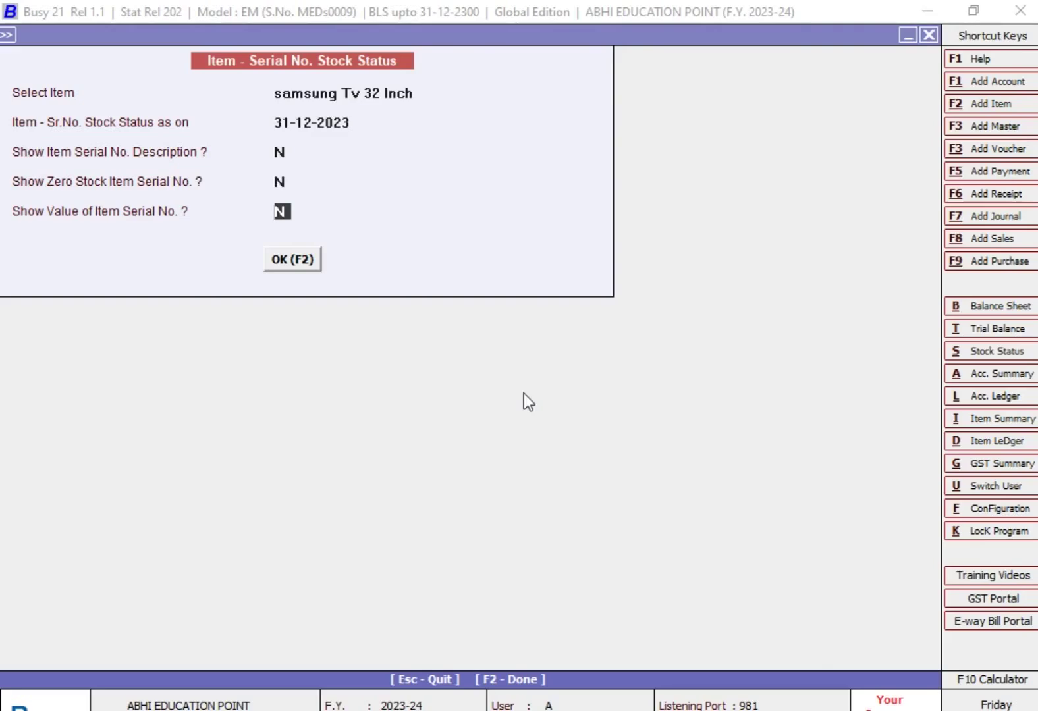
pyautogui.write('Y')
pyautogui.press('Return')
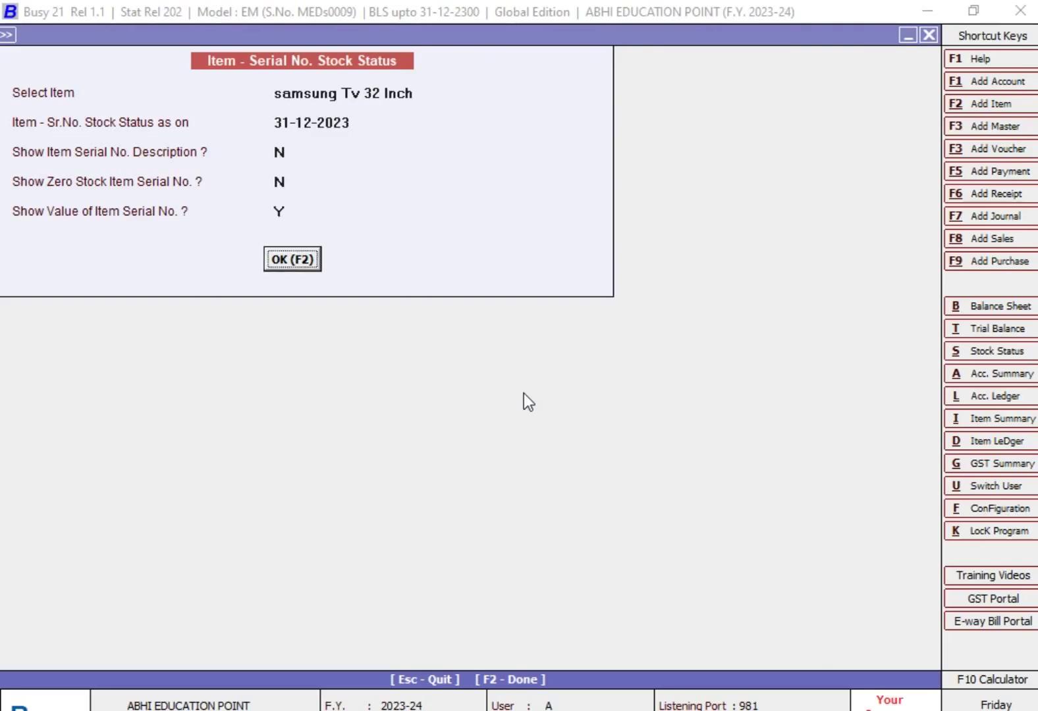
pyautogui.press('Return')
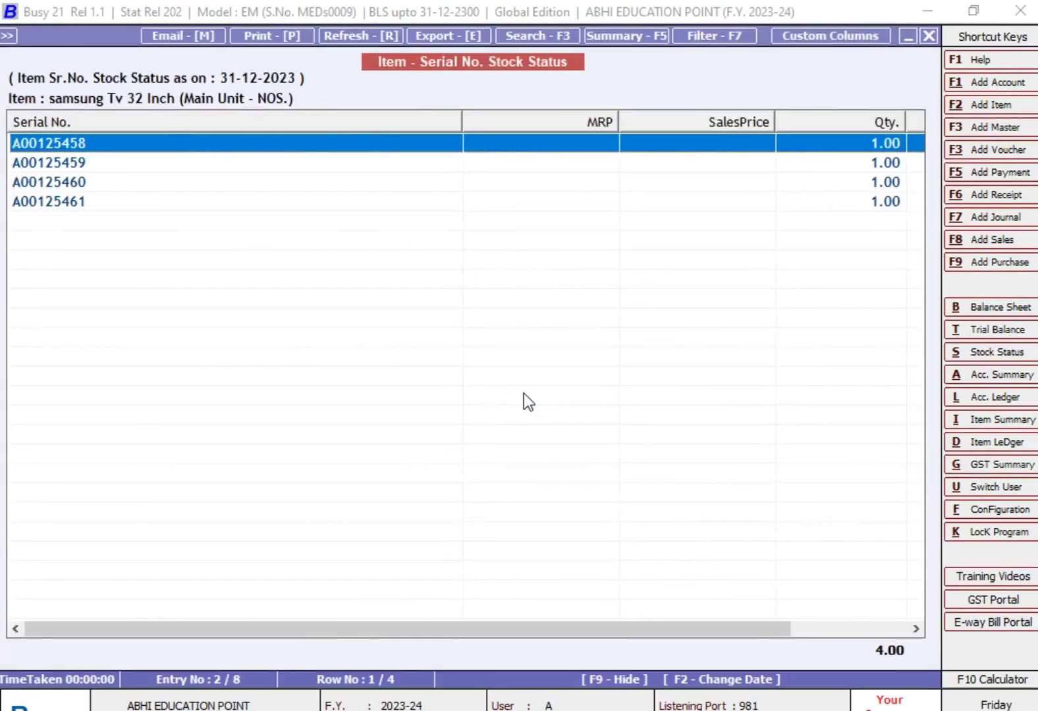
# Examine the serial numbers listed in stock for the samsung Tv 32 Inch
pyautogui.press('Down')
pyautogui.press('Down')
pyautogui.press('Down')
pyautogui.press('Up')
pyautogui.press('Up')
pyautogui.press('Up')
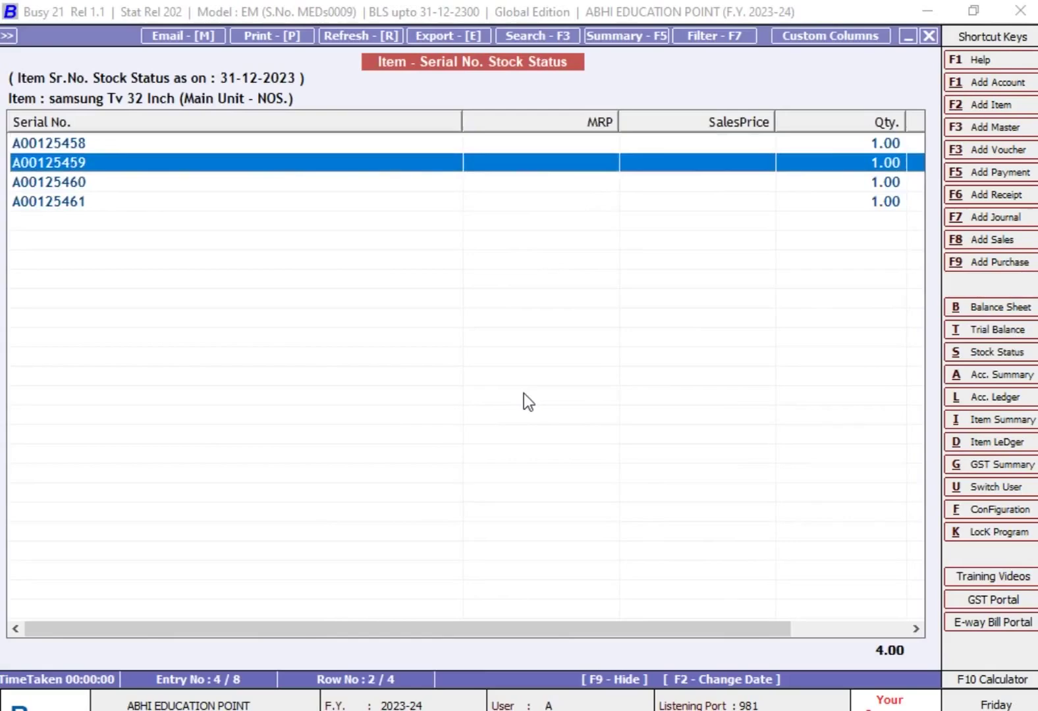
pyautogui.press('Down')
pyautogui.press('Down')
pyautogui.press('Down')
pyautogui.press('Up')
pyautogui.press('Up')
pyautogui.press('Up')
# Examine the quantity and value of each serial number in the stock report, and close the report
pyautogui.press('Right')
pyautogui.press('Right')
pyautogui.press('Right')
pyautogui.press('Right')
pyautogui.press('Right')
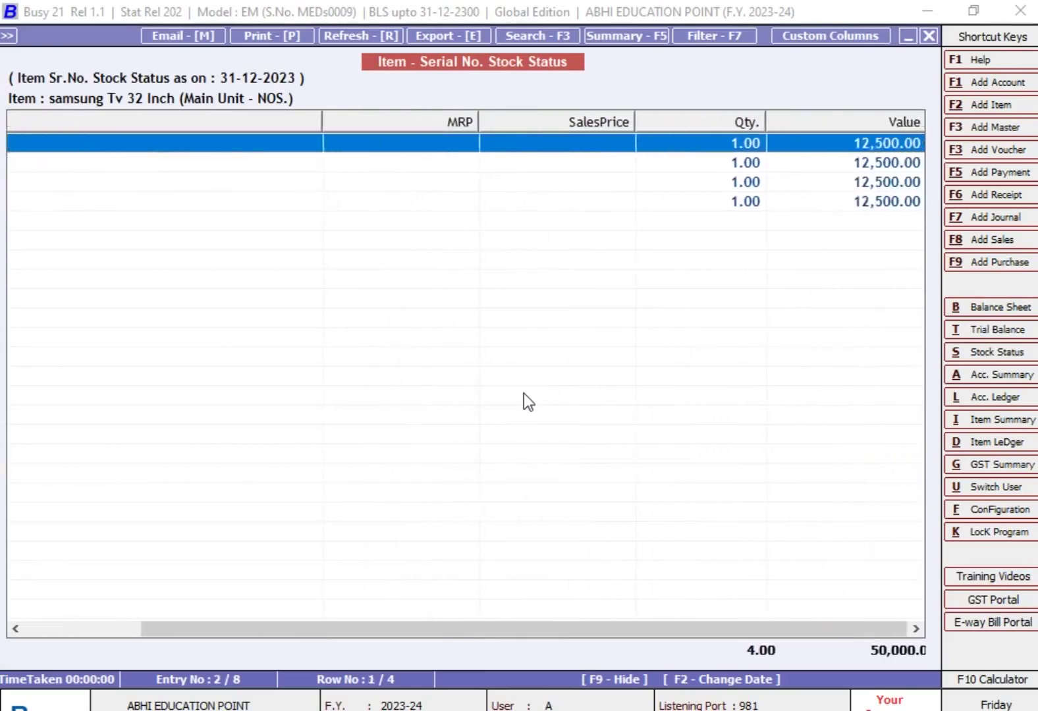
pyautogui.press('Down')
pyautogui.press('Down')
pyautogui.press('Down')
pyautogui.press('Up')
pyautogui.press('Up')
pyautogui.press('Up')
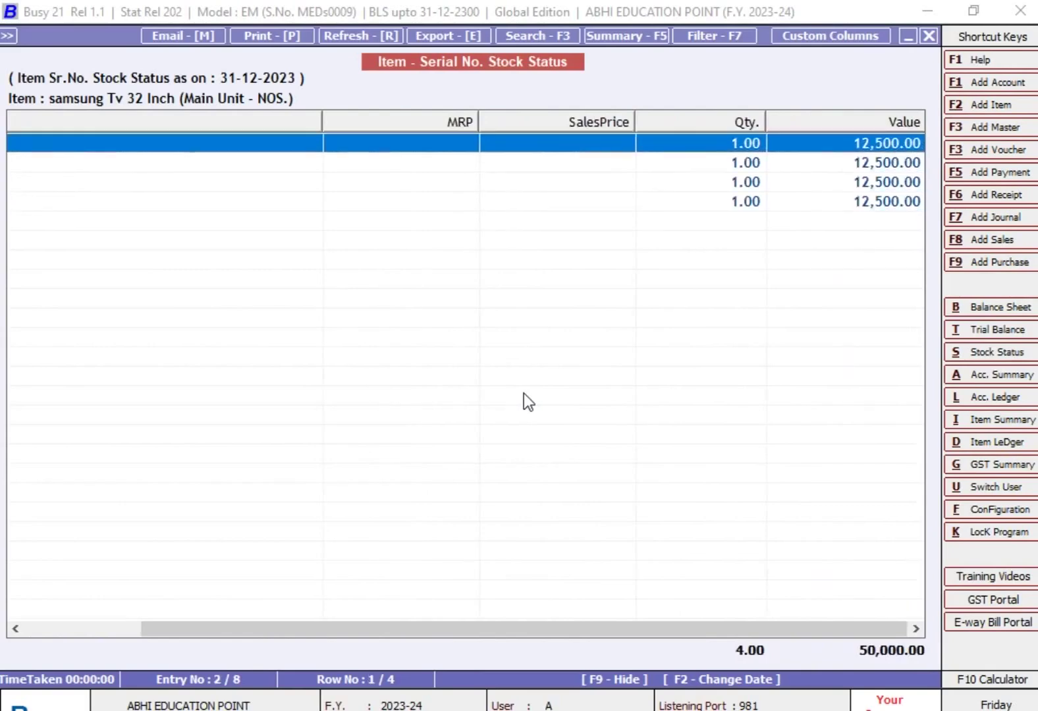
pyautogui.press('Left')
pyautogui.press('Left')
pyautogui.press('Left')
pyautogui.press('Left')
pyautogui.press('Left')
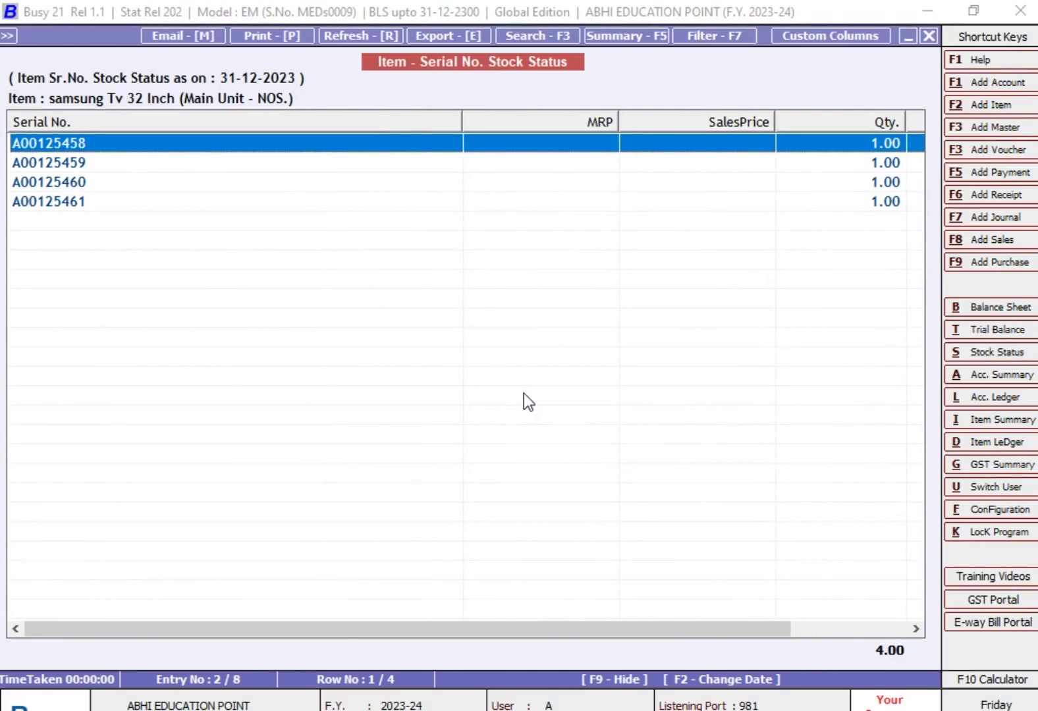
pyautogui.press('Escape')
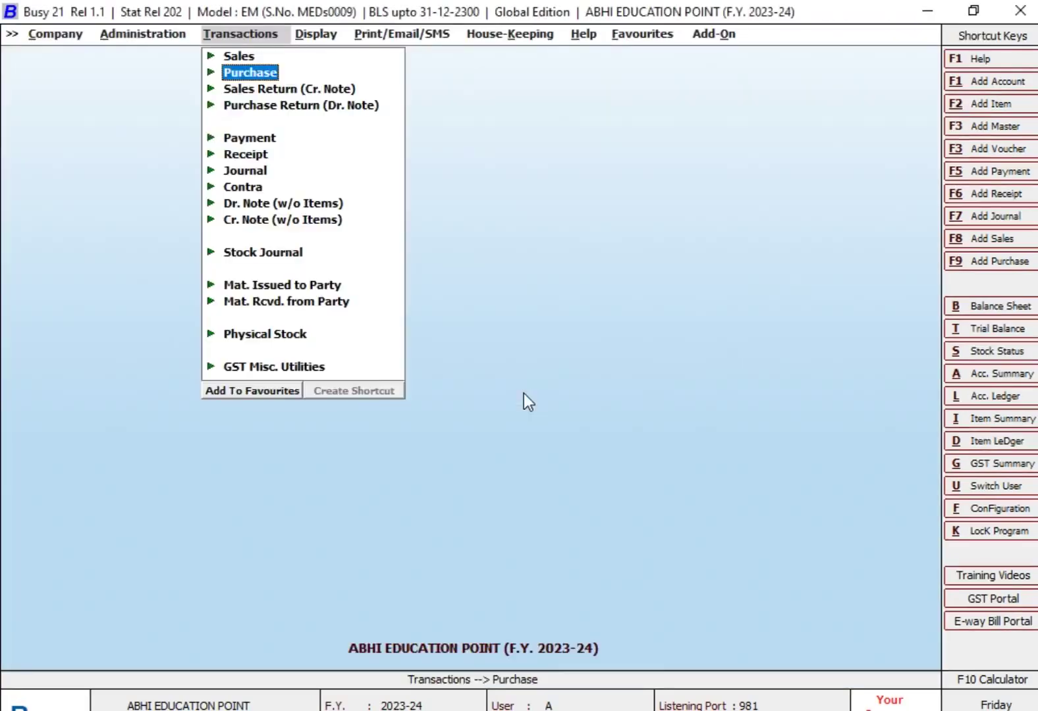
# Start a new sales voucher dated 20-12-2023 with voucher number A0058
pyautogui.press('Up')
pyautogui.press('Return')
pyautogui.press('Return')
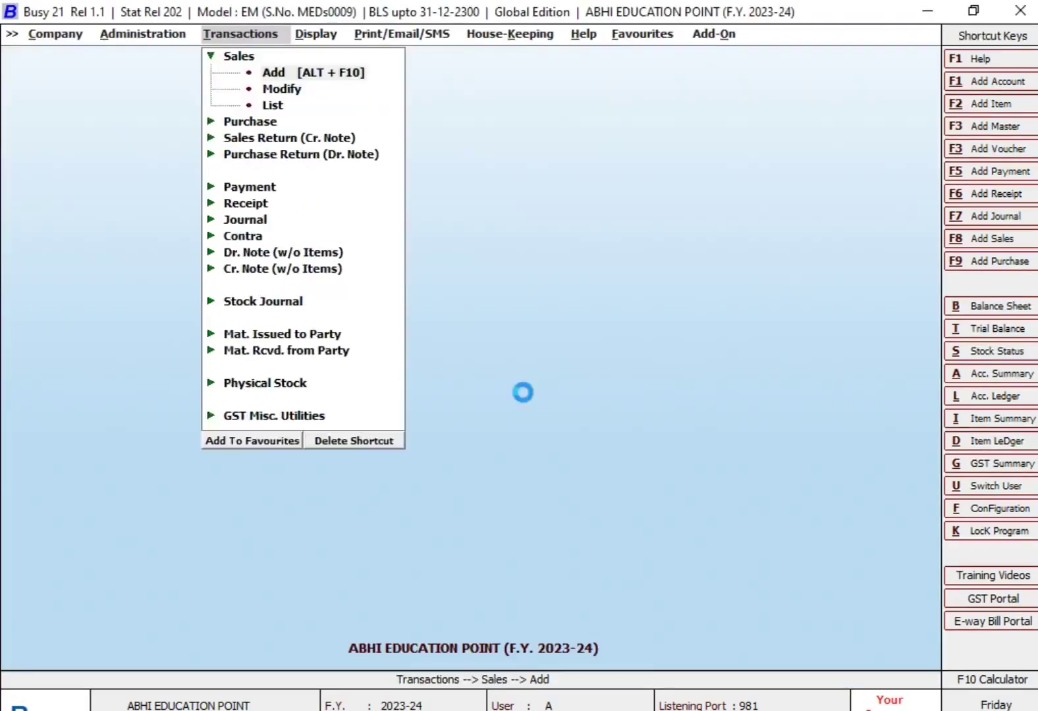
pyautogui.press('Return')
pyautogui.write('20-12')
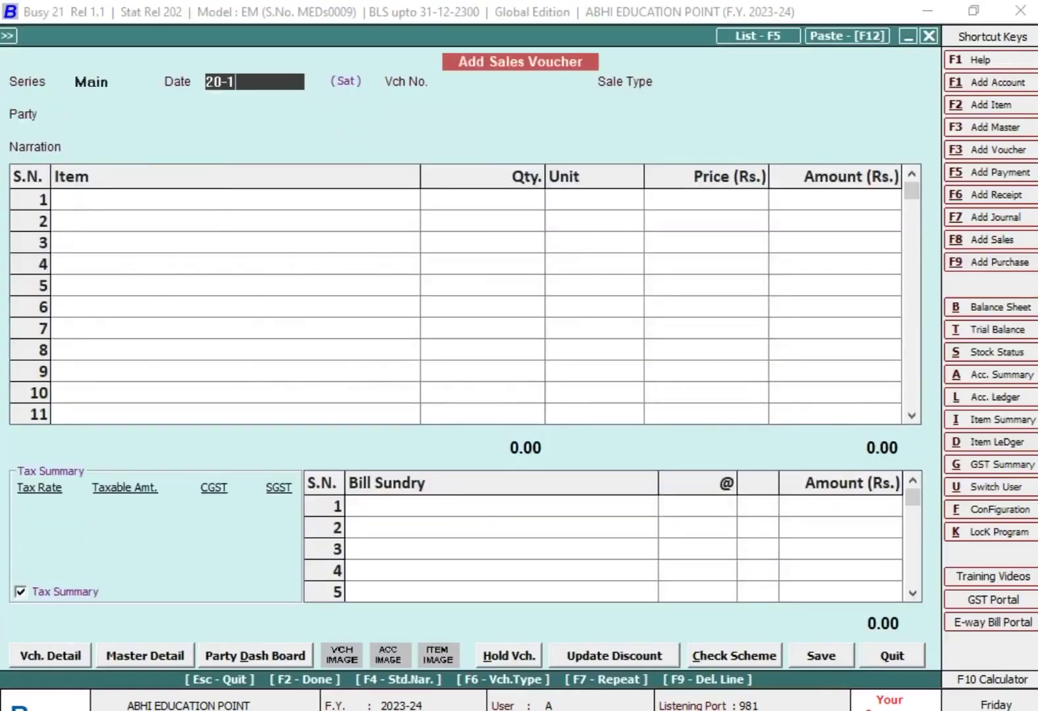
pyautogui.press('Return')
pyautogui.write('A0058')
pyautogui.press('Return')
# Set the sales voucher's sale type to L/GST-MultiRate
pyautogui.write('L')
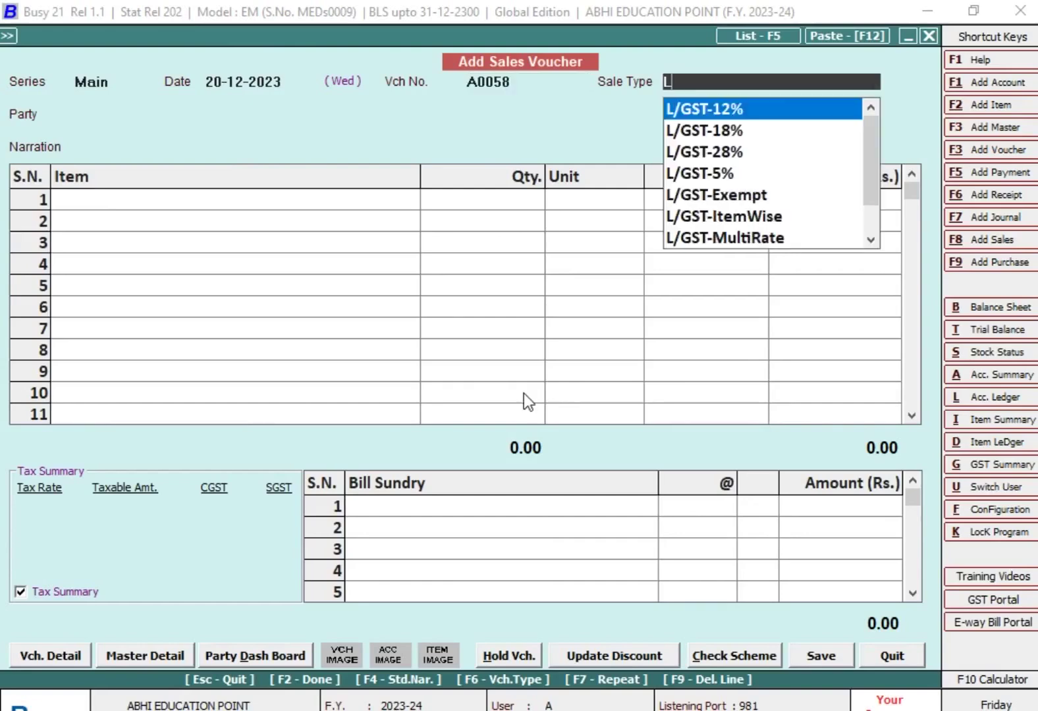
pyautogui.press('Down')
pyautogui.press('Down')
pyautogui.press('Down')
pyautogui.press('Down')
pyautogui.press('Down')
pyautogui.press('Down')
pyautogui.press('Return')
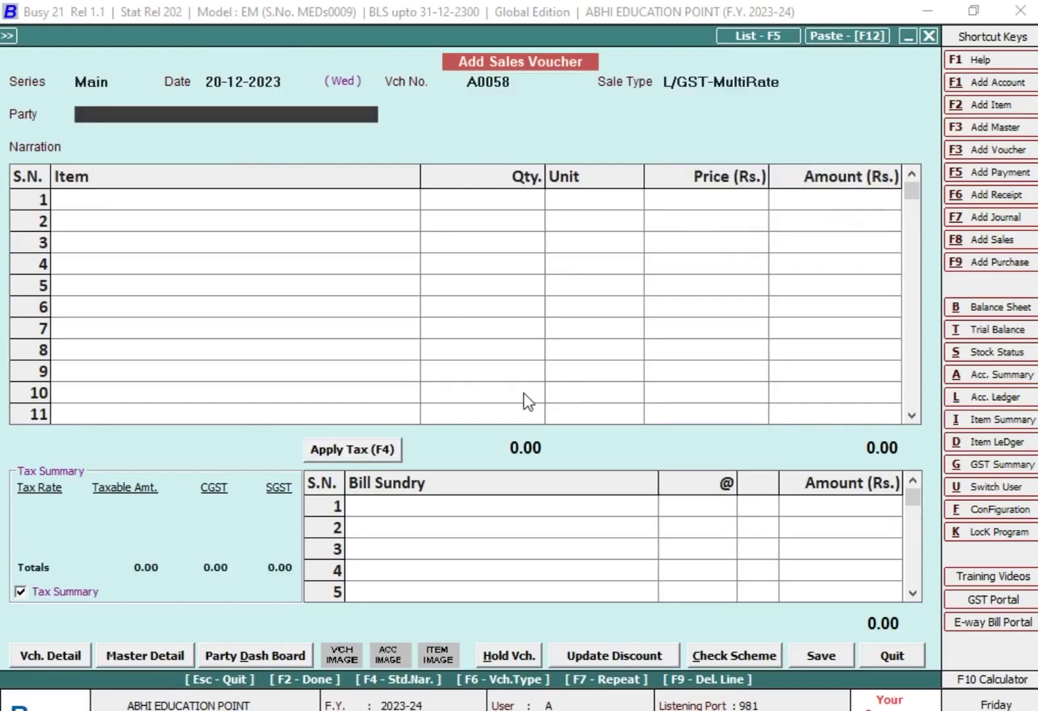
# Set the sales voucher's party to MR S (PURCHASE PARTY)
pyautogui.write('MR')
pyautogui.press('Down')
pyautogui.press('Down')
pyautogui.press('Down')
pyautogui.press('Down')
pyautogui.press('Down')
pyautogui.press('Return')
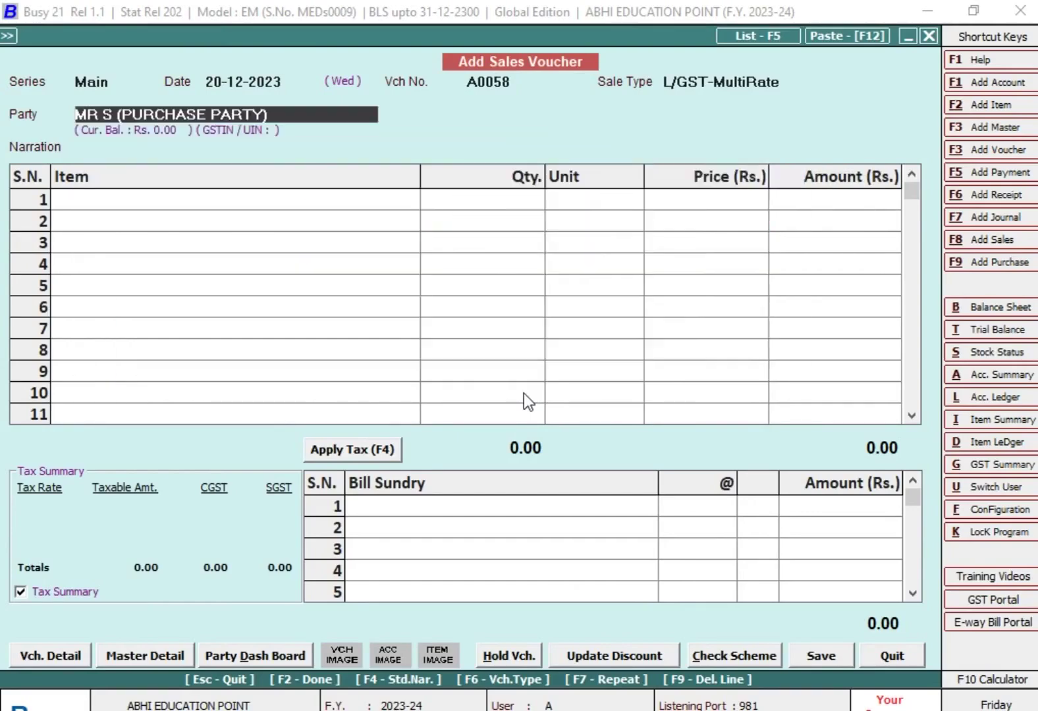
# Change the sales voucher's party to MR B (SALE PARTY)
pyautogui.write('MR')
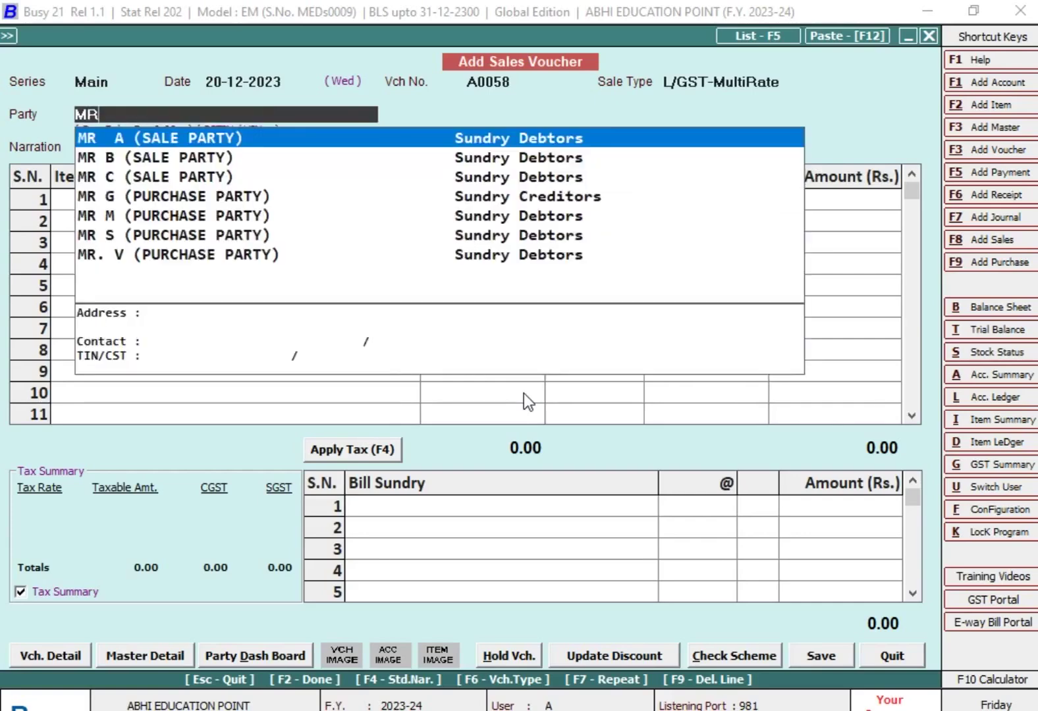
pyautogui.press('Down')
pyautogui.press('Return')
pyautogui.press('Return')
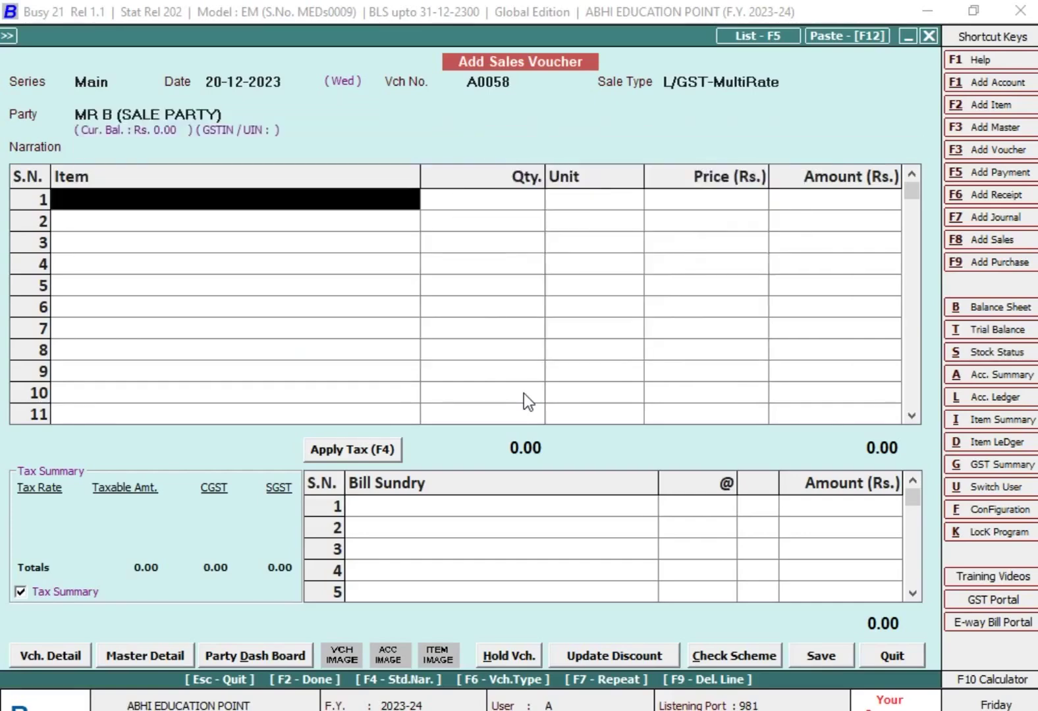
# Add samsung Tv 32 Inch as the voucher's first item with a quantity of 1
pyautogui.write('sA')
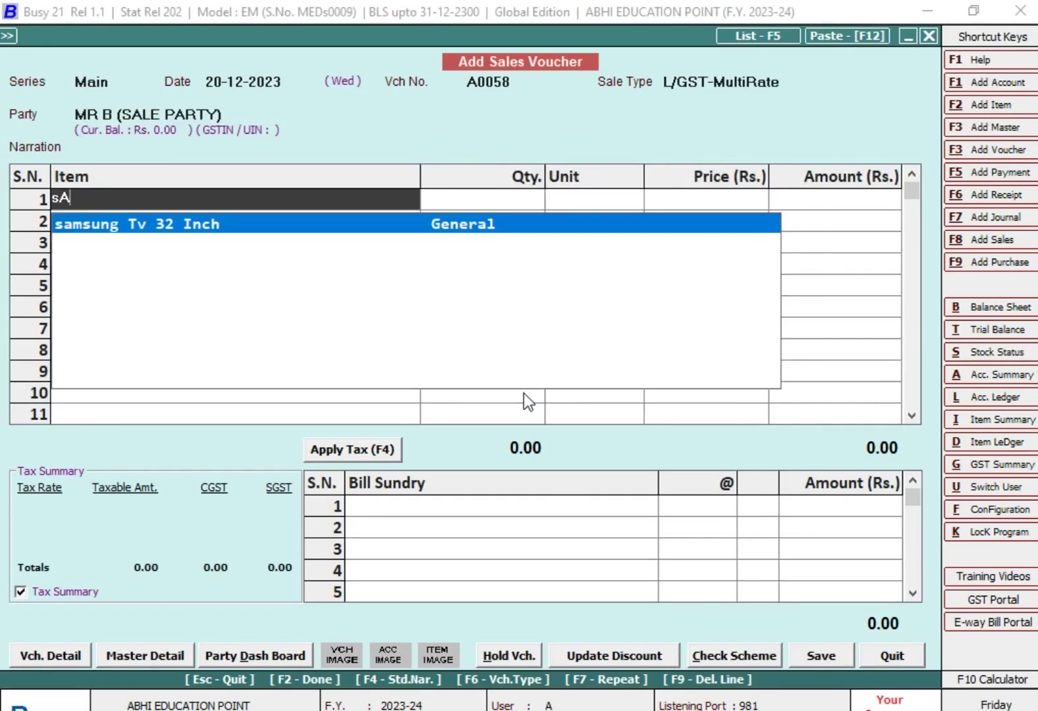
pyautogui.press('Return')
pyautogui.write('1')
pyautogui.press('Return')
pyautogui.press('Return')
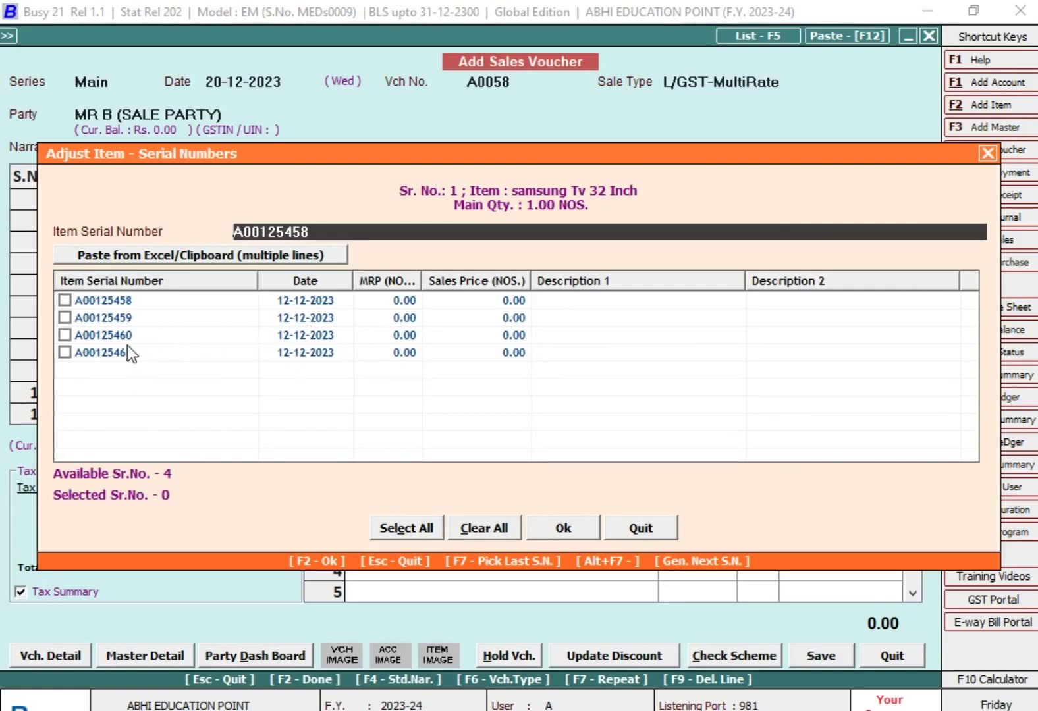
pyautogui.click(65, 334)
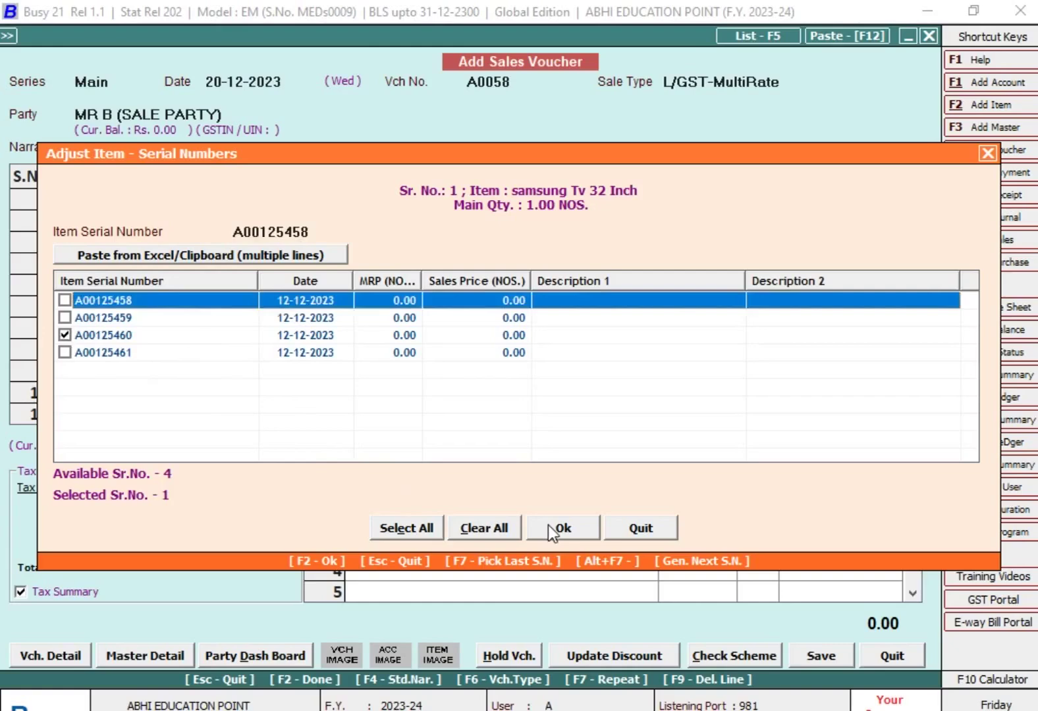
pyautogui.click(334, 232)
pyautogui.press('BackSpace')
pyautogui.press('BackSpace')
pyautogui.press('BackSpace')
pyautogui.press('BackSpace')
pyautogui.press('BackSpace')
pyautogui.press('BackSpace')
pyautogui.press('BackSpace')
pyautogui.press('BackSpace')
pyautogui.press('BackSpace')
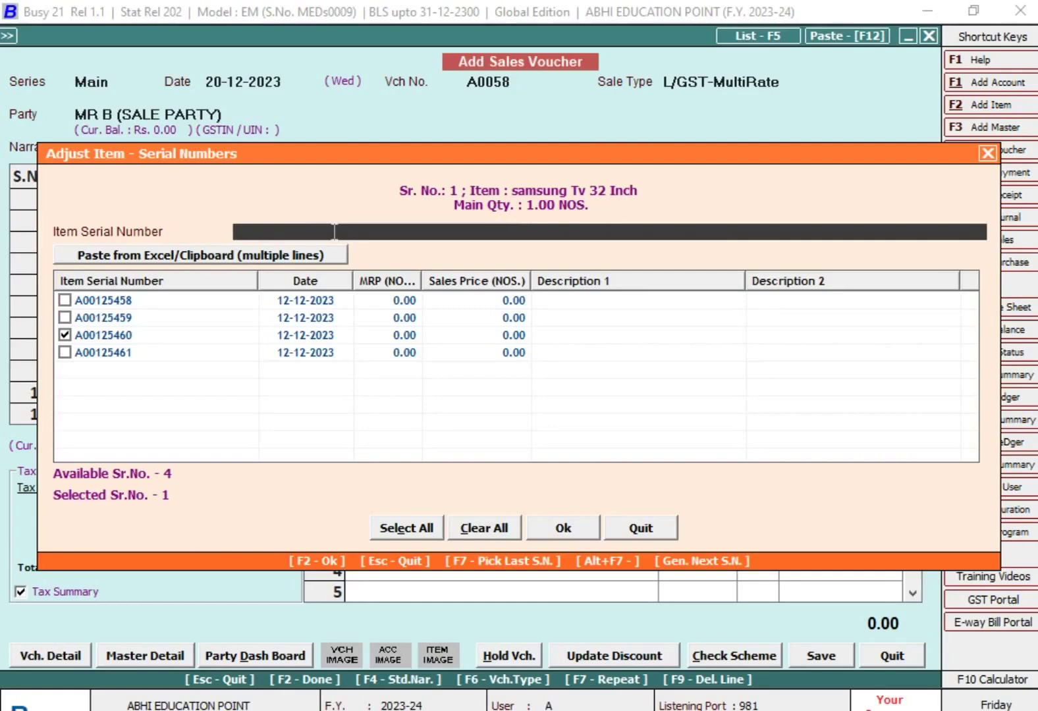
pyautogui.click(64, 335)
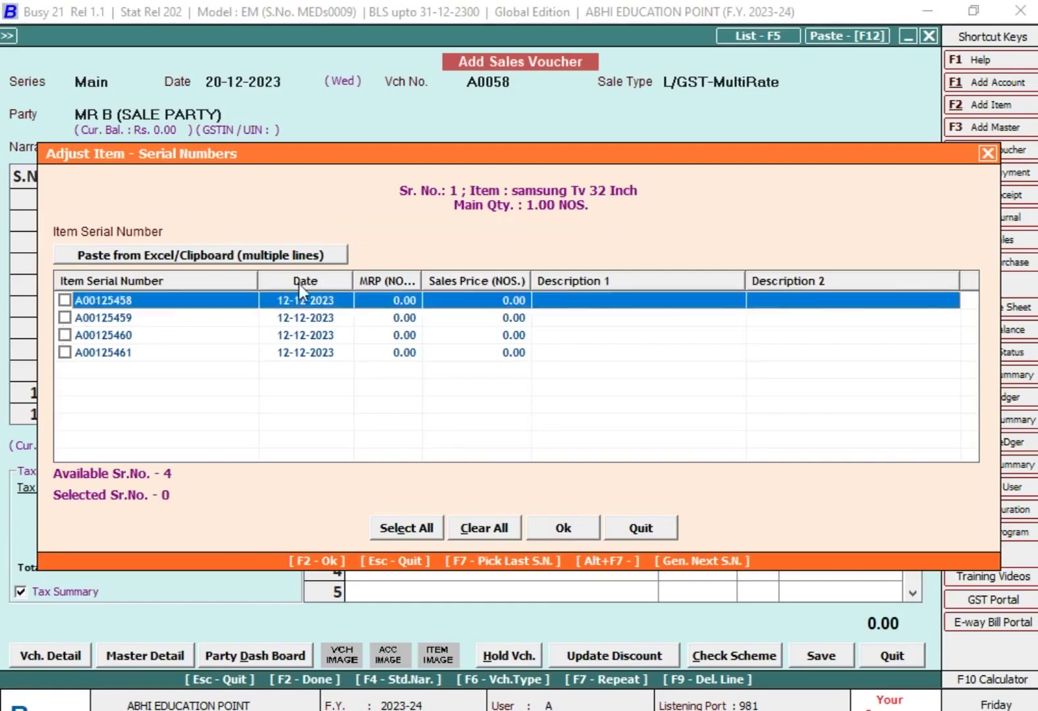
# Enter A00125460 as the item serial number to select it for the TV
pyautogui.click(254, 229)
pyautogui.write('A0012')
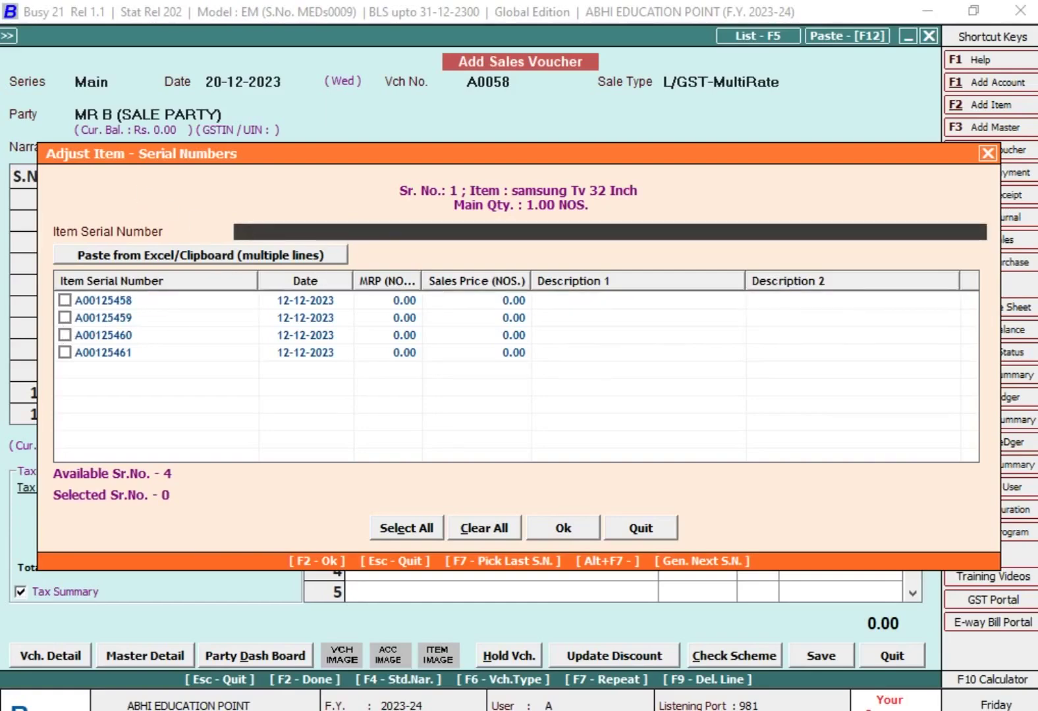
pyautogui.write('5460')
pyautogui.press('Return')
# Select only serial number A00125458 for the TV and accept the serial number adjustment
pyautogui.click(108, 349)
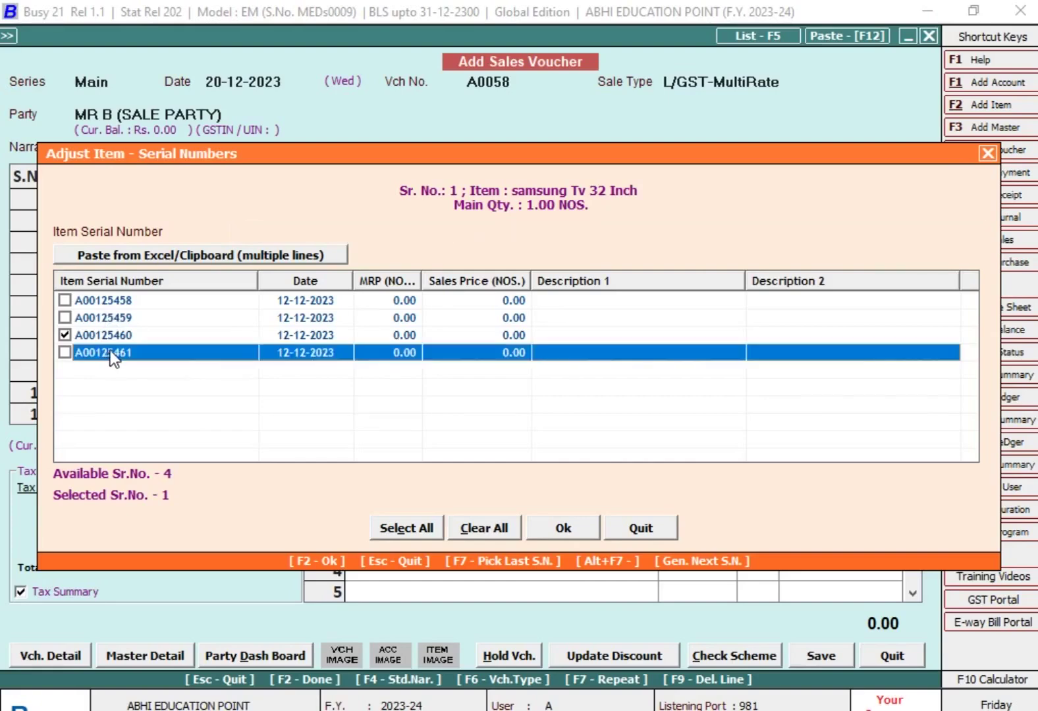
pyautogui.click(65, 354)
pyautogui.click(65, 301)
pyautogui.click(64, 337)
pyautogui.click(64, 353)
pyautogui.click(562, 528)
# Set the TV's price to 15,000 and add SGST and CGST at 9% each
pyautogui.write('15000')
pyautogui.press('Return')
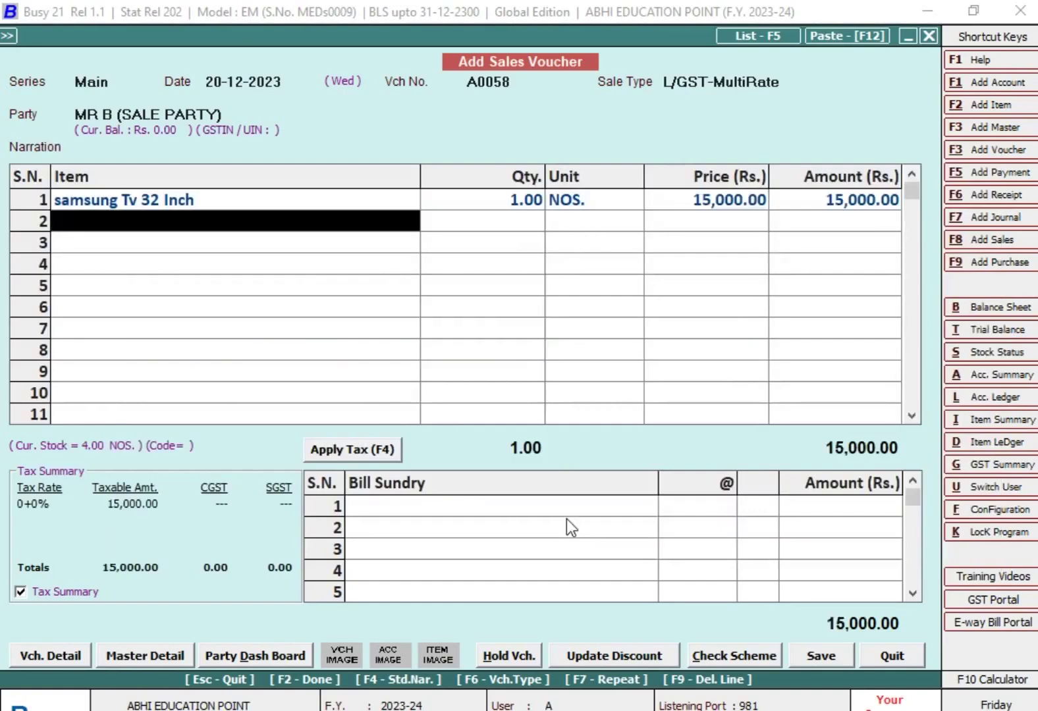
pyautogui.press('Return')
pyautogui.press('Return')
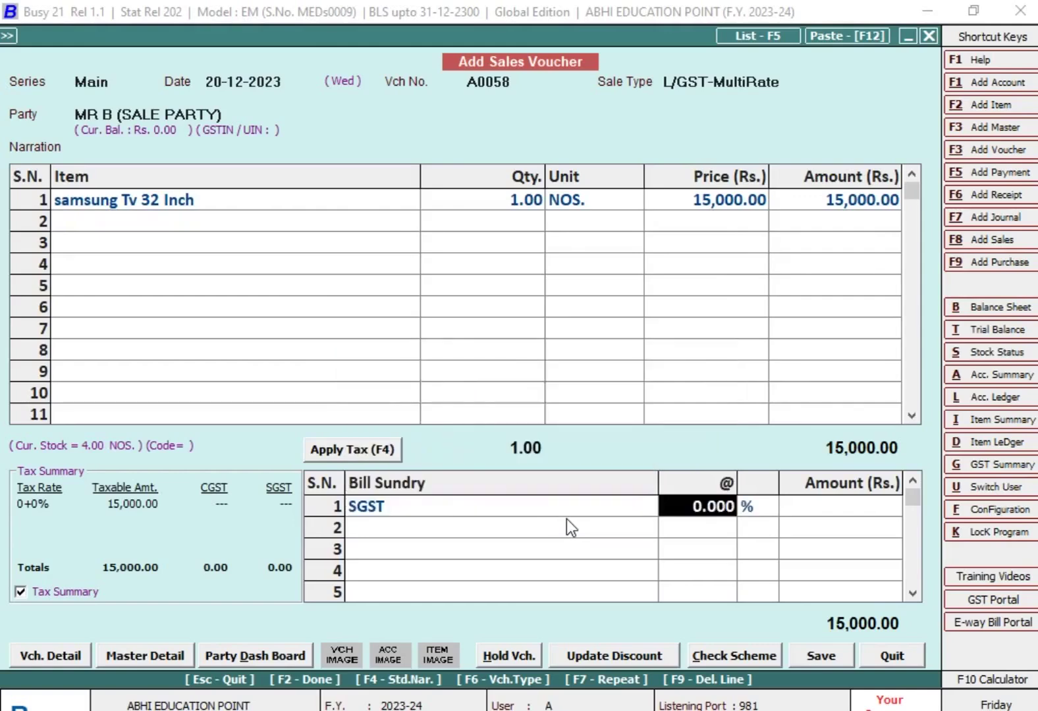
pyautogui.write('9')
pyautogui.press('Return')
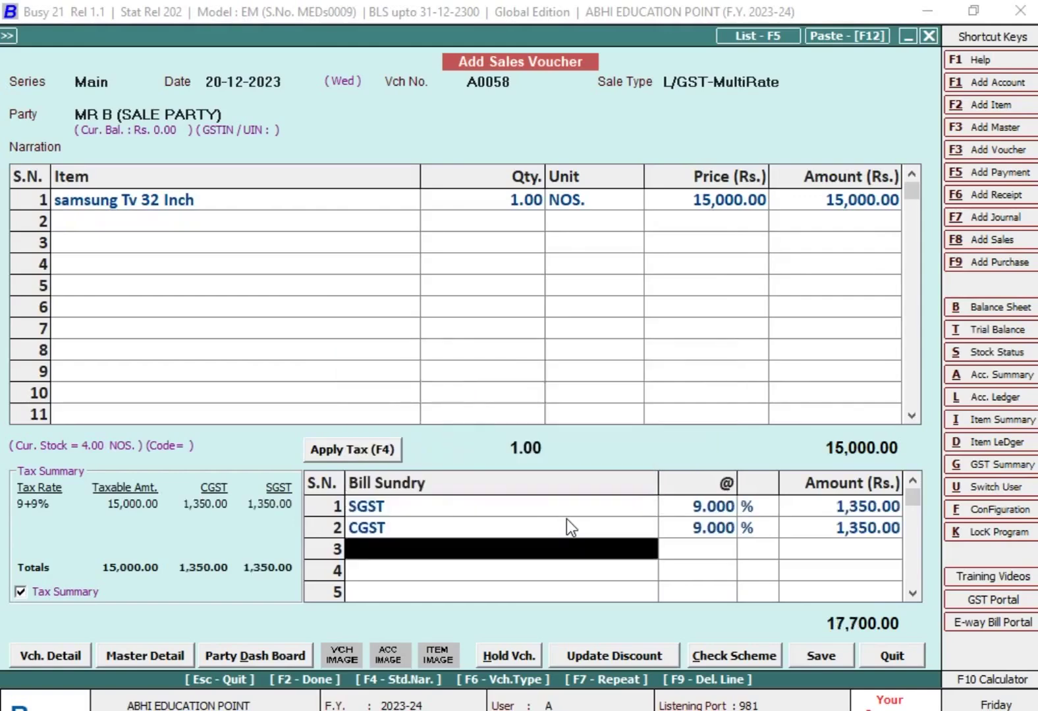
# Accept the new bill reference A0058, save the sales voucher without printing the invoice, and close voucher entry
pyautogui.press('Return')
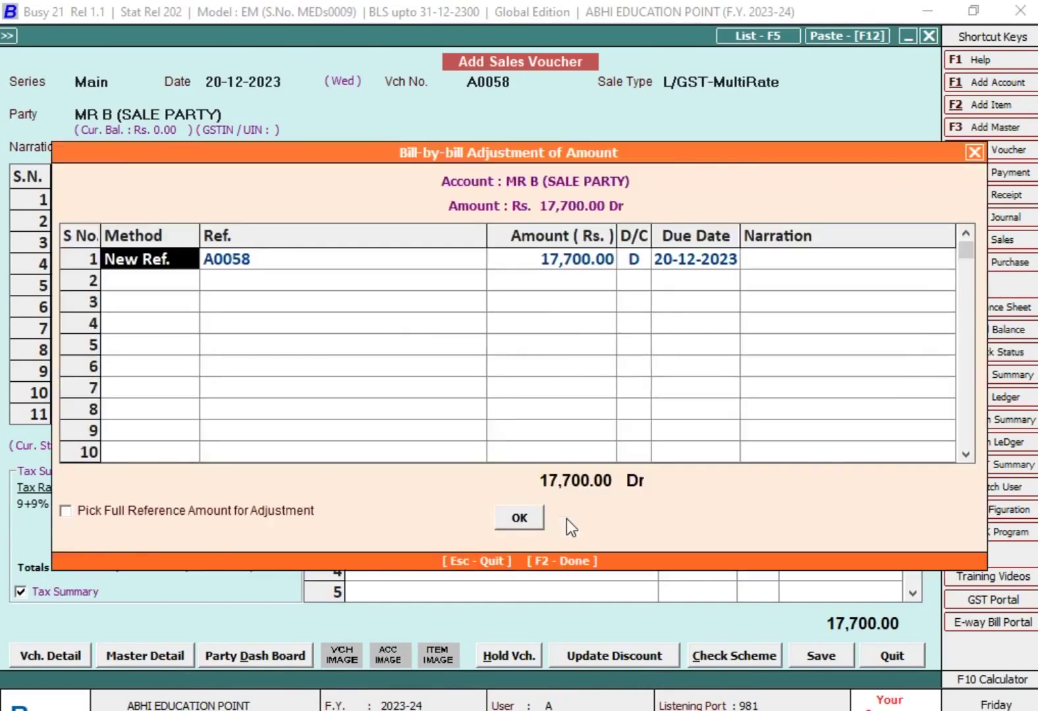
pyautogui.press('Return')
pyautogui.press('Return')
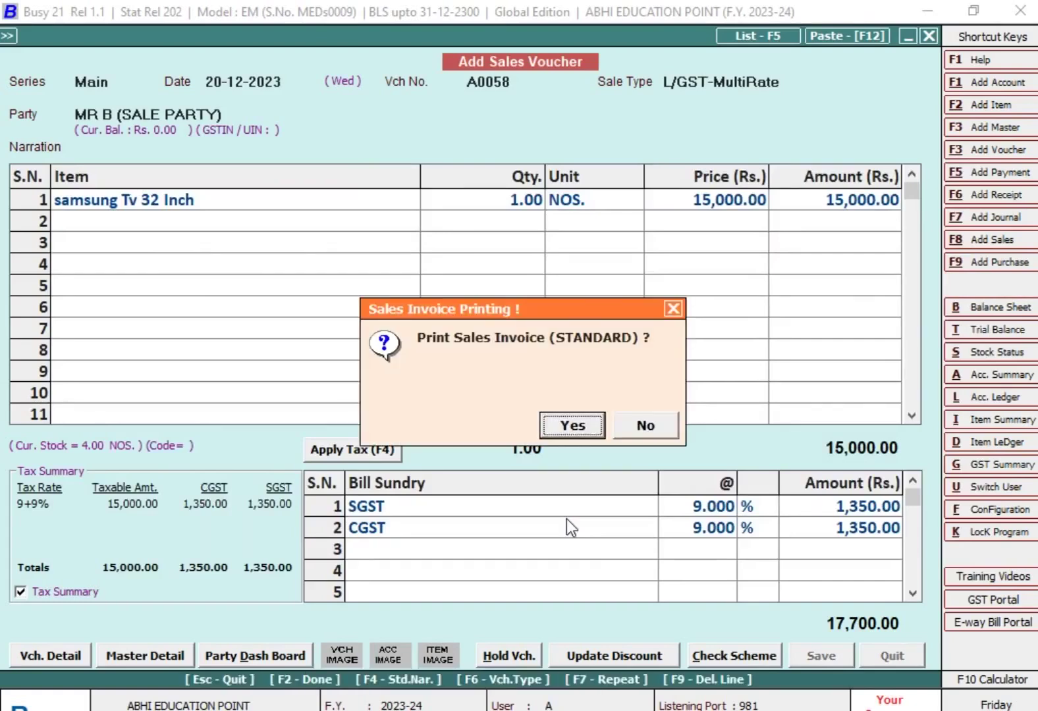
pyautogui.press('Escape')
pyautogui.press('Escape')
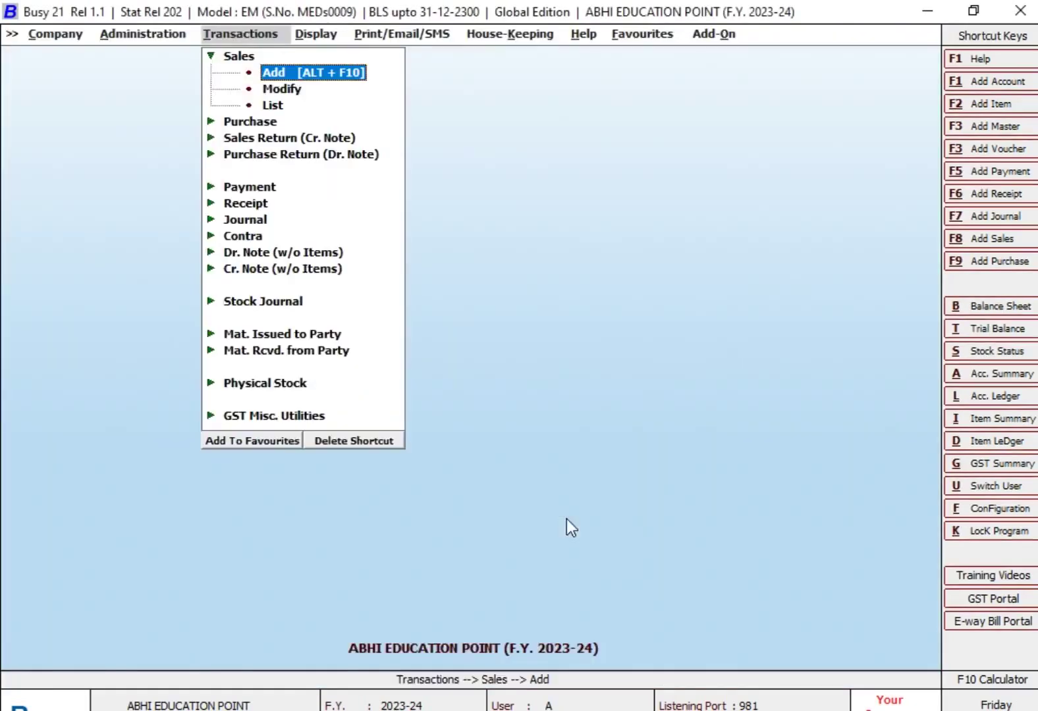
# Open the Item Serial No. Stock report for one item
pyautogui.press('Left')
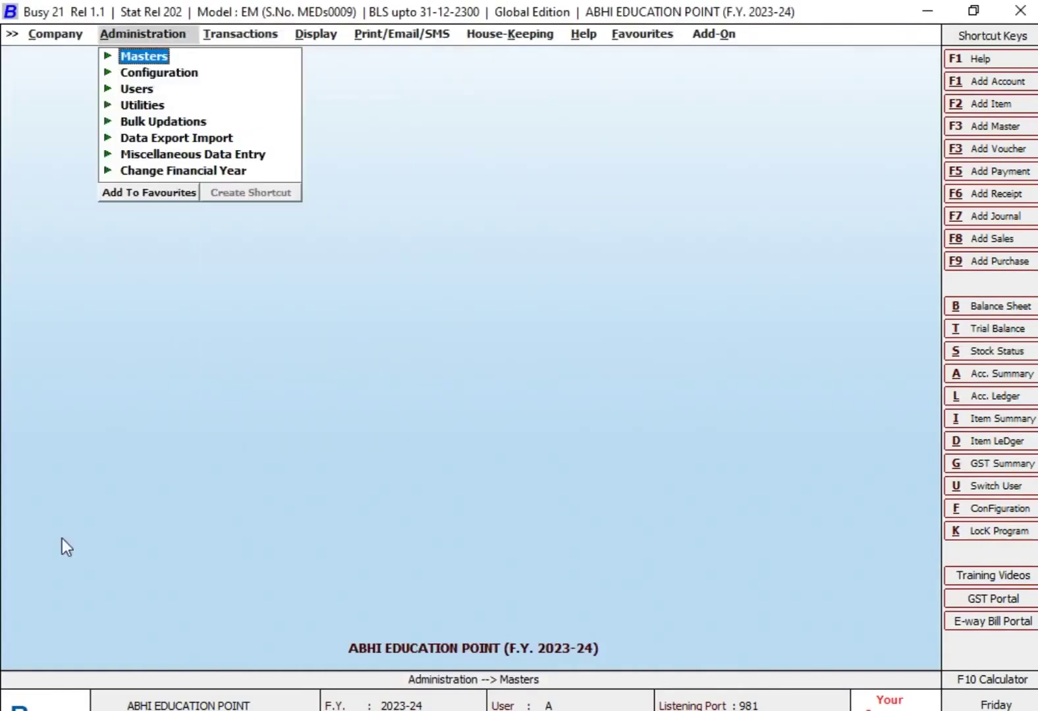
pyautogui.press('Right')
pyautogui.press('Right')
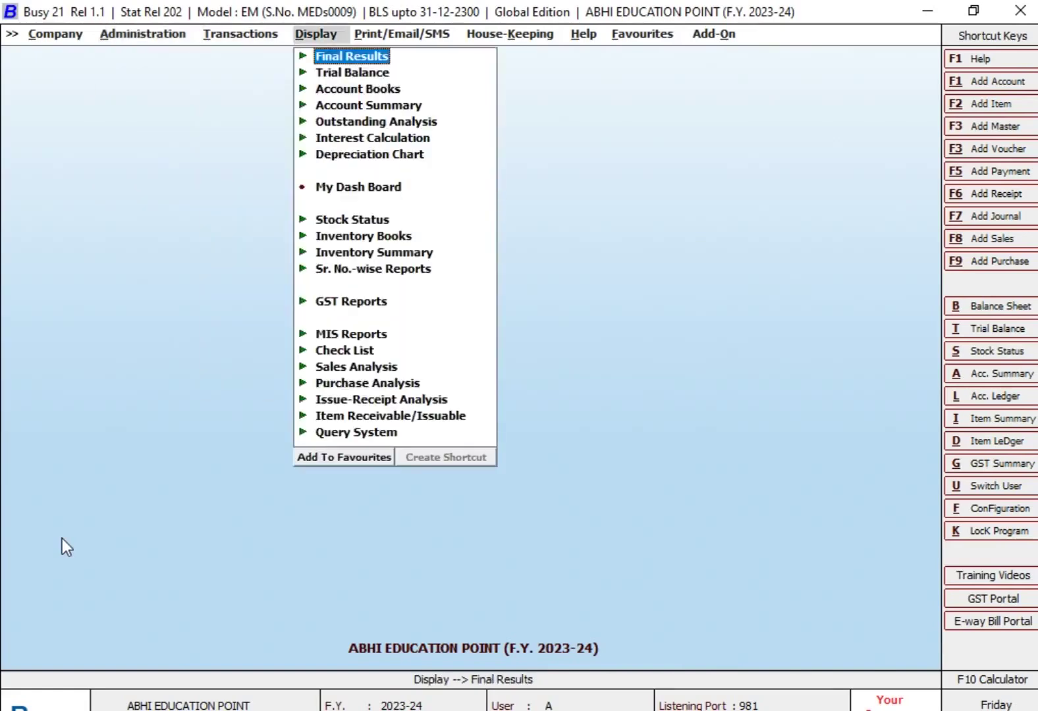
pyautogui.press('Down')
pyautogui.press('Down')
pyautogui.press('Down')
pyautogui.press('Down')
pyautogui.press('Down')
pyautogui.press('Down')
pyautogui.press('Down')
pyautogui.press('Down')
pyautogui.press('Down')
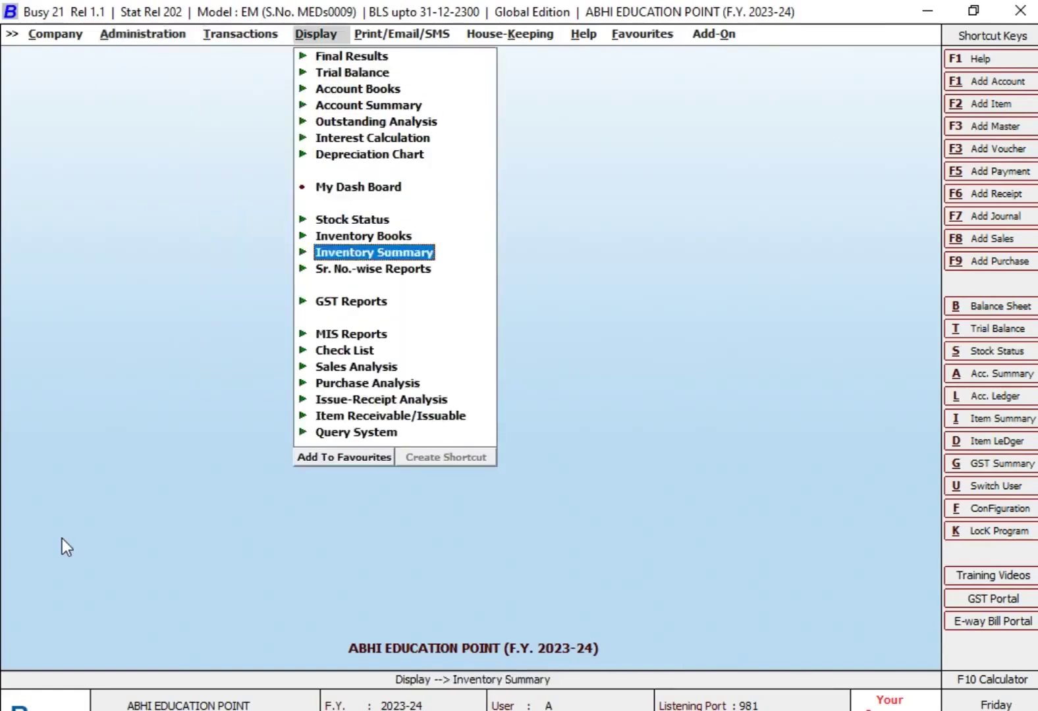
pyautogui.press('Down')
pyautogui.press('Return')
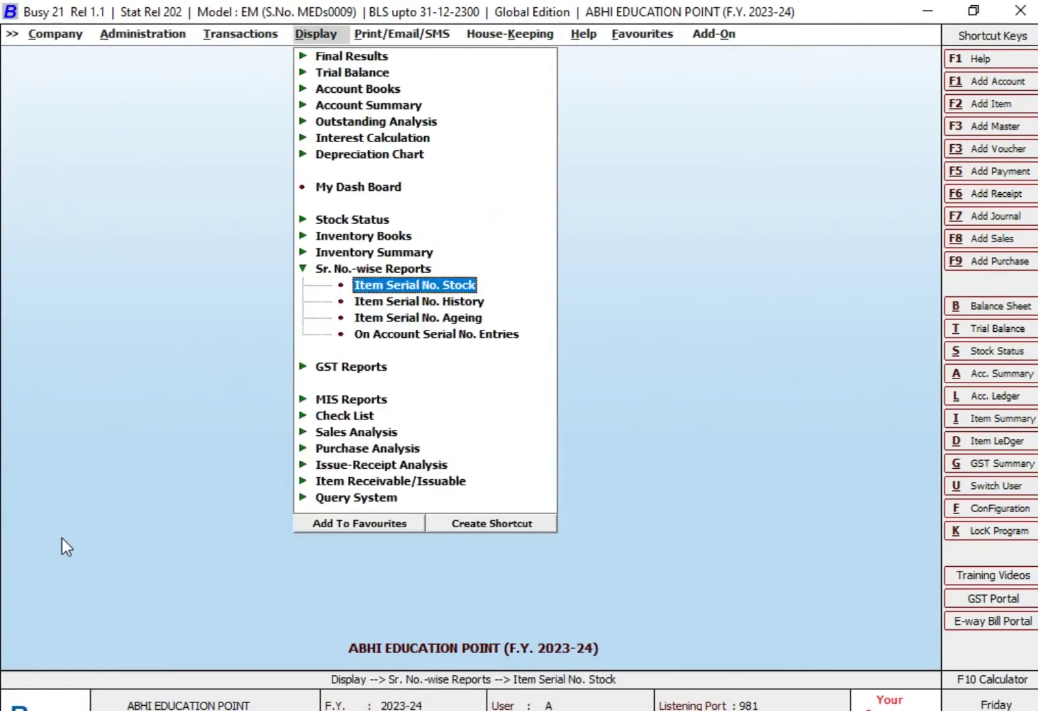
pyautogui.press('Return')
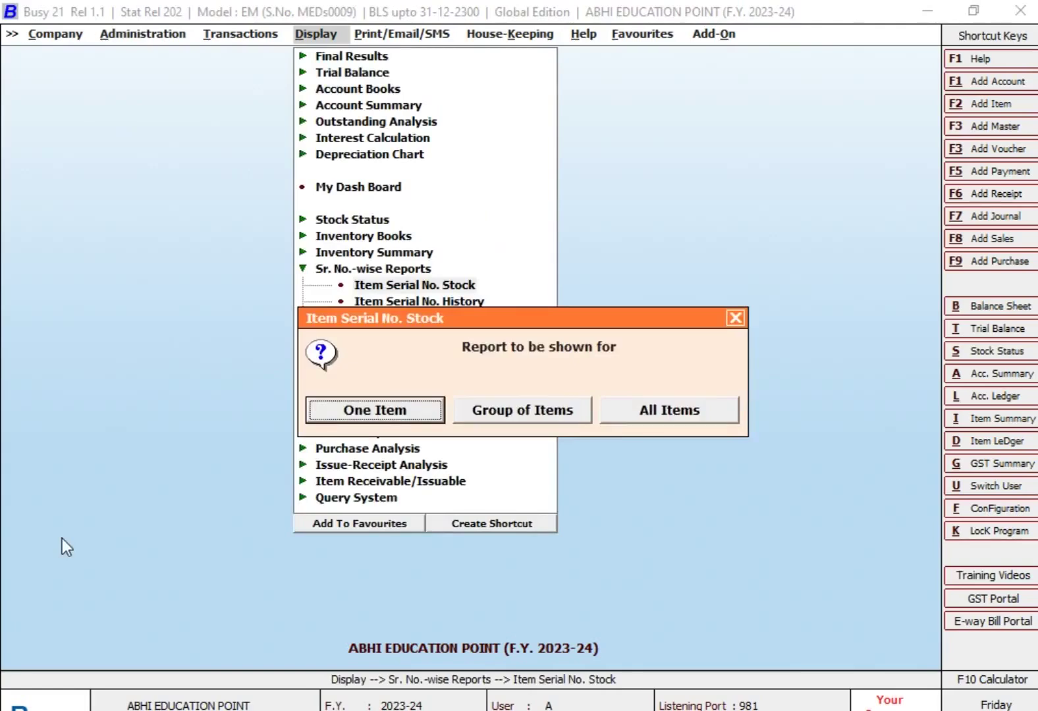
pyautogui.press('Return')
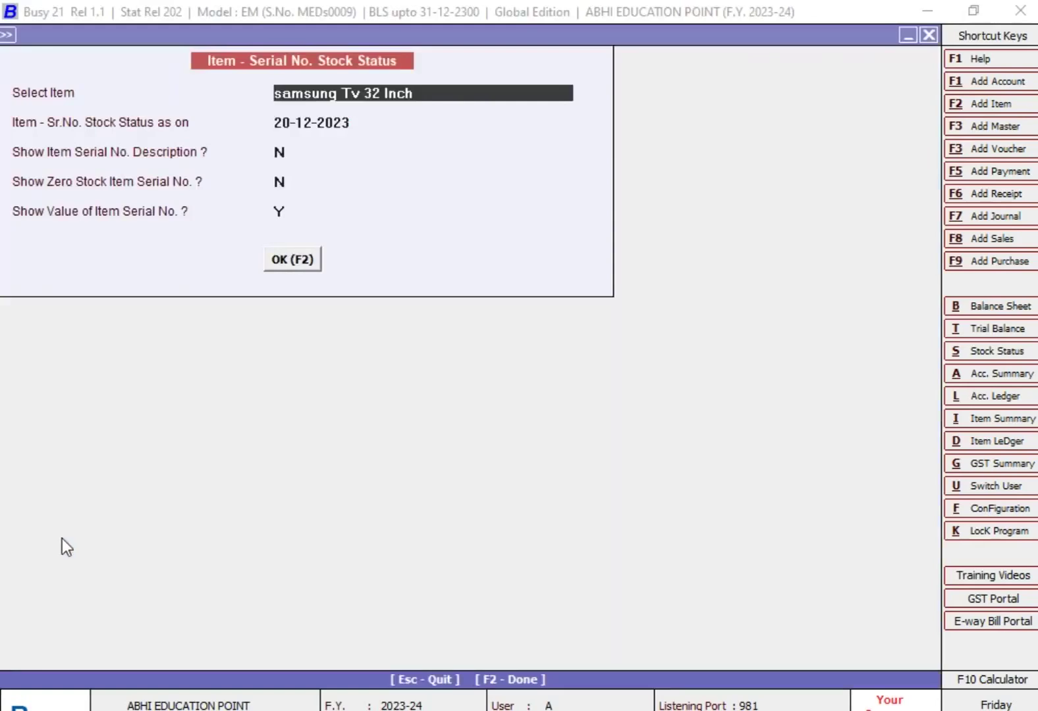
# Generate the serial number stock status for samsung Tv 32 Inch as on 31-12-2023
pyautogui.write('SA')
pyautogui.press('Return')
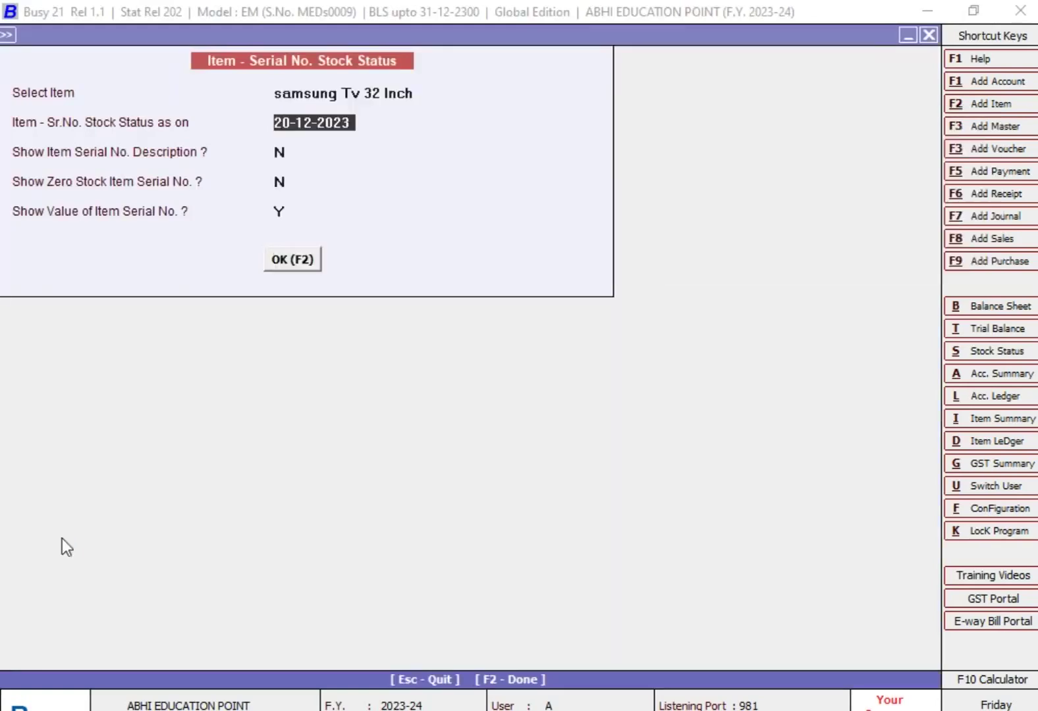
pyautogui.write('31-12')
pyautogui.press('Return')
pyautogui.press('Return')
pyautogui.press('Return')
pyautogui.press('Return')
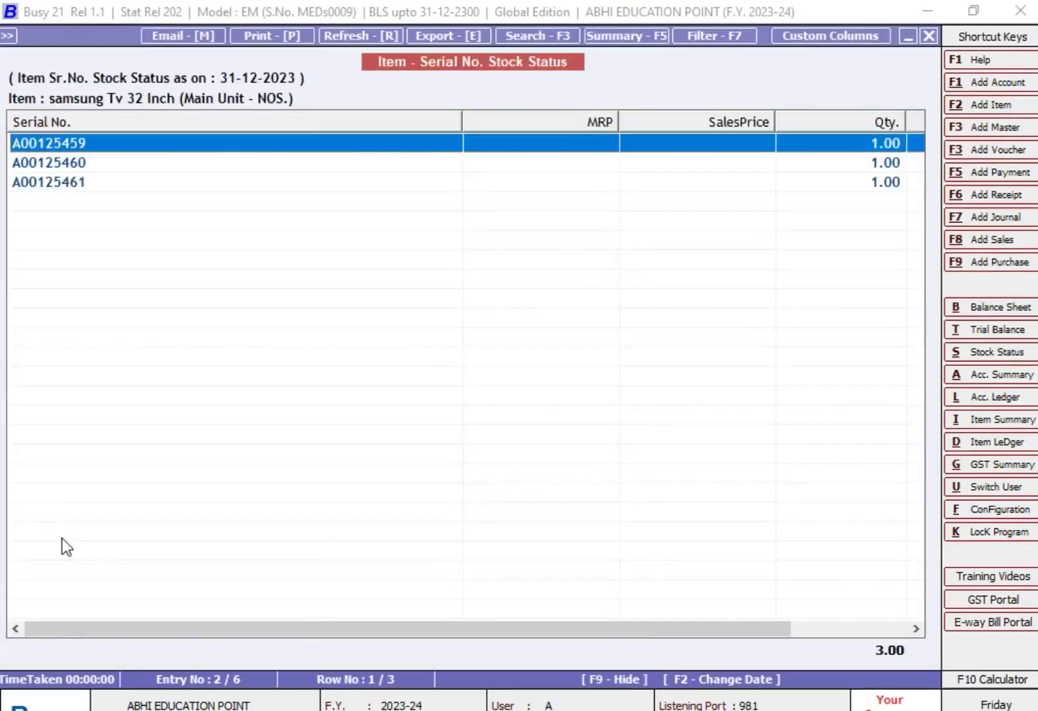
# Examine which TV serial numbers remain in stock and the quantity of each
pyautogui.press('Down')
pyautogui.press('Down')
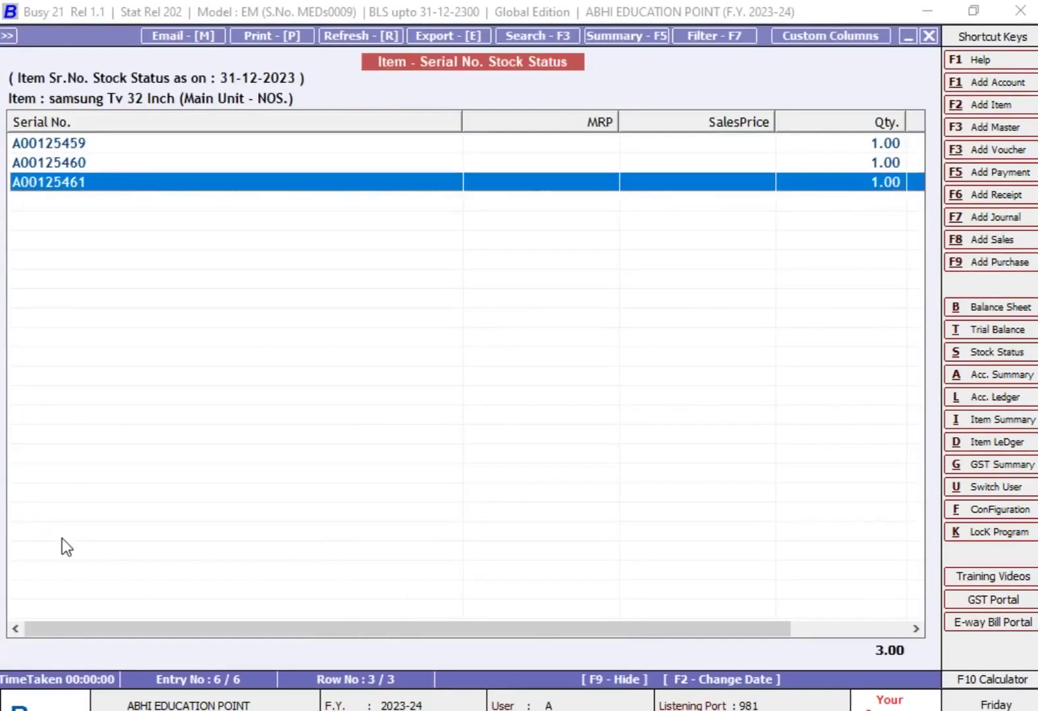
pyautogui.press('Up')
pyautogui.press('Up')
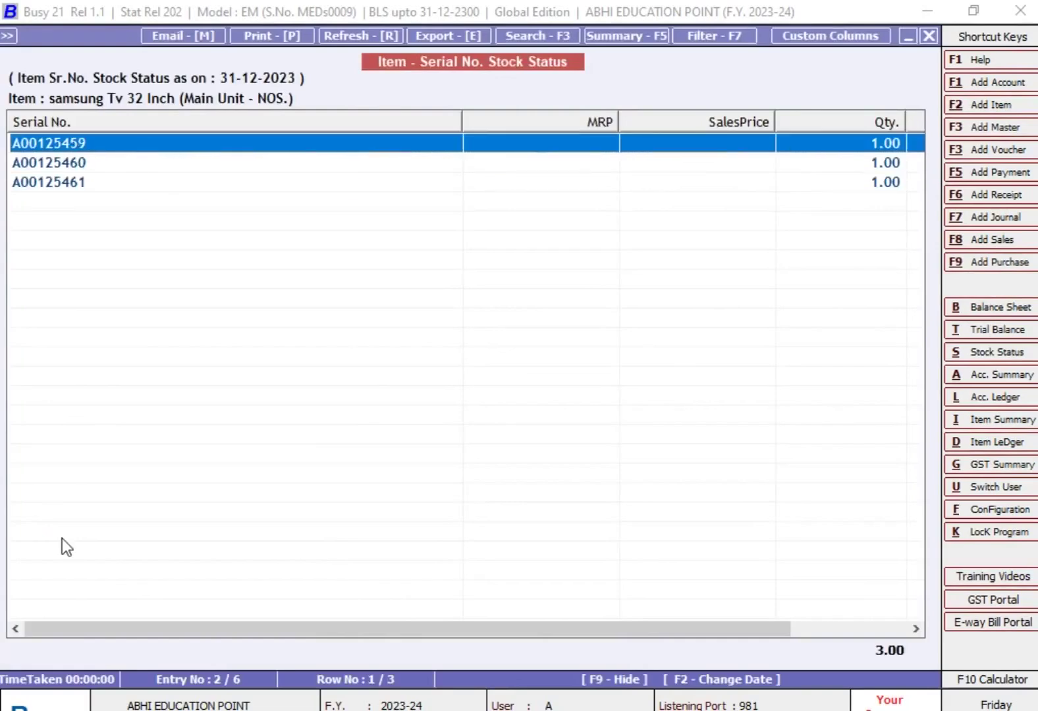
pyautogui.press('Down')
pyautogui.press('Down')
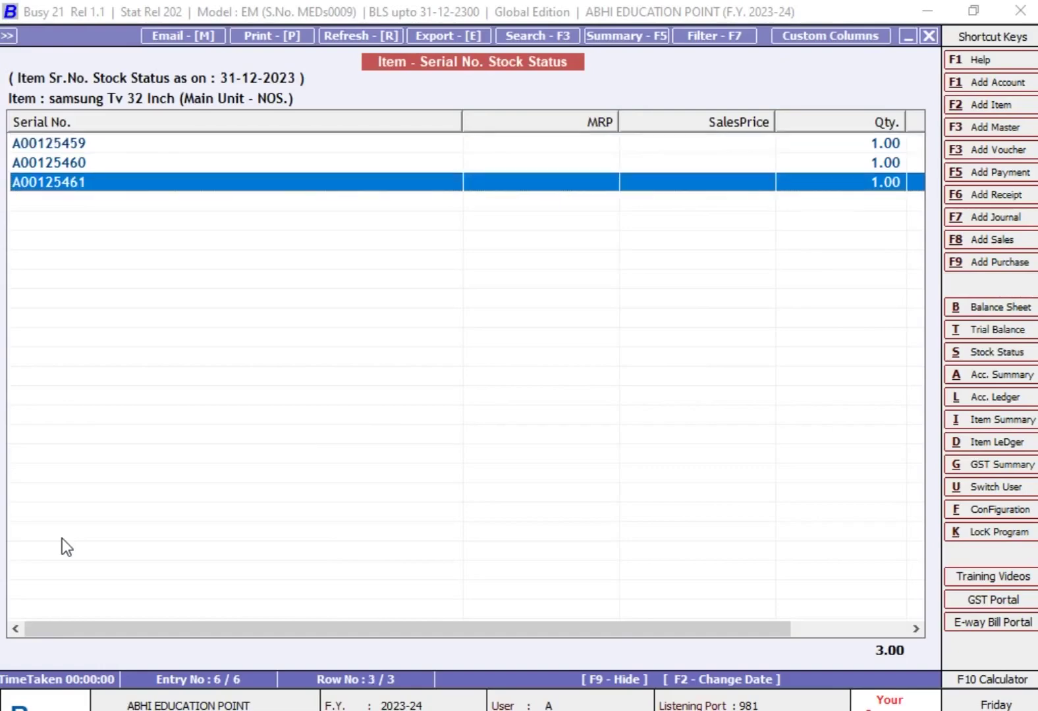
pyautogui.press('Up')
pyautogui.press('Up')
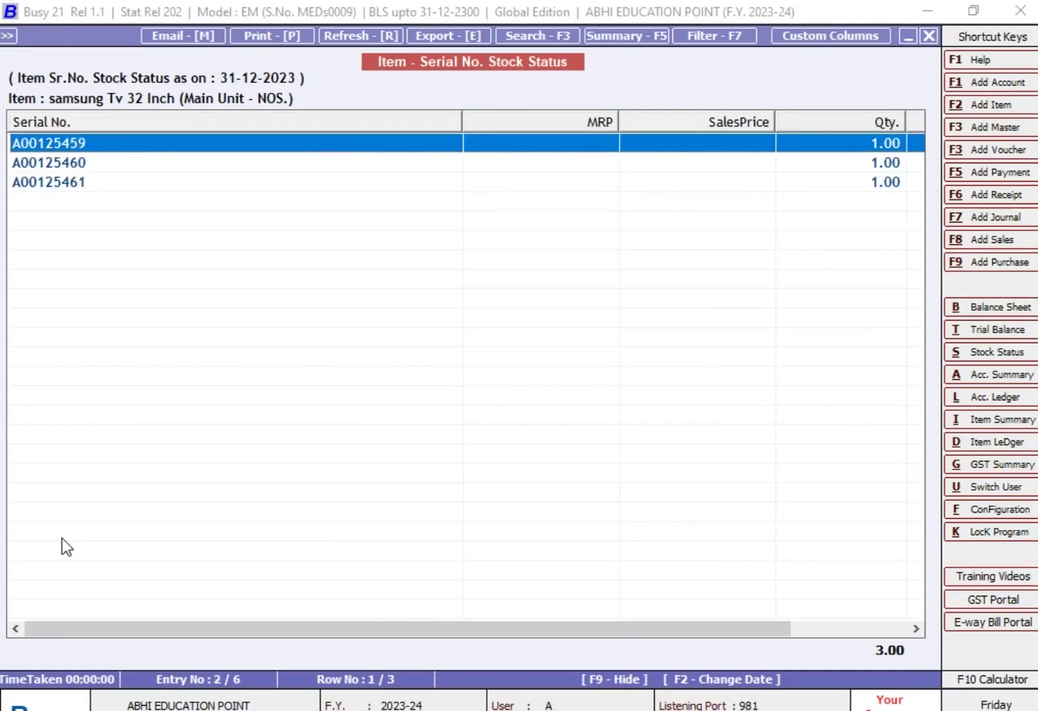
pyautogui.press('Down')
pyautogui.press('Down')
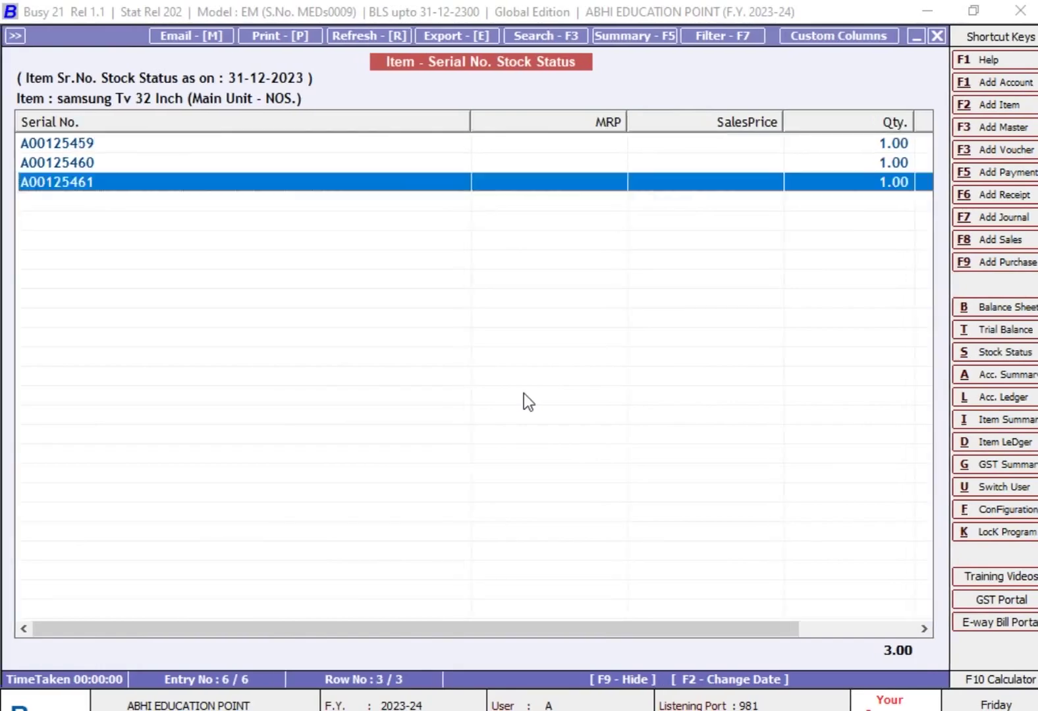
pyautogui.press('Up')
pyautogui.press('Up')
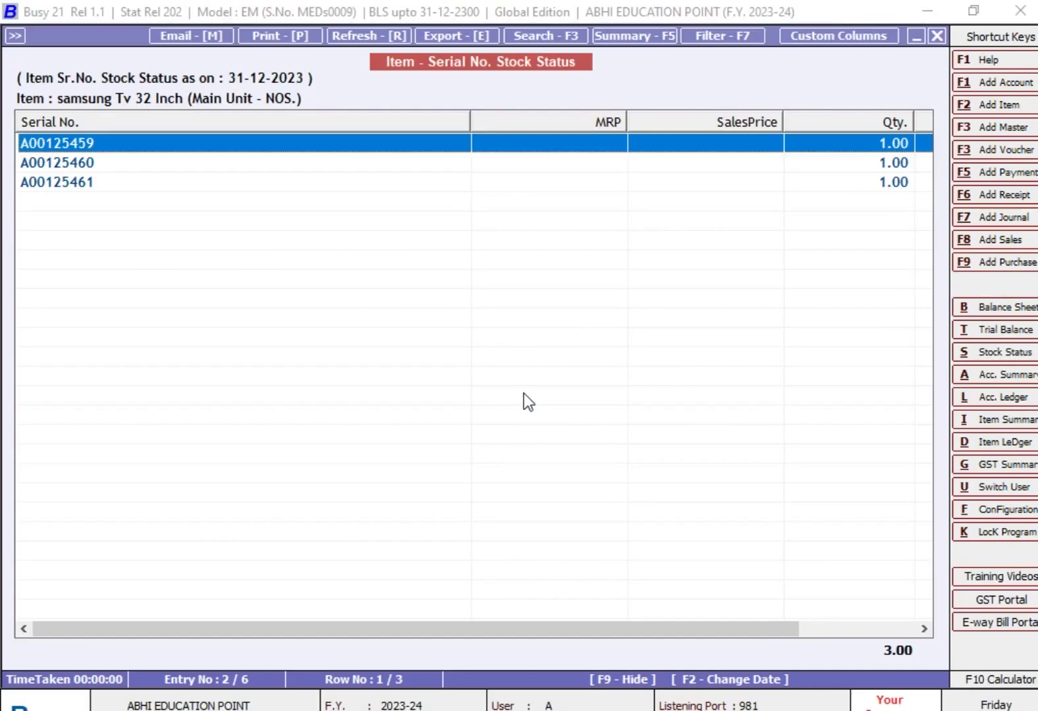
pyautogui.press('Down')
pyautogui.press('Down')
pyautogui.press('Up')
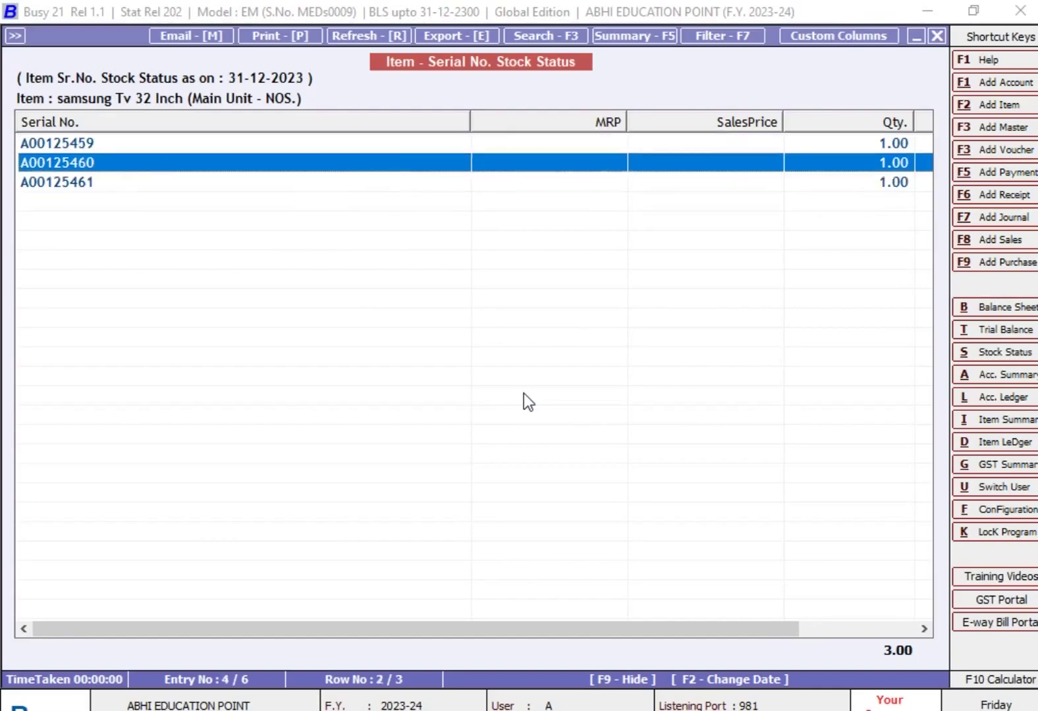